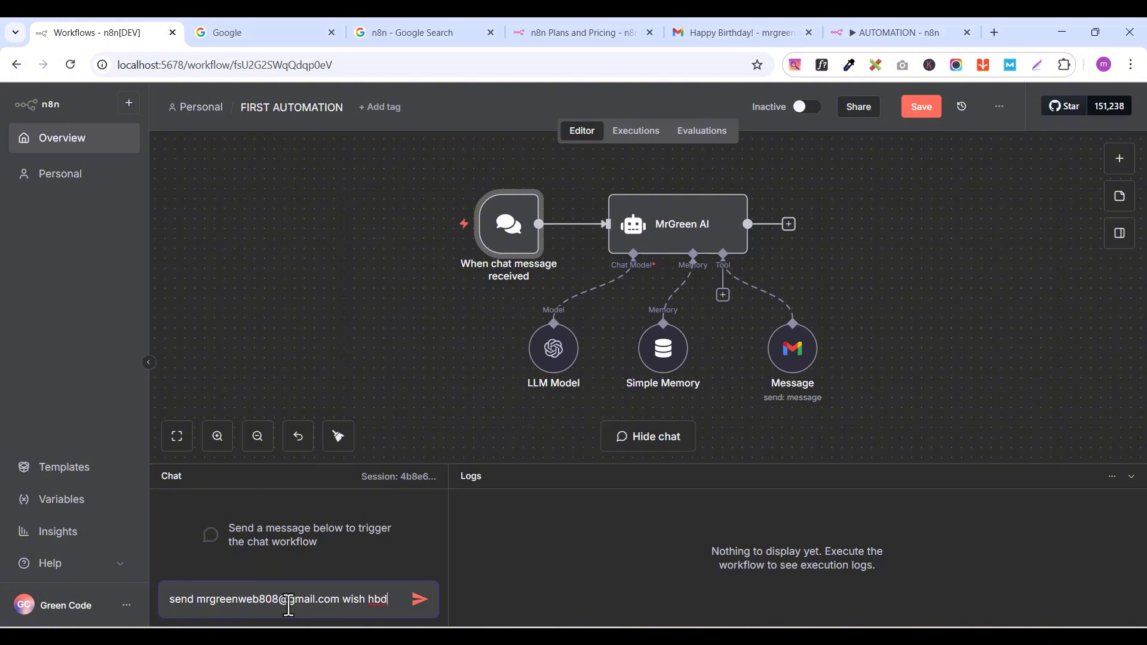
Send the chat message asking the agent to email a birthday wish to the given address.
{"action": "key", "text": "Return"}
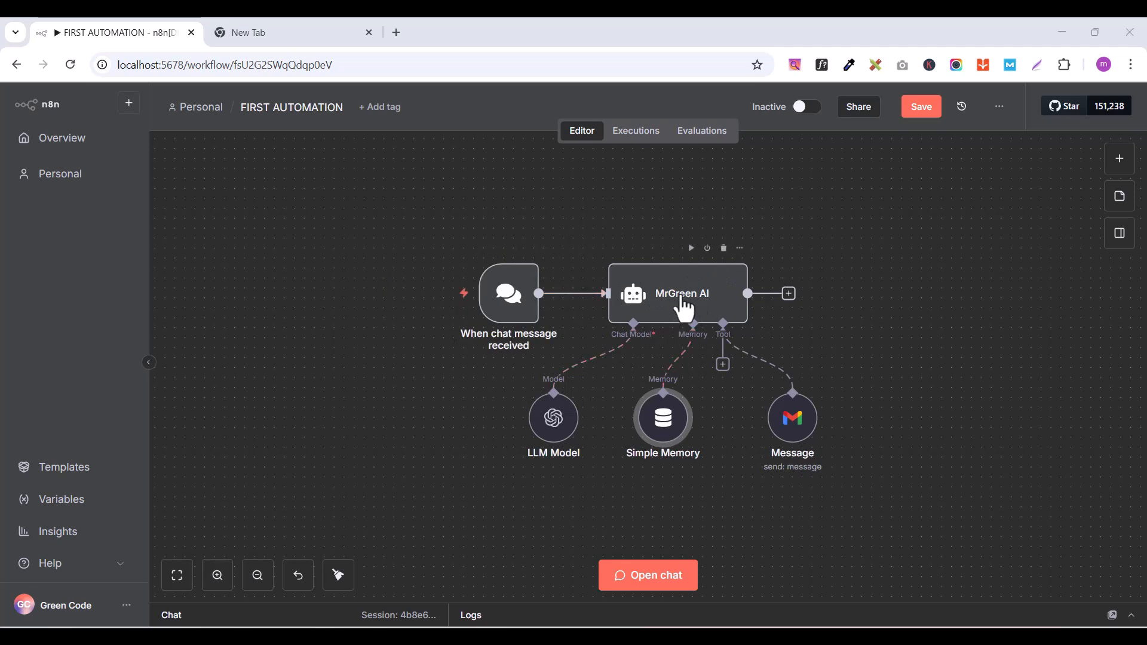
{"action": "mouse_move", "coordinate": [692, 350]}
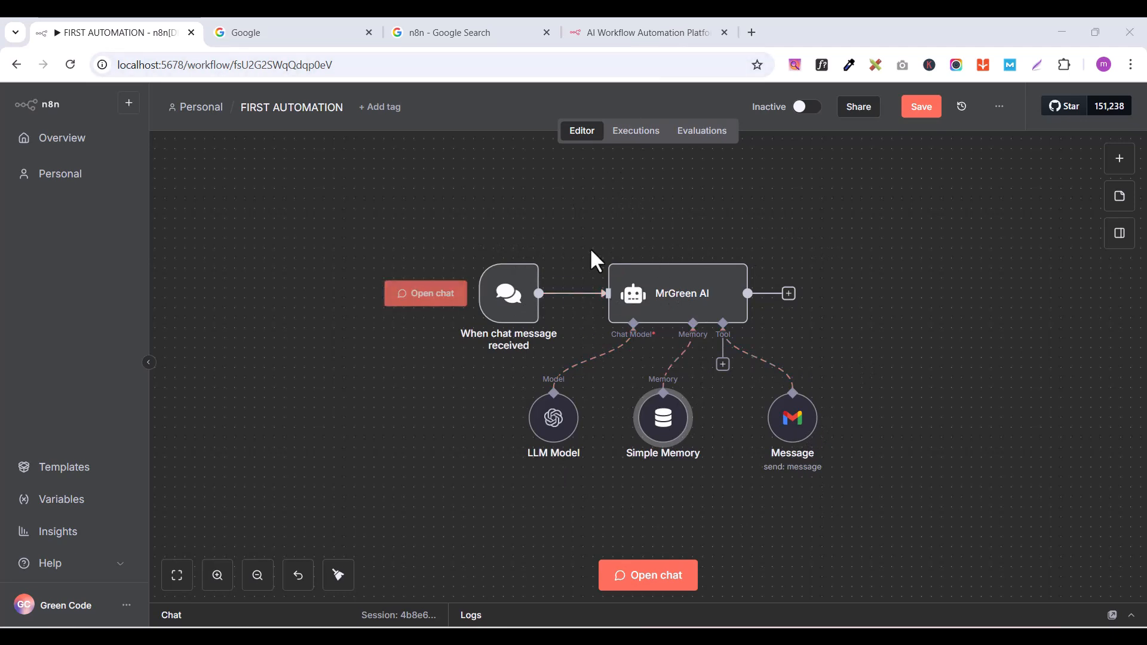
Open the n8n pricing page and examine the Starter, Pro, Business and Enterprise plans.
{"action": "left_click", "coordinate": [617, 30]}
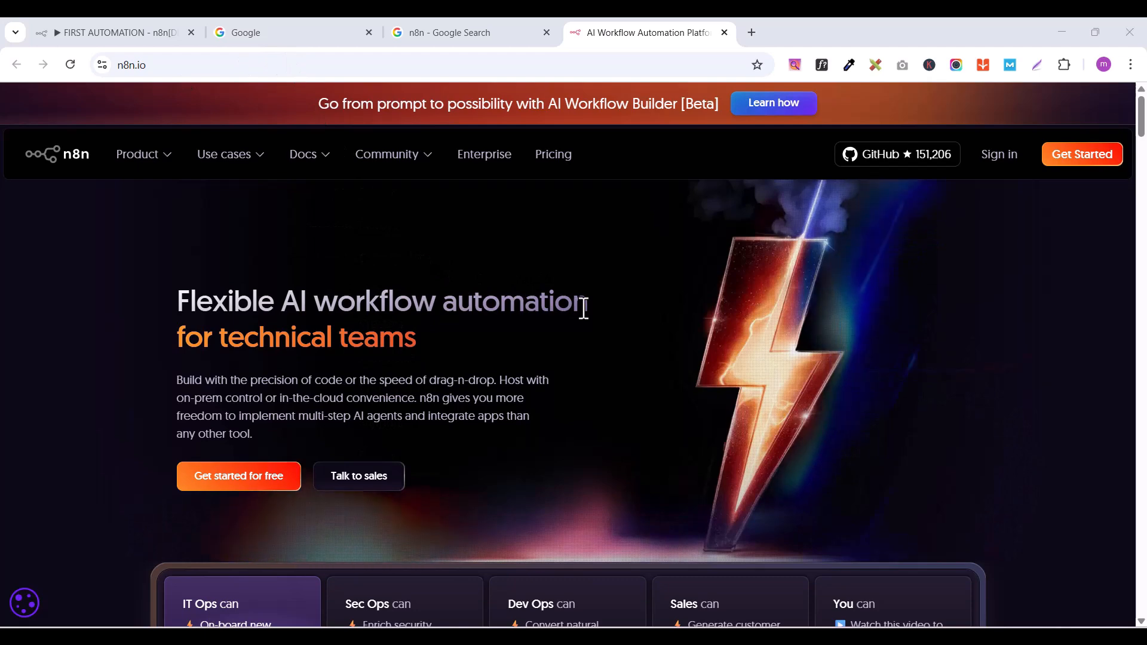
{"action": "left_click", "coordinate": [565, 155]}
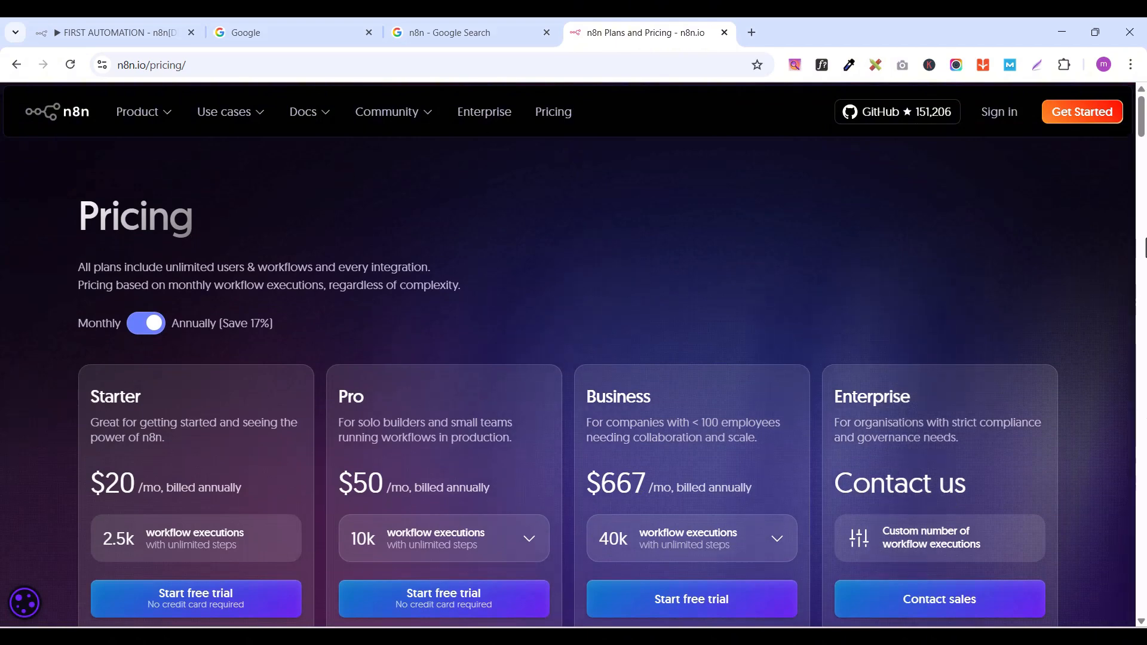
{"action": "scroll", "coordinate": [257, 423], "scroll_direction": "down", "scroll_amount": 1}
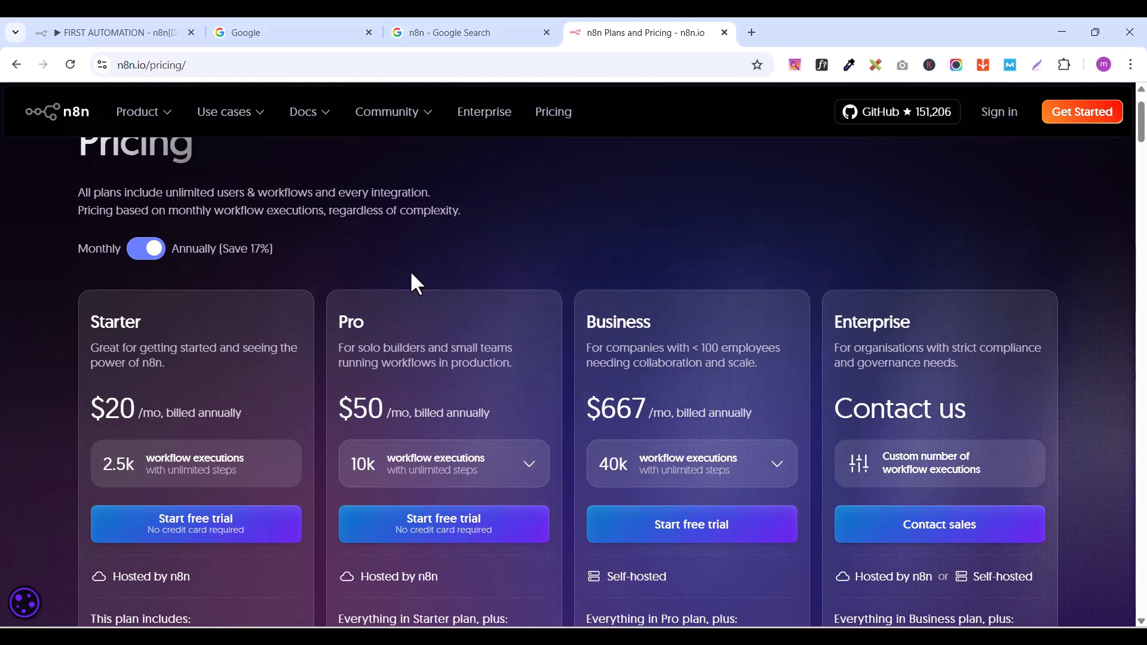
{"action": "scroll", "coordinate": [501, 363], "scroll_direction": "up", "scroll_amount": 1}
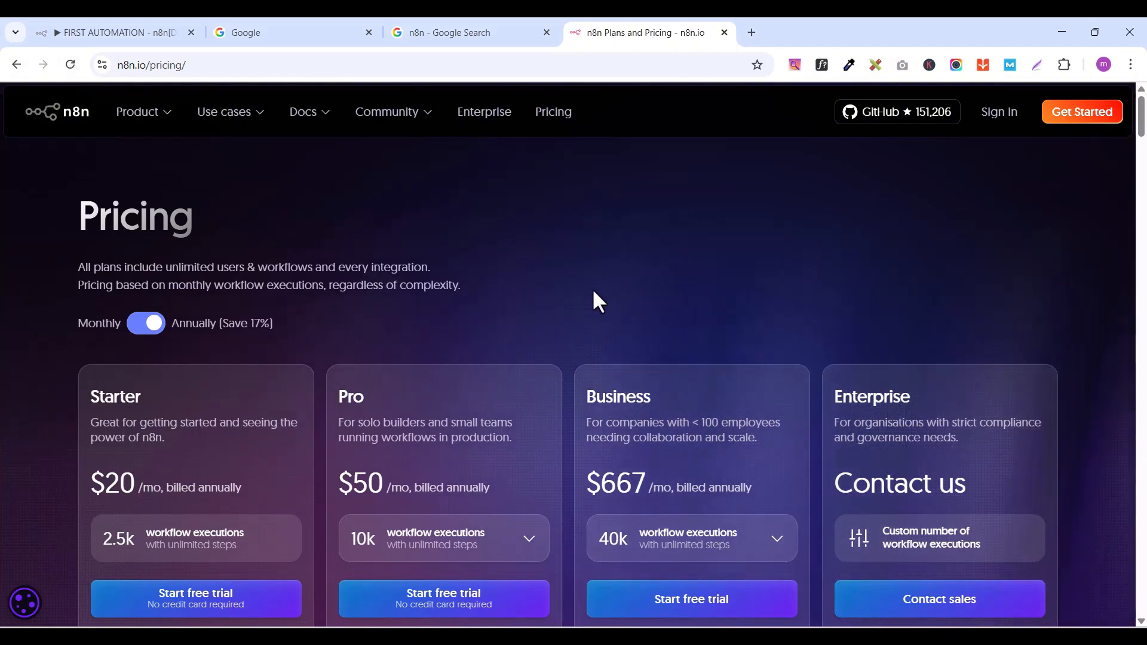
{"action": "scroll", "coordinate": [286, 394], "scroll_direction": "down", "scroll_amount": 2}
{"action": "scroll", "coordinate": [257, 406], "scroll_direction": "down", "scroll_amount": 1}
{"action": "scroll", "coordinate": [237, 433], "scroll_direction": "up", "scroll_amount": 3}
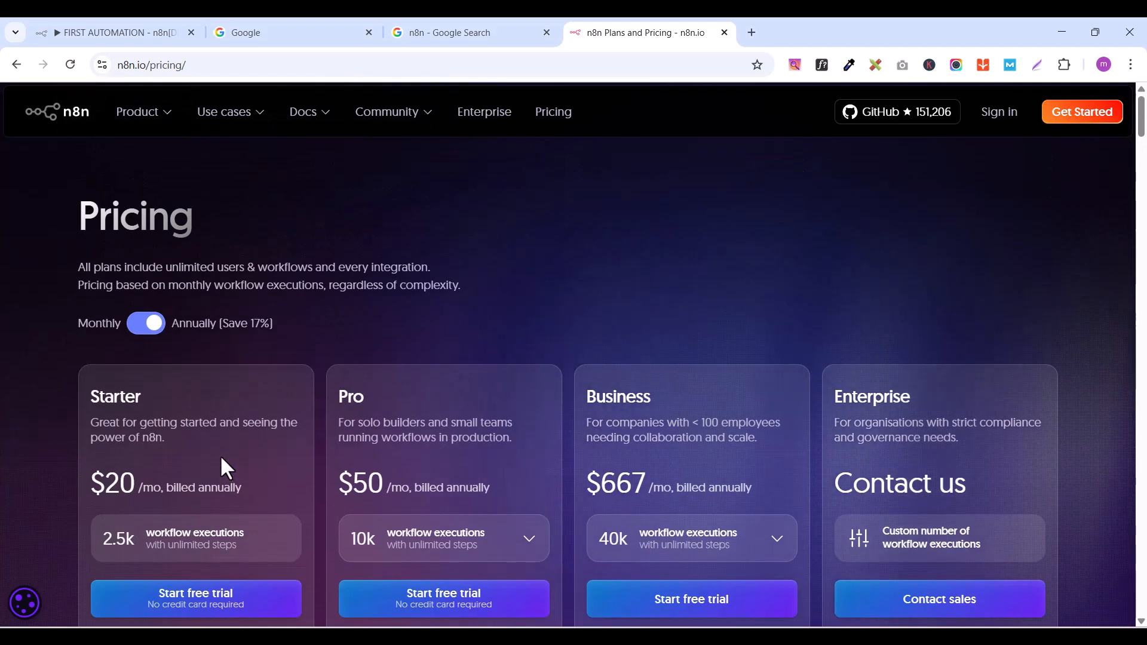
{"action": "scroll", "coordinate": [237, 461], "scroll_direction": "down", "scroll_amount": 1}
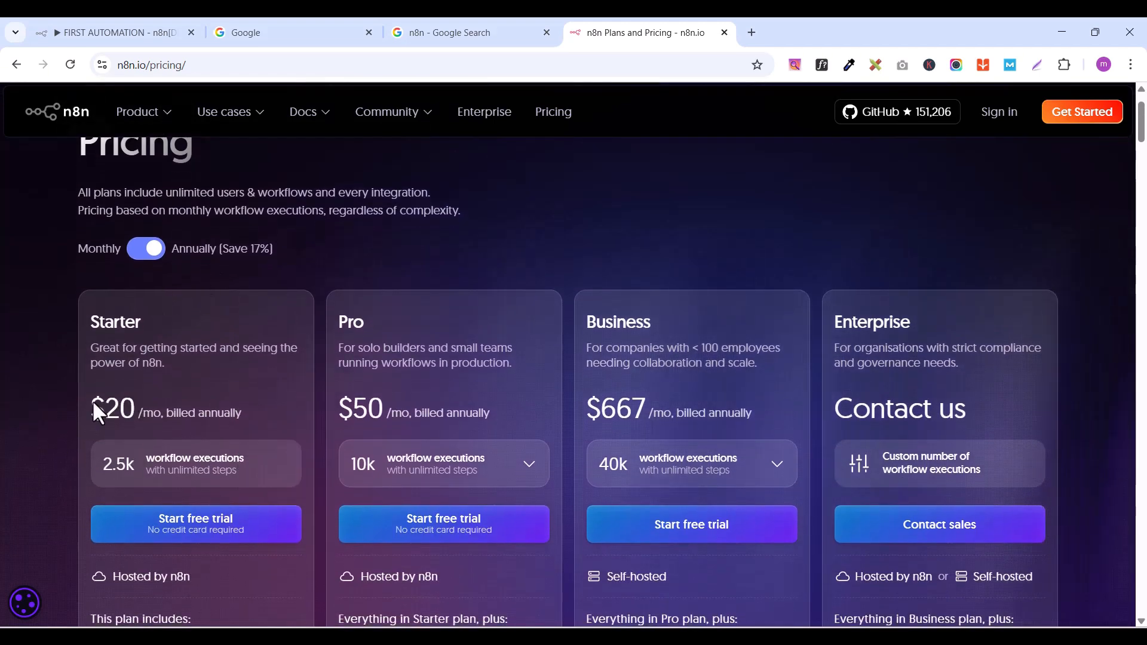
{"action": "scroll", "coordinate": [152, 421], "scroll_direction": "up", "scroll_amount": 1}
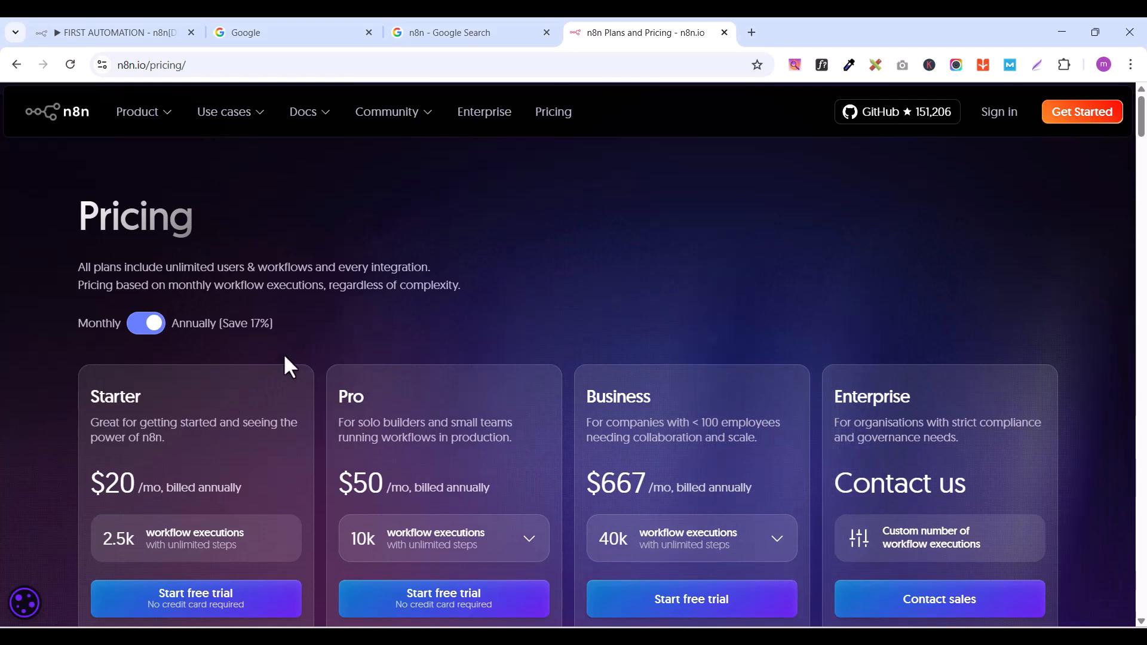
{"action": "scroll", "coordinate": [133, 441], "scroll_direction": "down", "scroll_amount": 2}
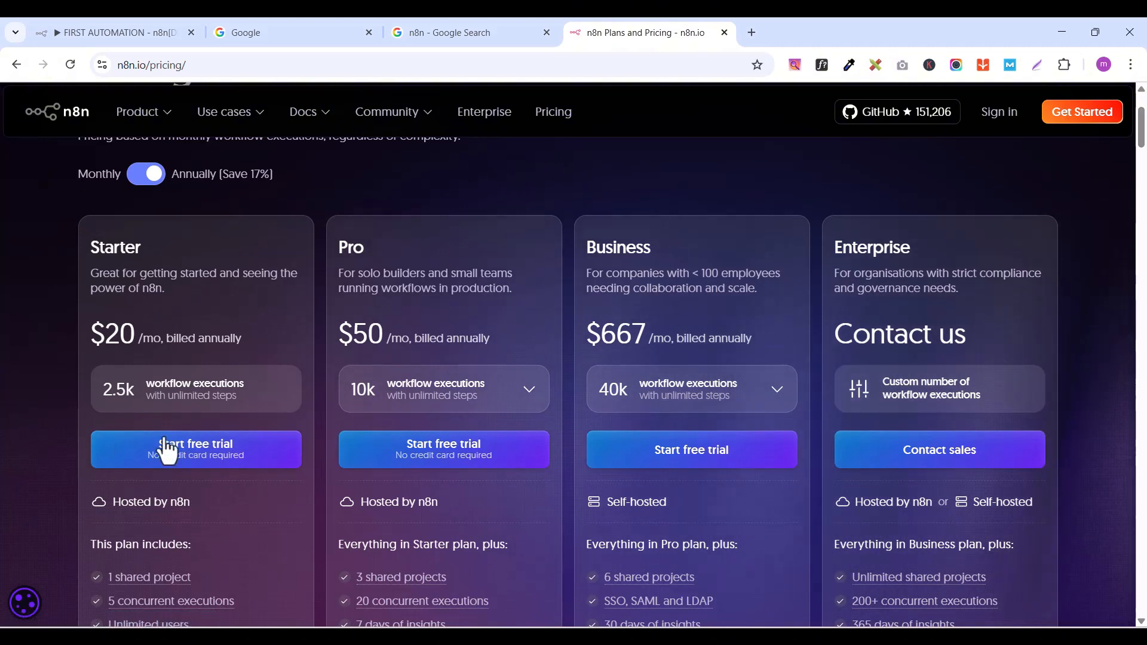
Start the Starter plan's free trial and fill in the full name on the registration form.
{"action": "left_click", "coordinate": [181, 463]}
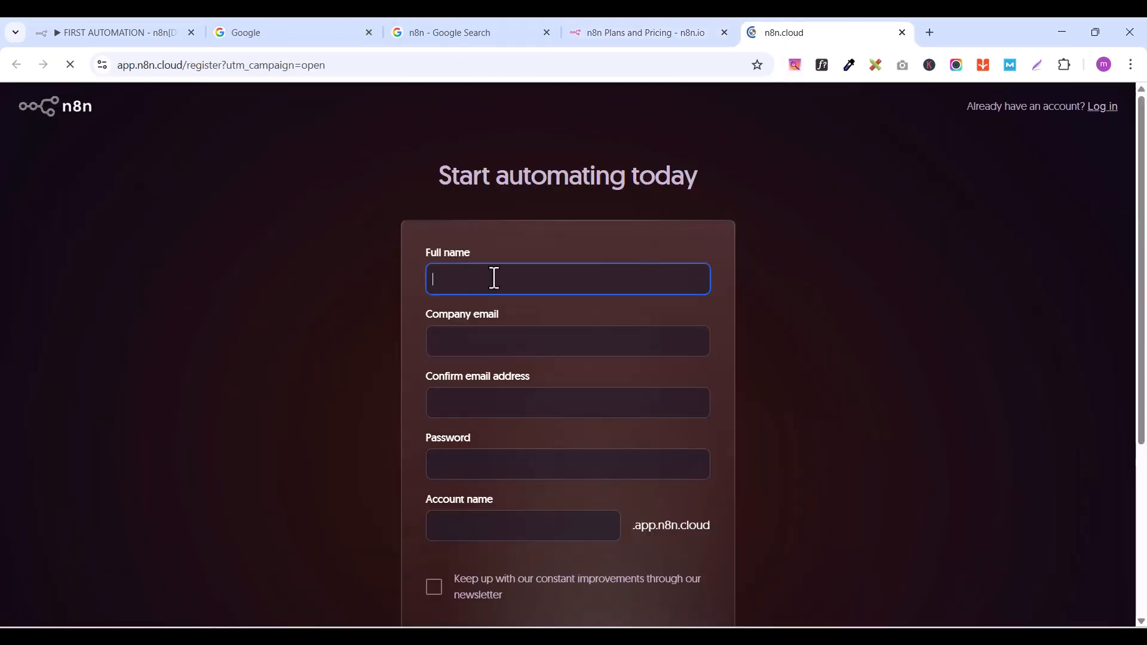
{"action": "left_click", "coordinate": [498, 271]}
{"action": "type", "text": "gree"}
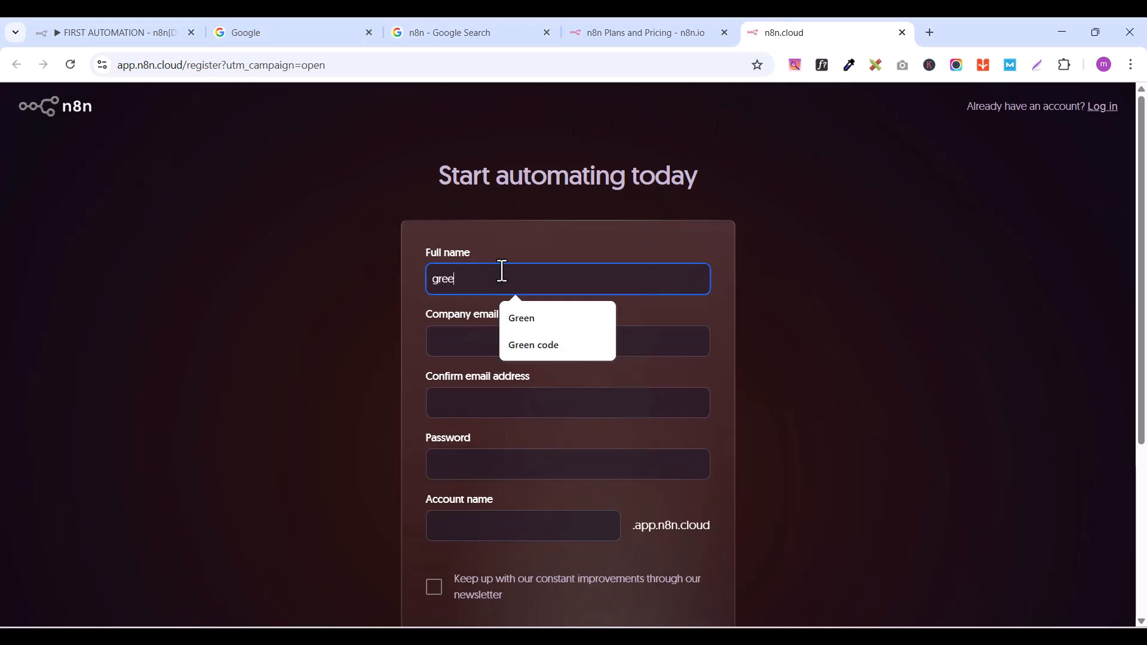
{"action": "type", "text": "n"}
{"action": "left_click", "coordinate": [476, 341]}
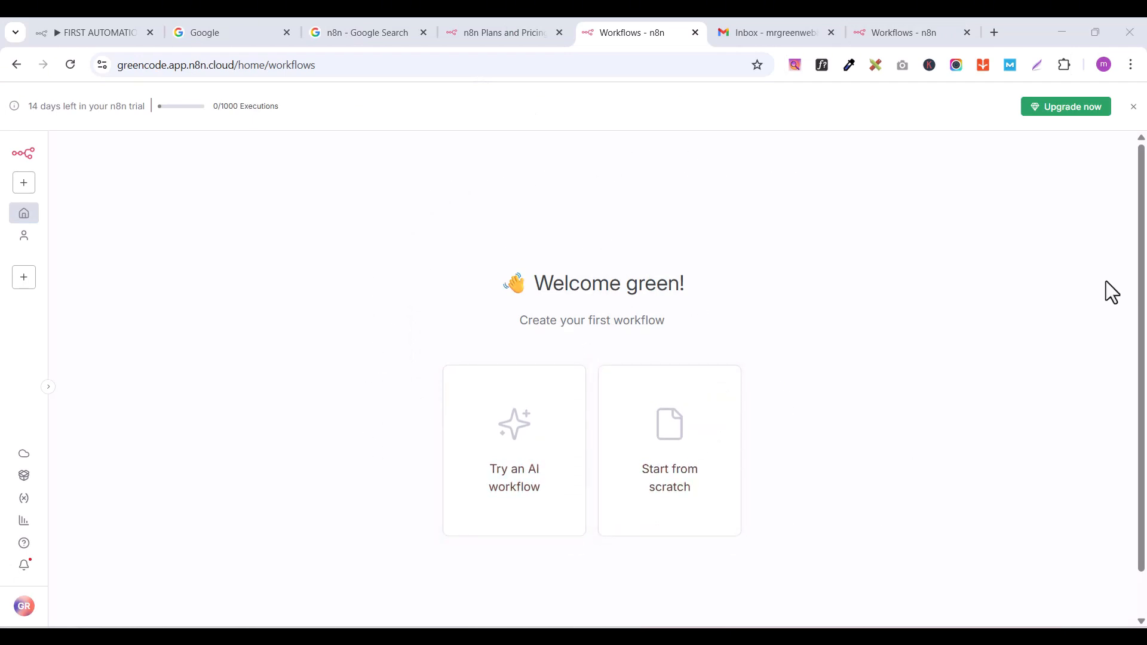
Close the extra browser tab showing the n8n workflows welcome page.
{"action": "mouse_move", "coordinate": [1142, 179]}
{"action": "left_mouse_down"}
{"action": "mouse_move", "coordinate": [1142, 264]}
{"action": "mouse_move", "coordinate": [1142, 198]}
{"action": "left_mouse_up"}
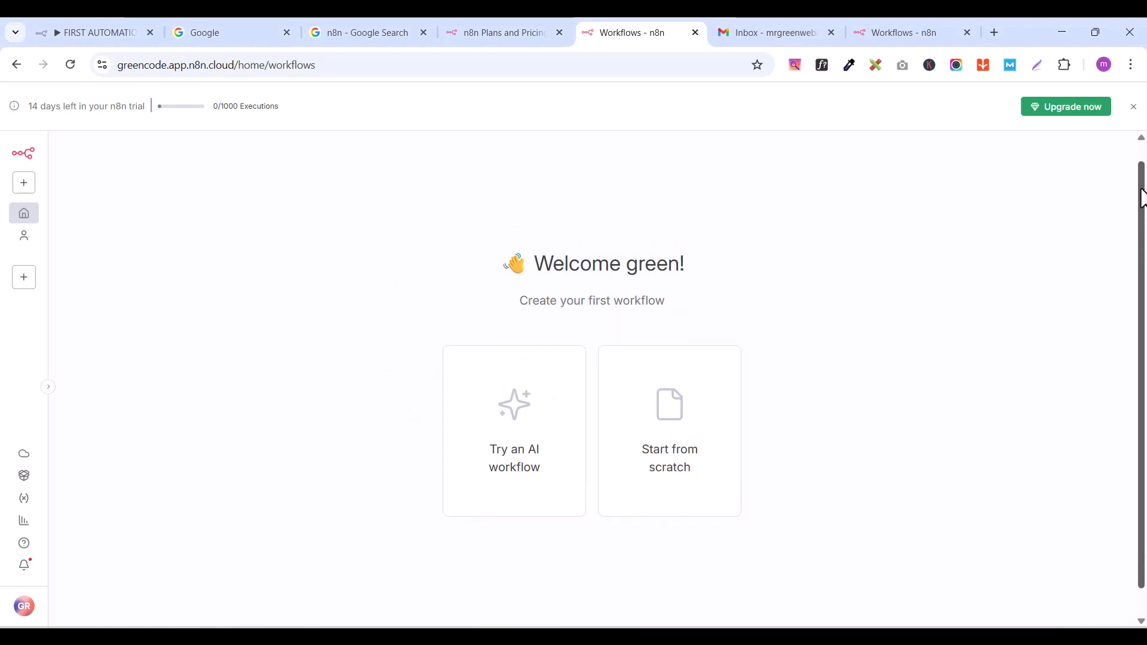
{"action": "key", "text": "ctrl+w"}
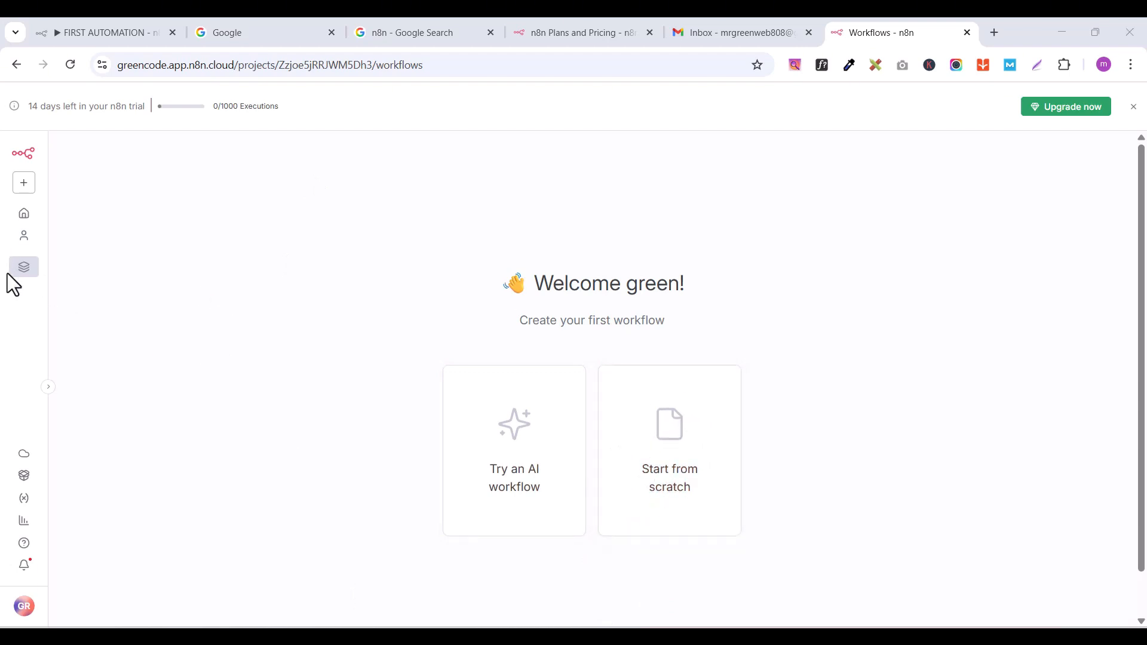
Examine the options for creating new items, and the workflows and credentials sections of the Overview page.
{"action": "left_click", "coordinate": [20, 187]}
{"action": "left_click", "coordinate": [37, 220]}
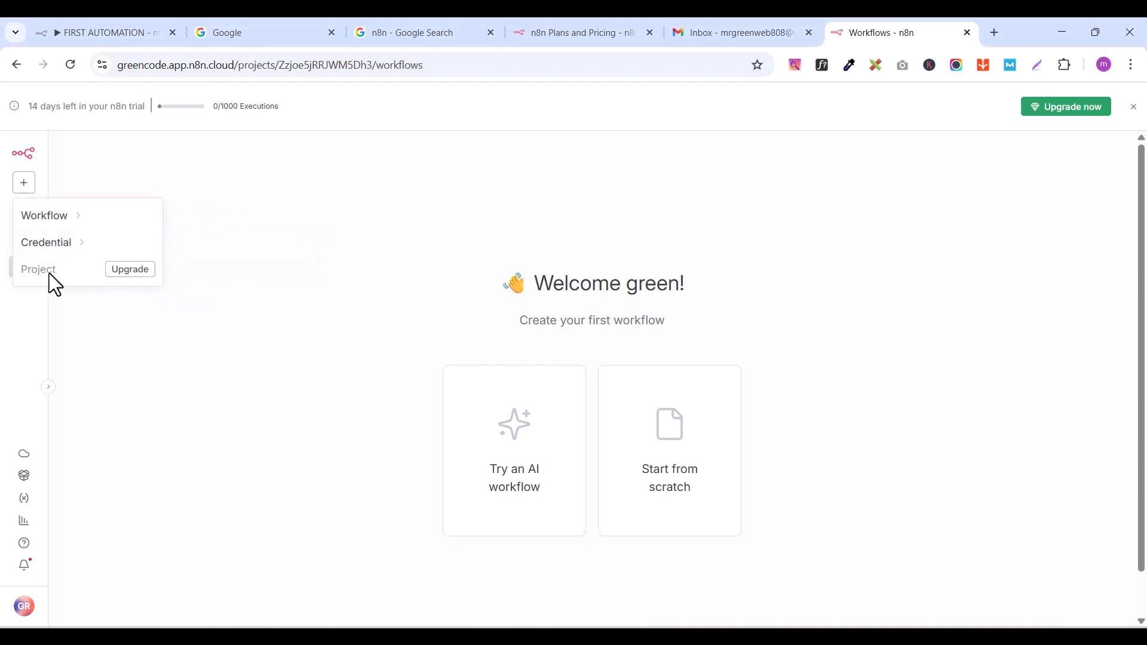
{"action": "mouse_move", "coordinate": [50, 217]}
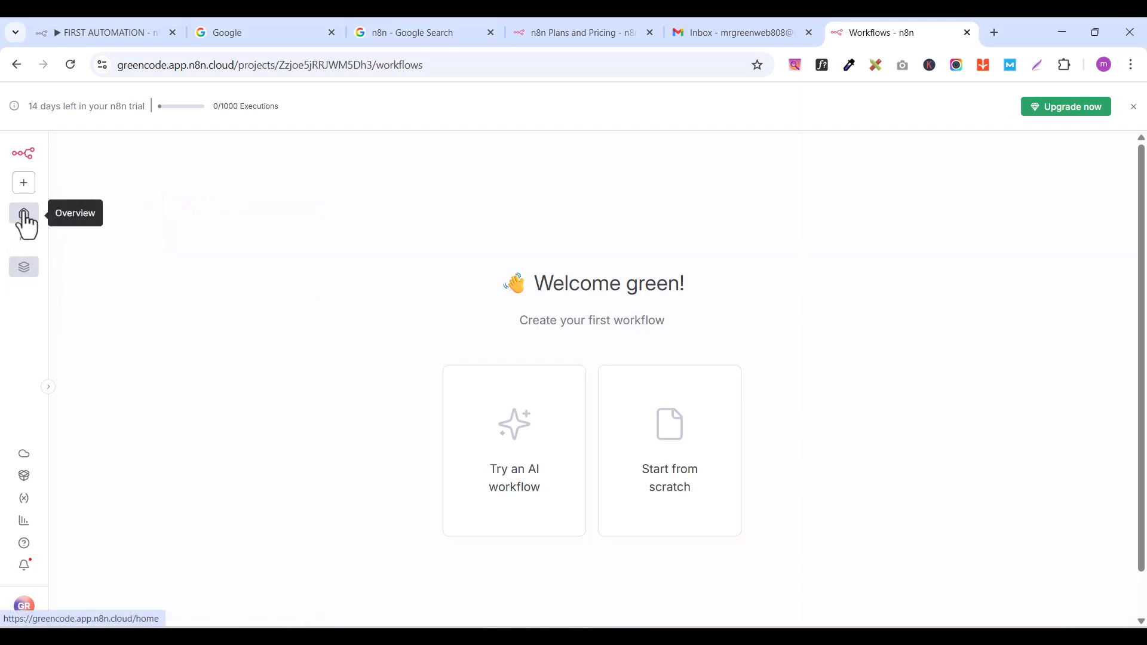
{"action": "left_click", "coordinate": [24, 215]}
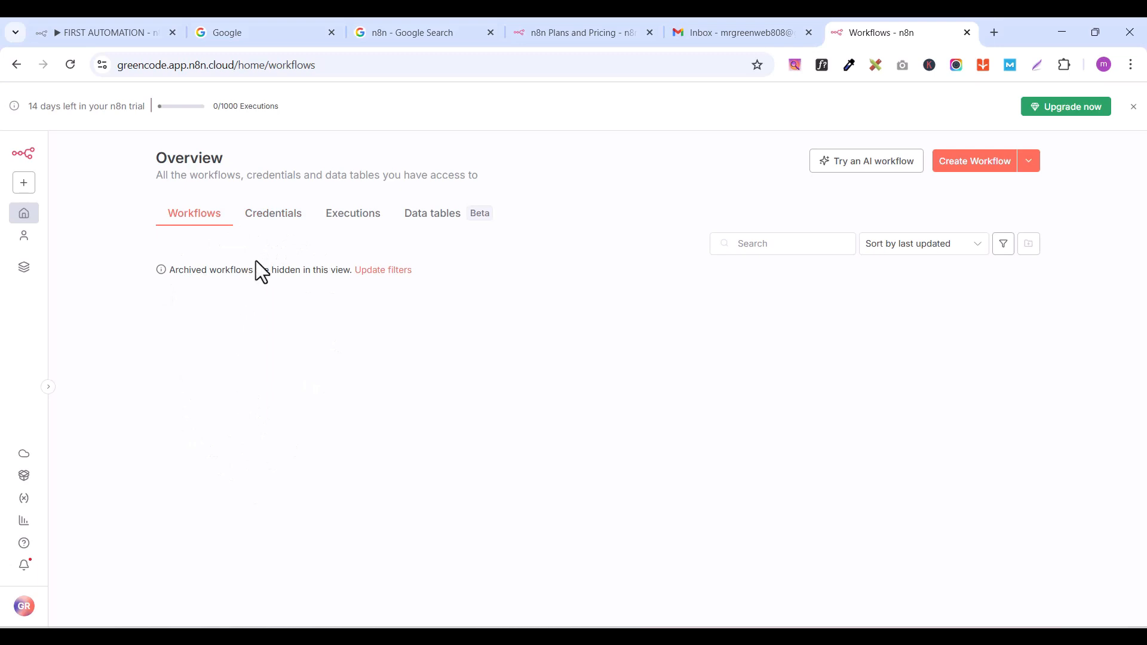
{"action": "left_click", "coordinate": [270, 222]}
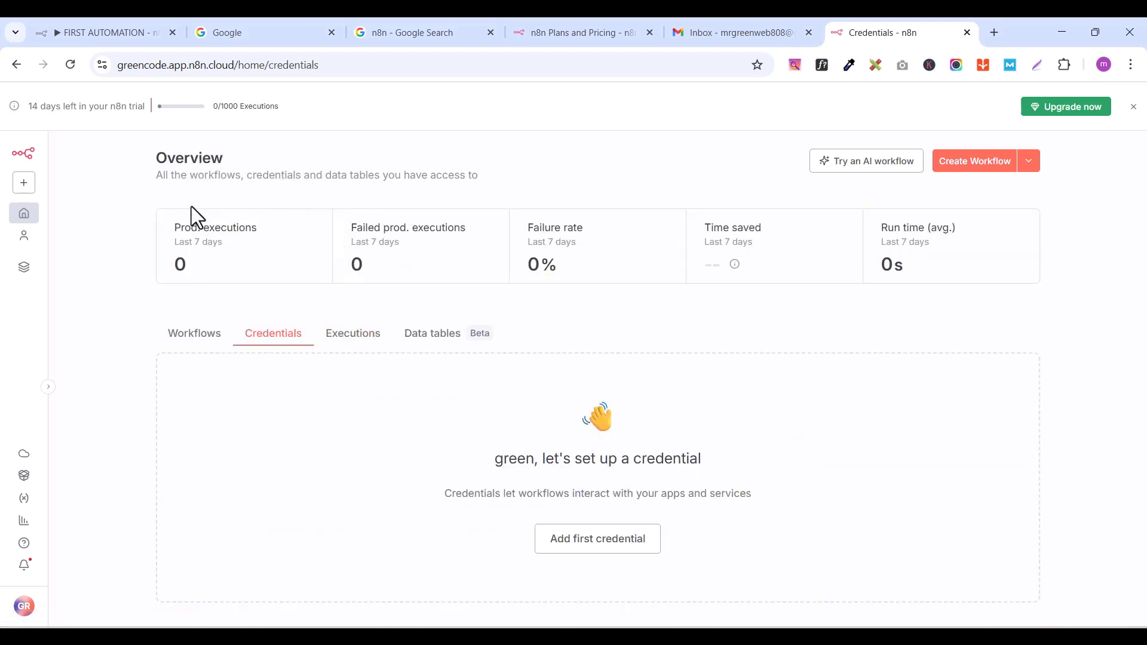
{"action": "left_click", "coordinate": [25, 216]}
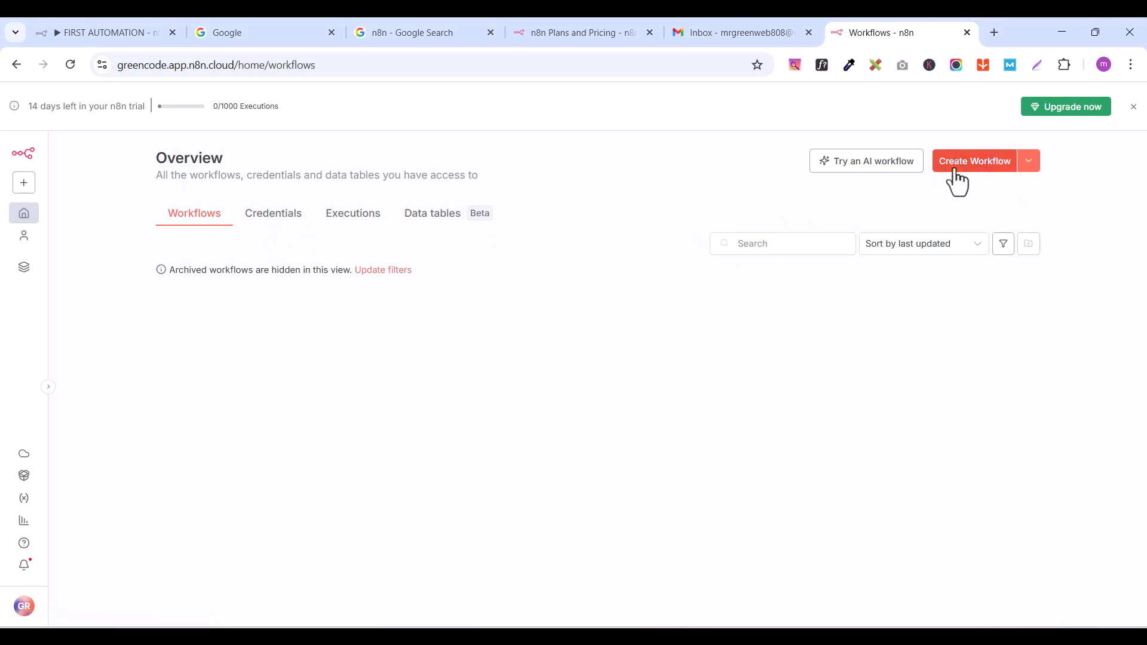
Create a new workflow and rename it AUTOMATION.
{"action": "left_click", "coordinate": [1029, 169]}
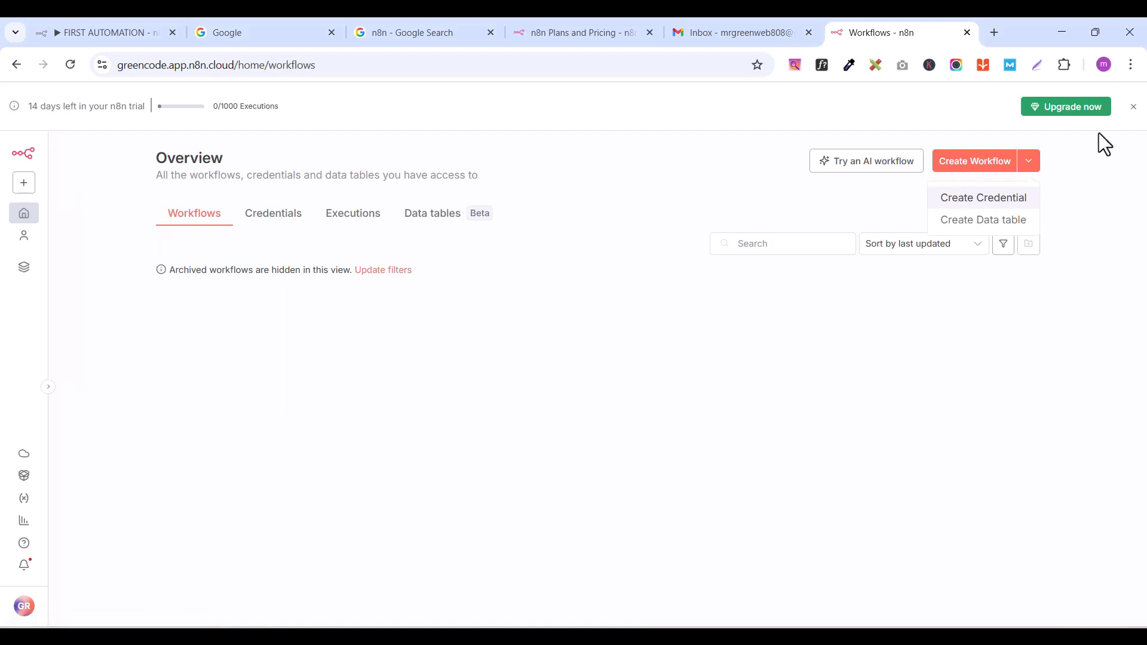
{"action": "left_click", "coordinate": [972, 168]}
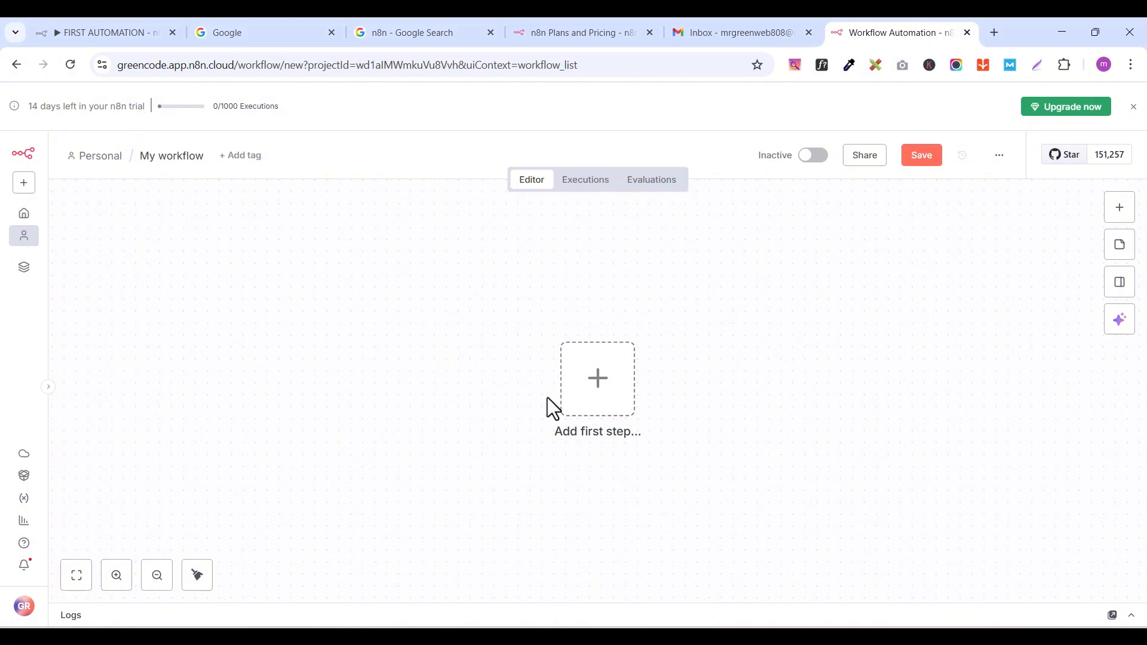
{"action": "left_click", "coordinate": [159, 159]}
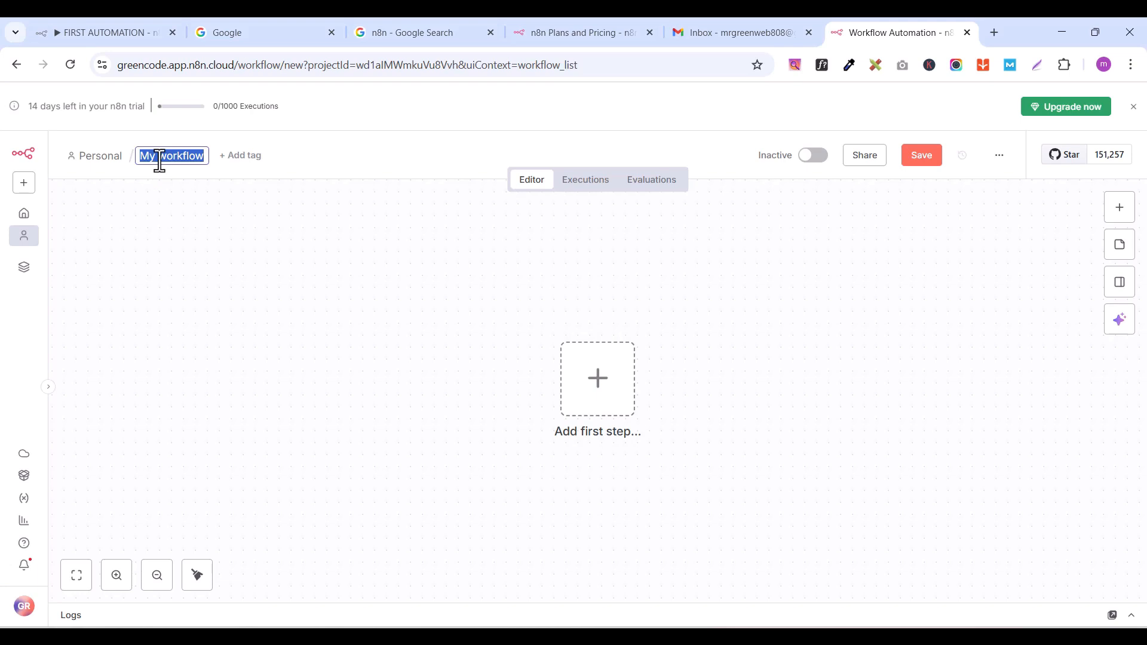
{"action": "type", "text": "A"}
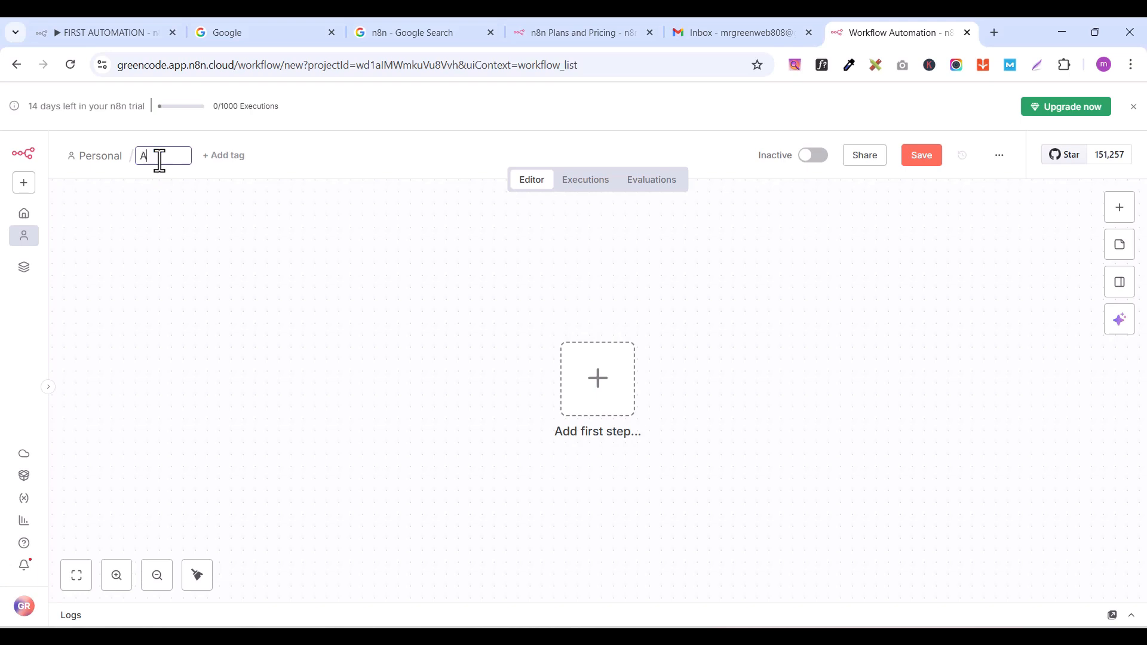
{"action": "type", "text": "UTOMATION"}
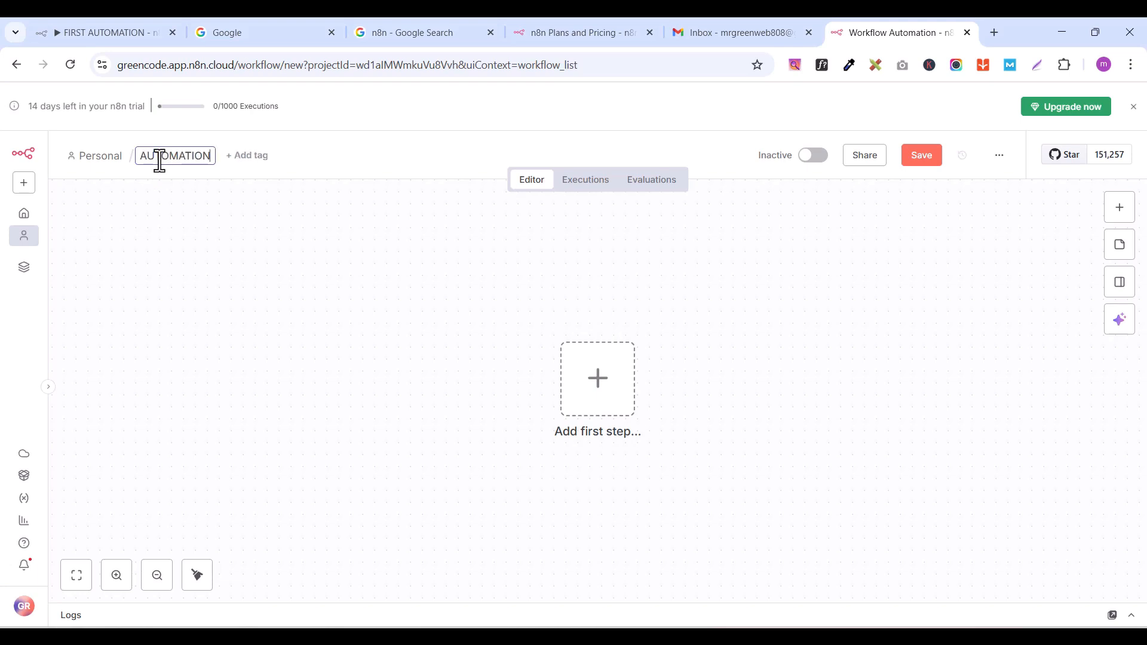
{"action": "key", "text": "Return"}
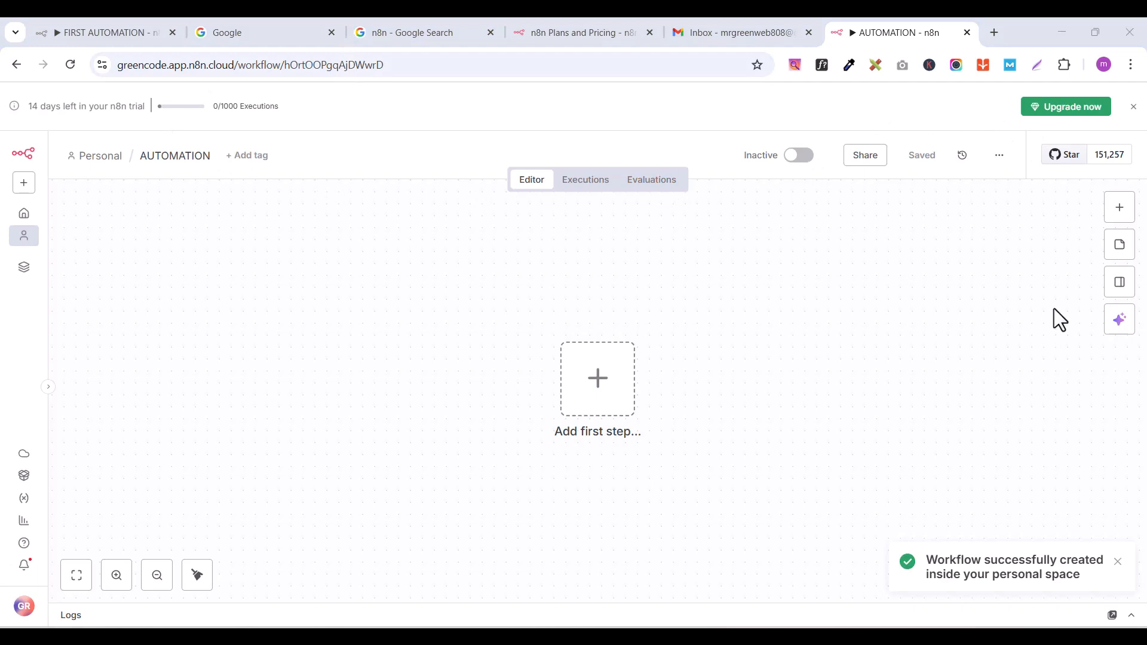
Examine the workflow's additional actions and its executions view, and return to the editor.
{"action": "left_click", "coordinate": [1001, 161]}
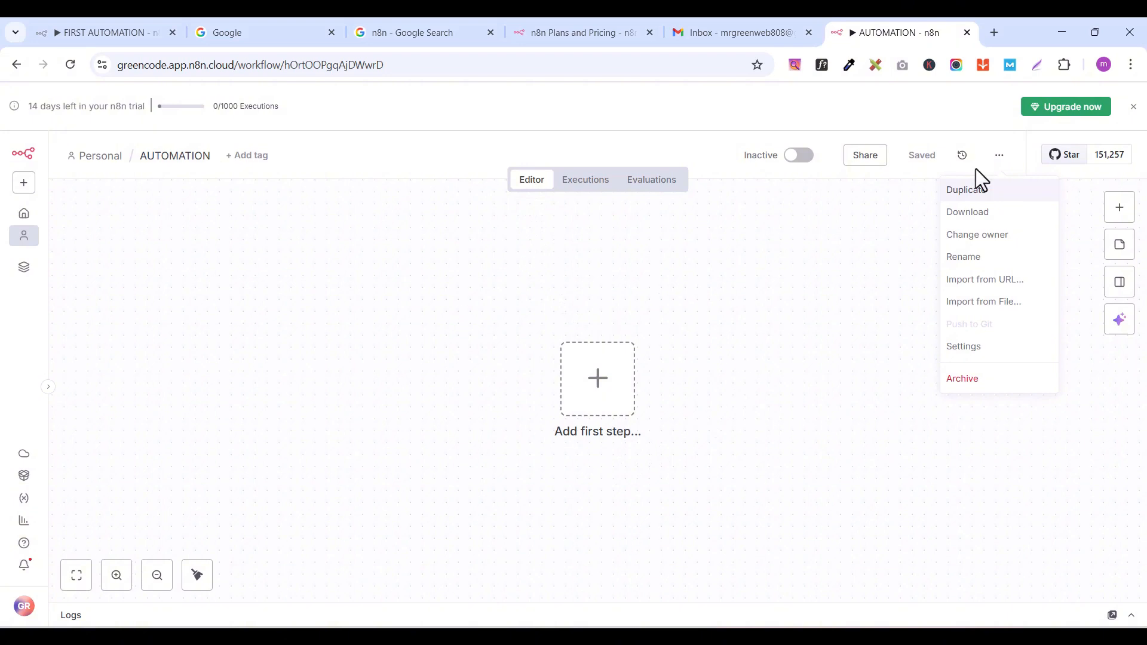
{"action": "left_click", "coordinate": [998, 157]}
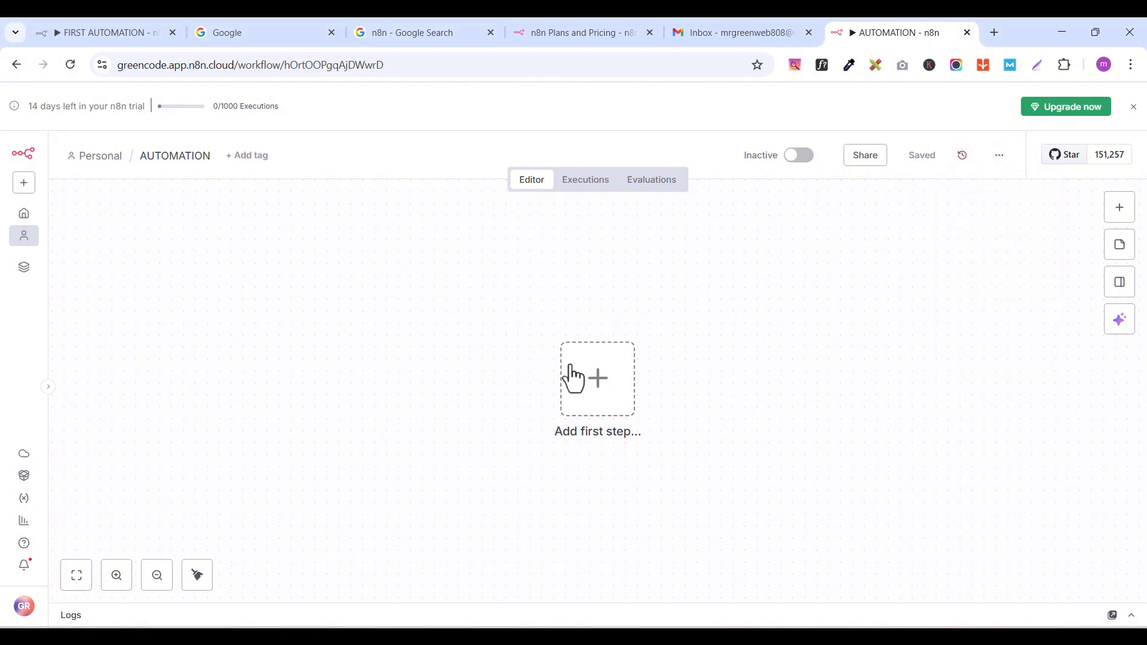
{"action": "left_click", "coordinate": [591, 185]}
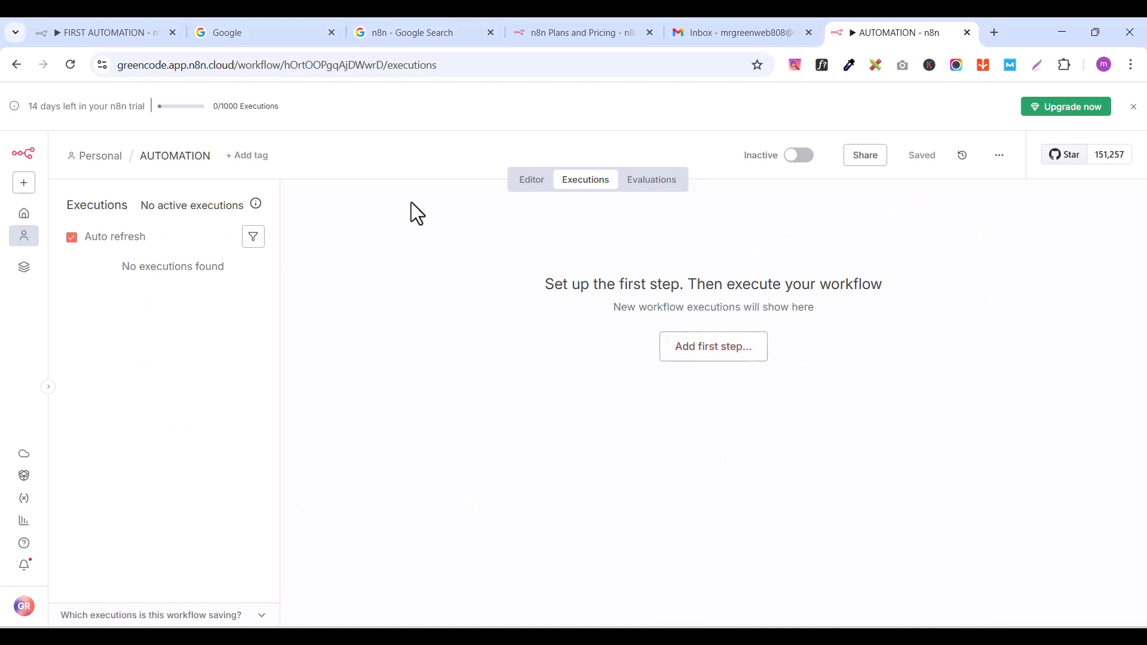
{"action": "left_click", "coordinate": [517, 181]}
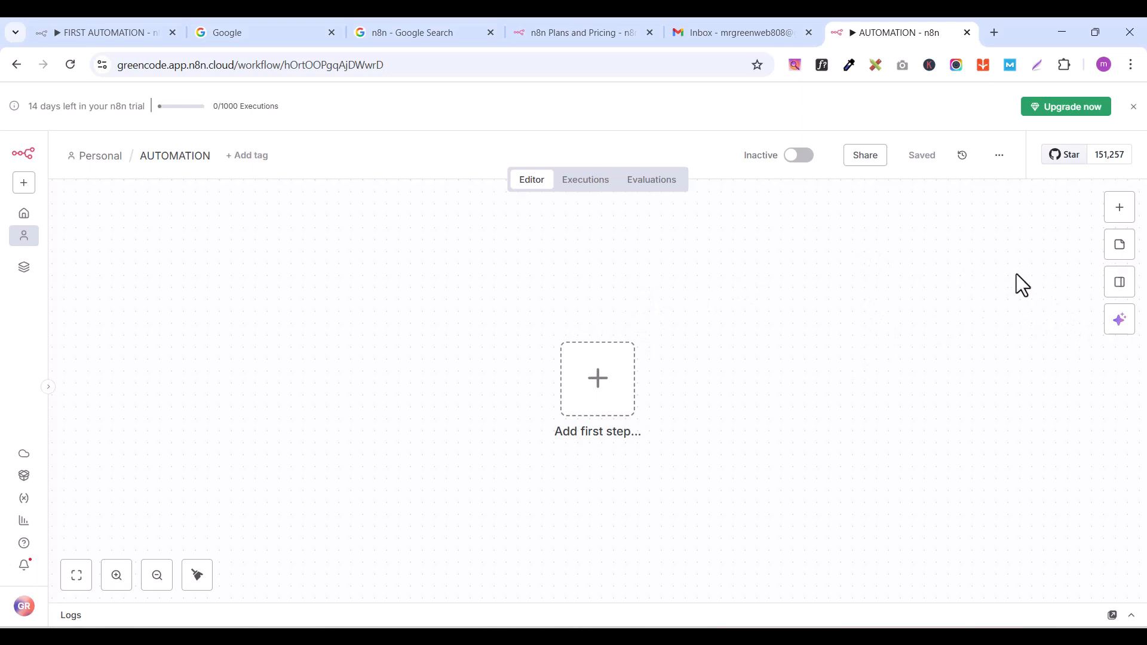
Add an On chat message trigger as the workflow's first step and return to the canvas.
{"action": "left_click", "coordinate": [1120, 211]}
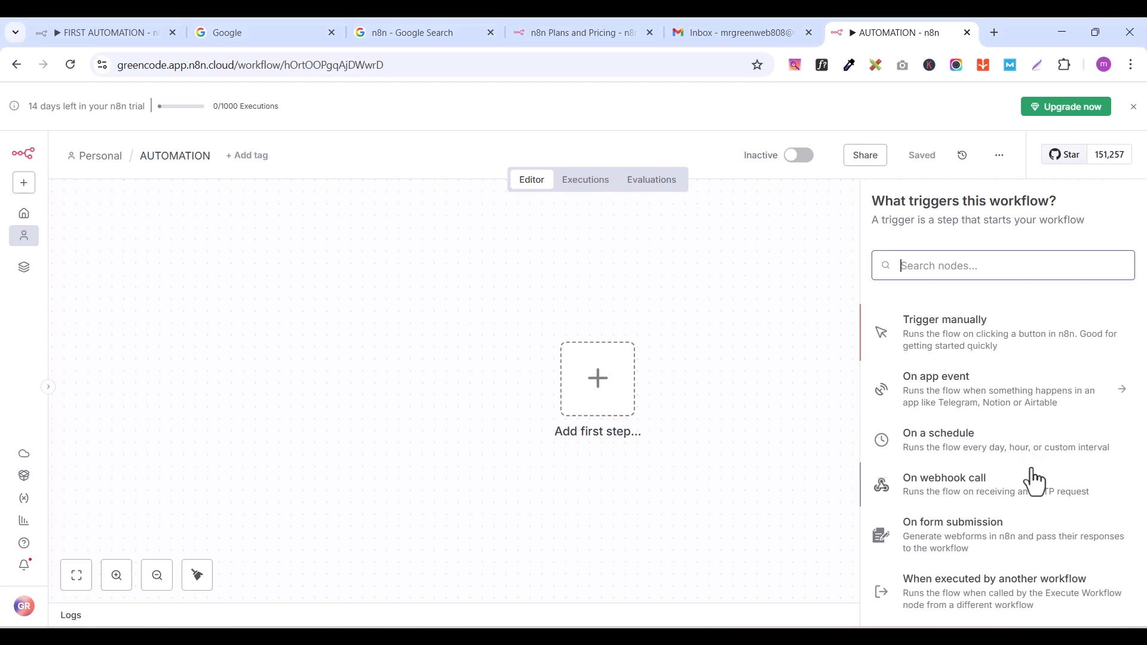
{"action": "scroll", "coordinate": [1039, 486], "scroll_direction": "down", "scroll_amount": 2}
{"action": "scroll", "coordinate": [1043, 488], "scroll_direction": "up", "scroll_amount": 2}
{"action": "scroll", "coordinate": [1043, 488], "scroll_direction": "down", "scroll_amount": 3}
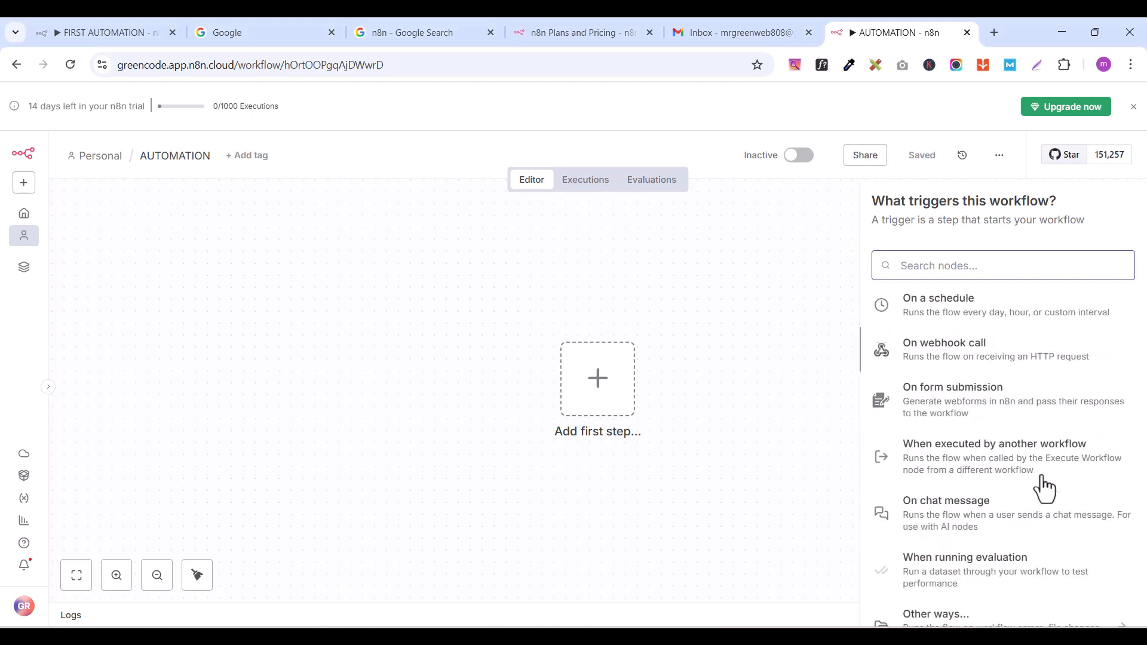
{"action": "scroll", "coordinate": [1047, 489], "scroll_direction": "down", "scroll_amount": 1}
{"action": "scroll", "coordinate": [1048, 488], "scroll_direction": "up", "scroll_amount": 2}
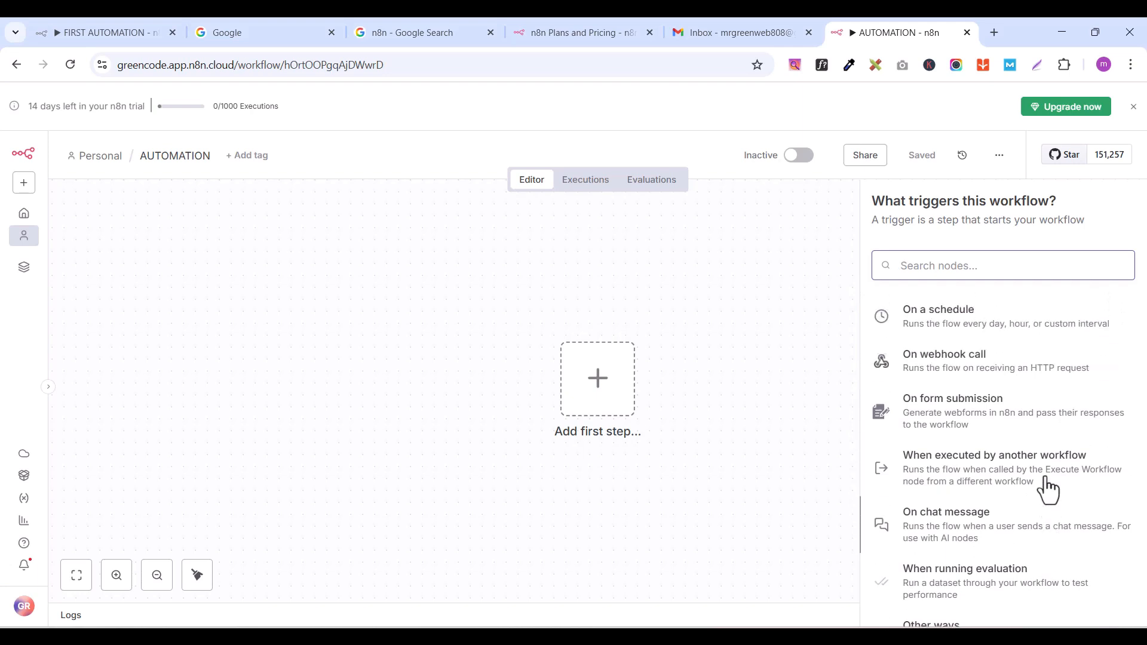
{"action": "left_click", "coordinate": [954, 523]}
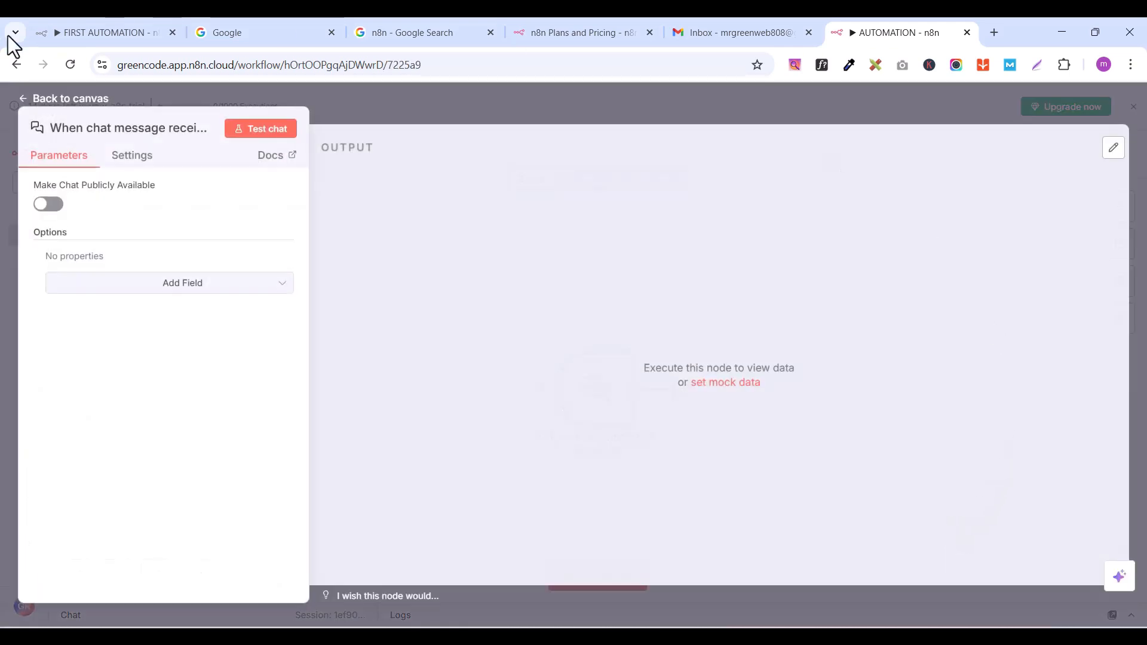
{"action": "left_click", "coordinate": [44, 112]}
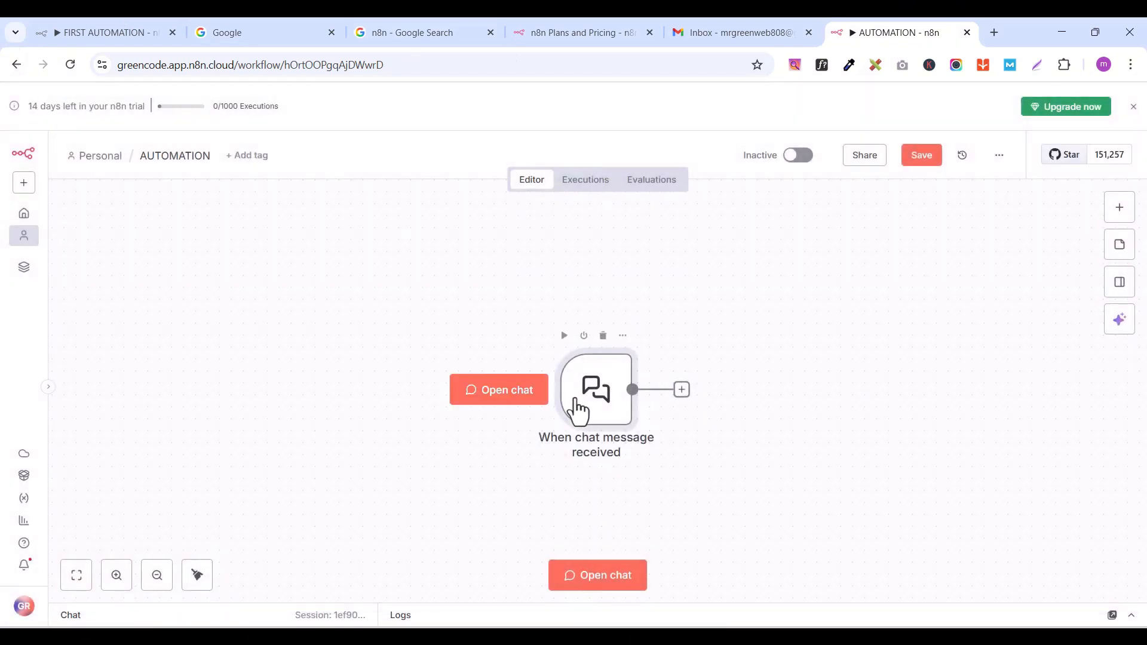
Move the chat trigger node toward the upper-left of the canvas to leave room for further nodes.
{"action": "left_click_drag", "start_coordinate": [598, 395], "coordinate": [383, 343]}
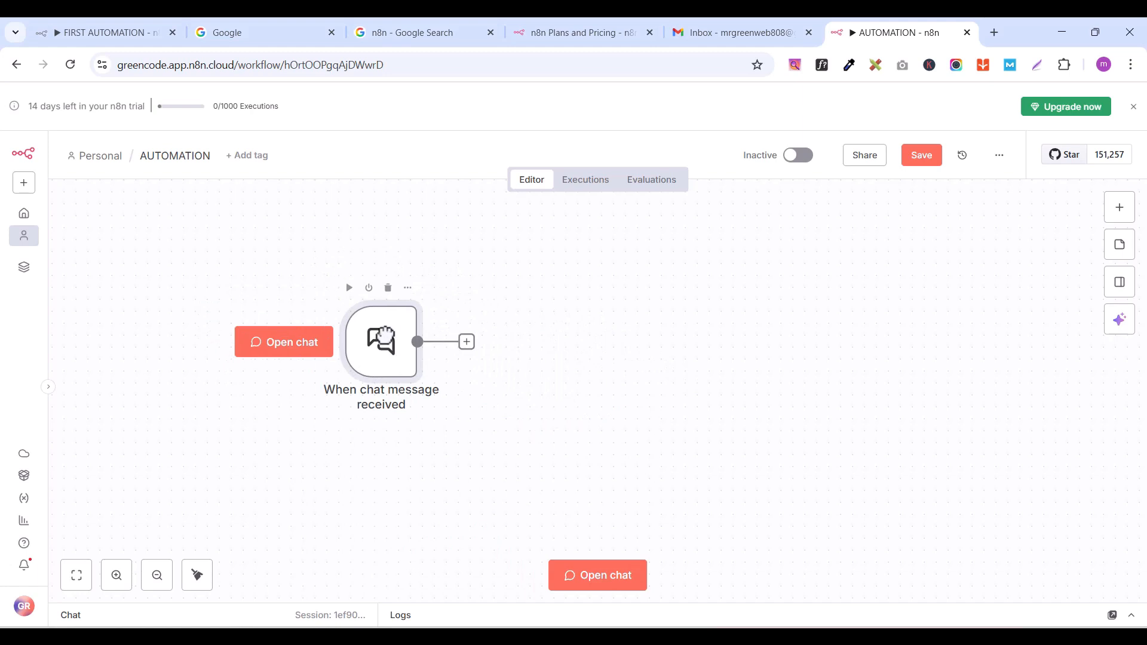
{"action": "left_click", "coordinate": [159, 576]}
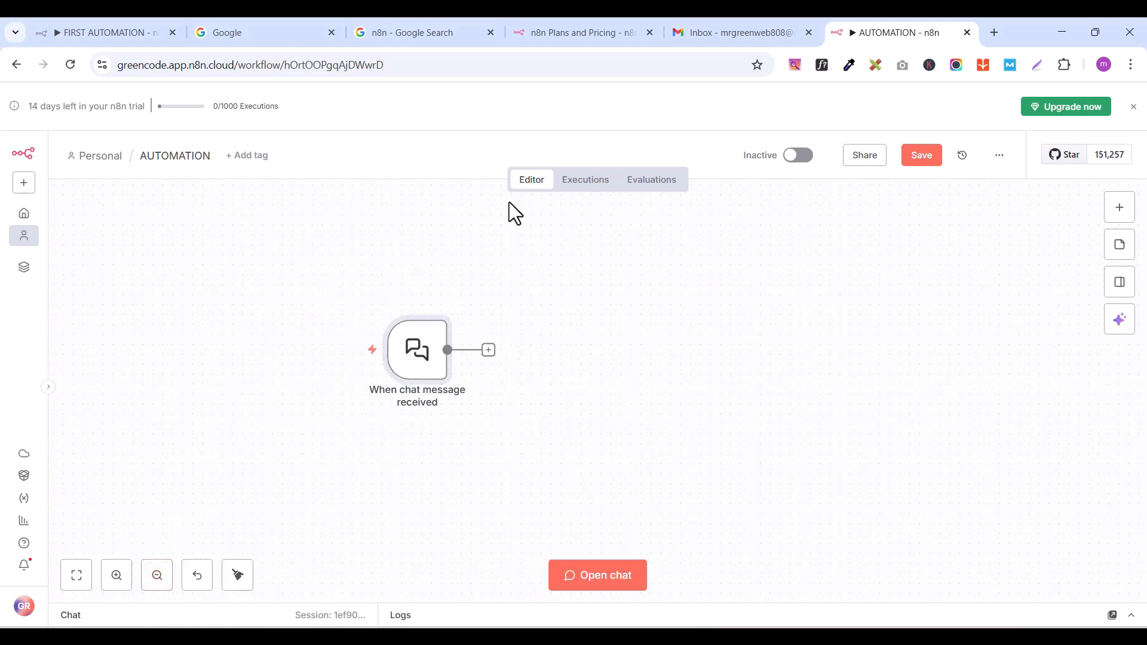
{"action": "mouse_move", "coordinate": [427, 351]}
{"action": "mouse_move", "coordinate": [428, 352]}
{"action": "left_mouse_down"}
{"action": "mouse_move", "coordinate": [428, 310]}
{"action": "mouse_move", "coordinate": [418, 333]}
{"action": "left_mouse_up"}
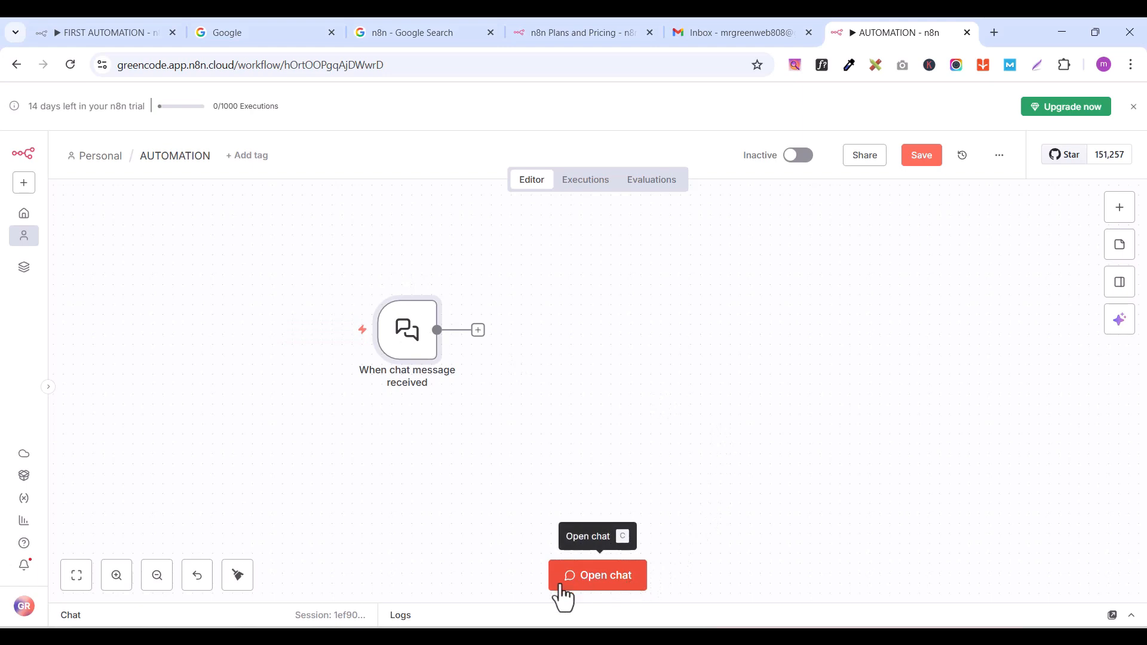
Open the workflow's chat and send the test message HELLO.
{"action": "left_click", "coordinate": [609, 586]}
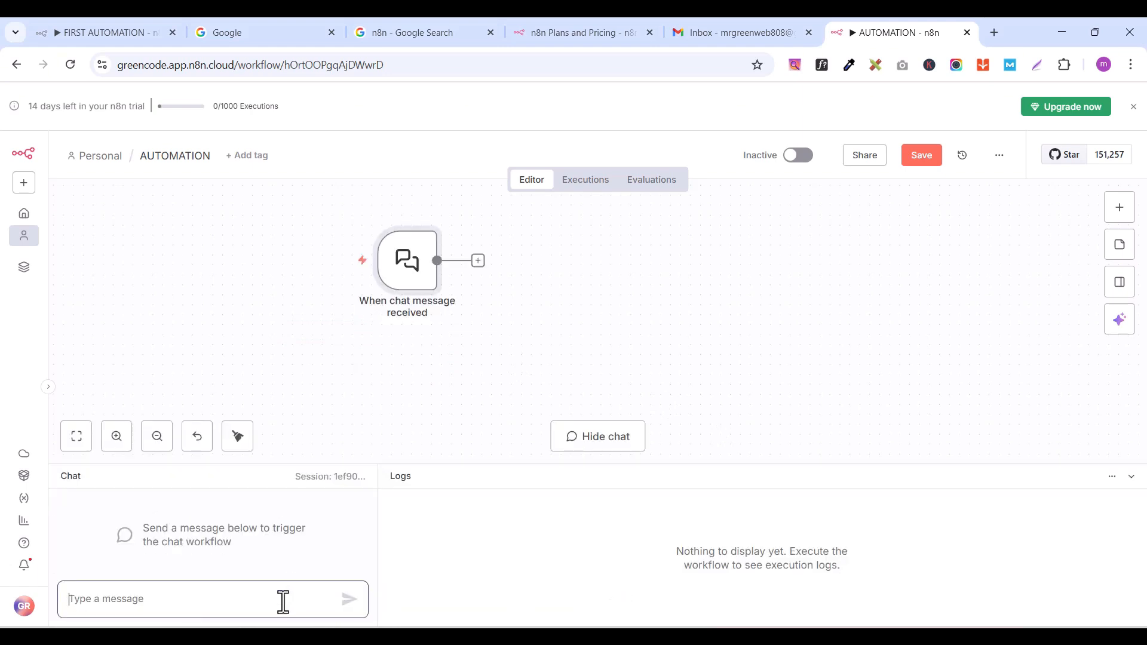
{"action": "type", "text": "HELLO"}
{"action": "key", "text": "Return"}
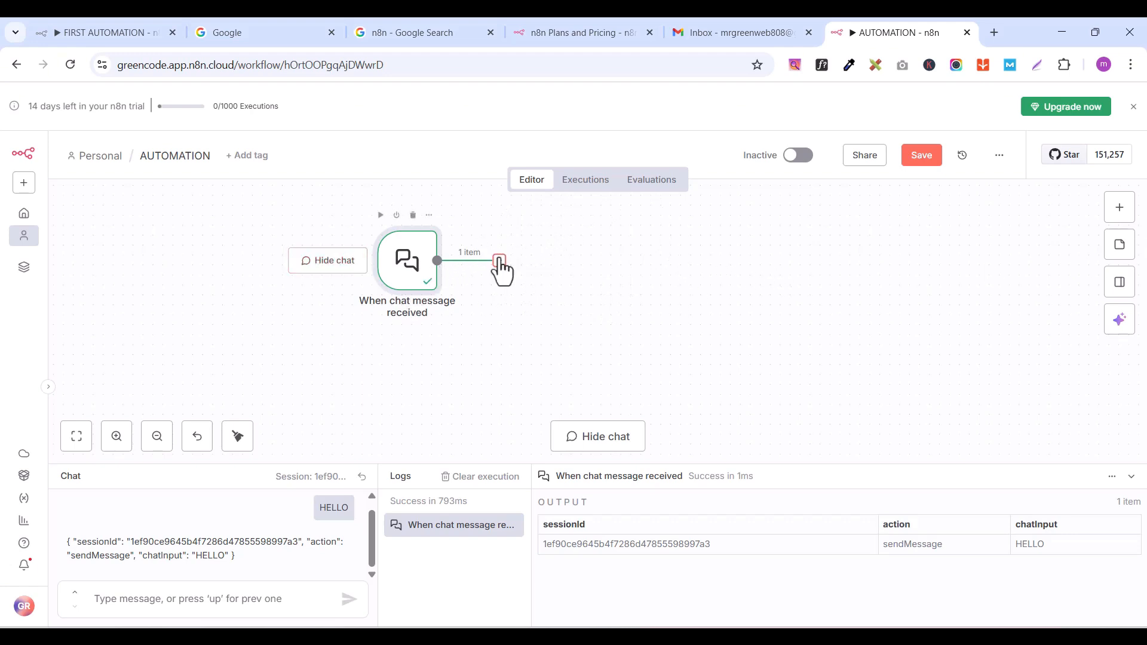
Rename the chat trigger node to "chat message received" and return to the canvas.
{"action": "left_click", "coordinate": [1119, 210]}
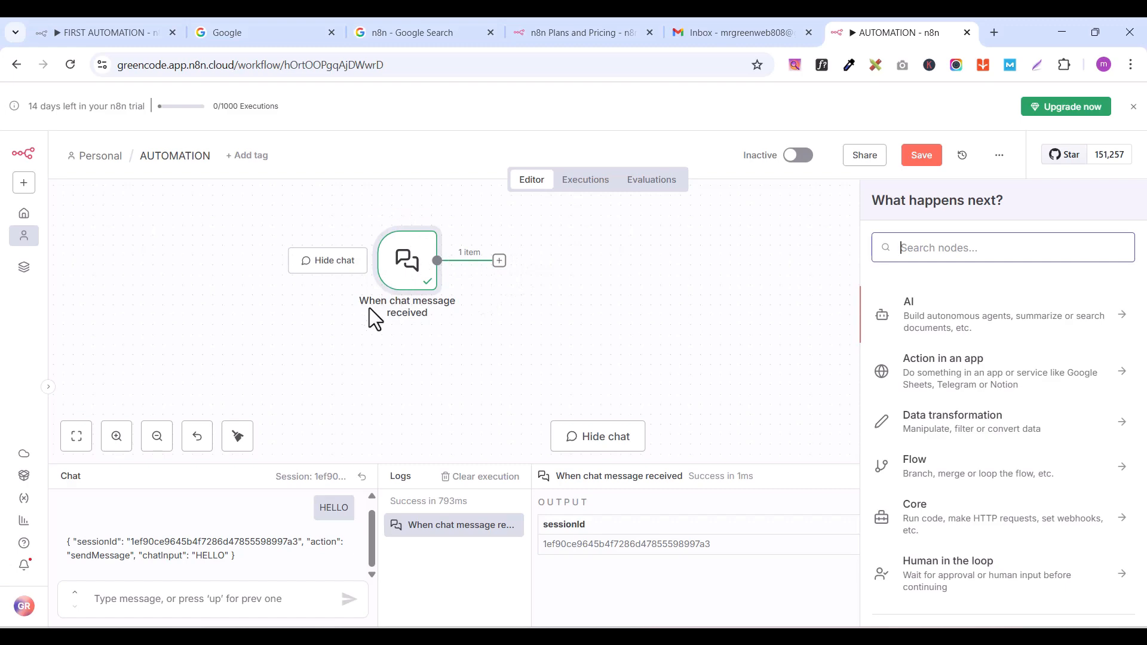
{"action": "left_click", "coordinate": [415, 267]}
{"action": "double_click", "coordinate": [415, 269]}
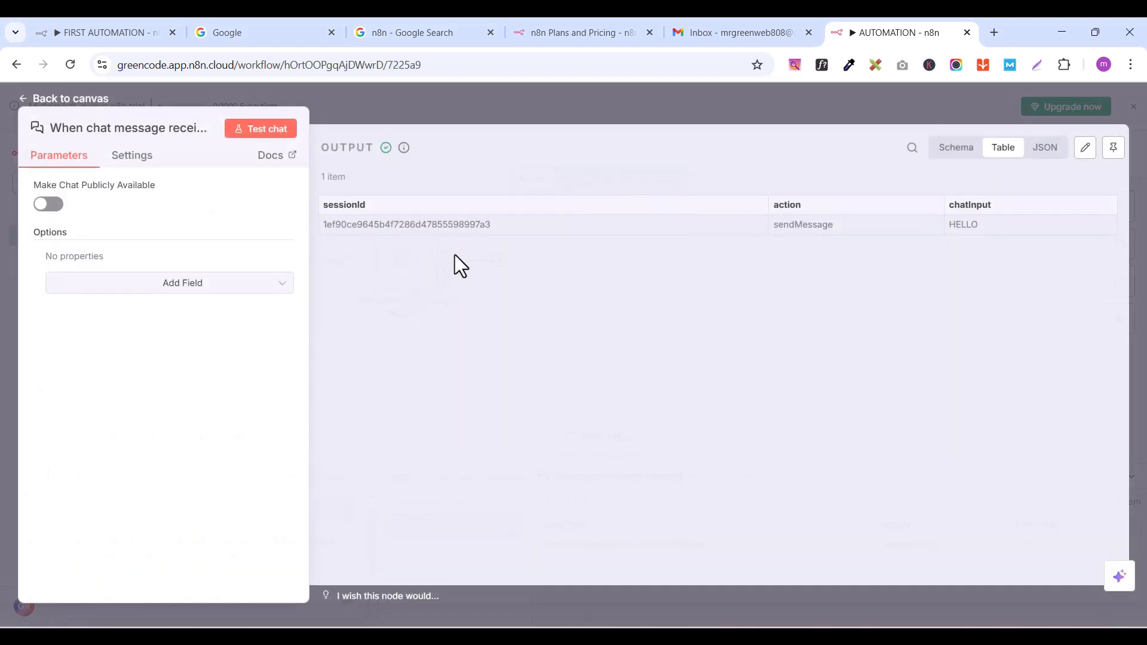
{"action": "left_click", "coordinate": [126, 132]}
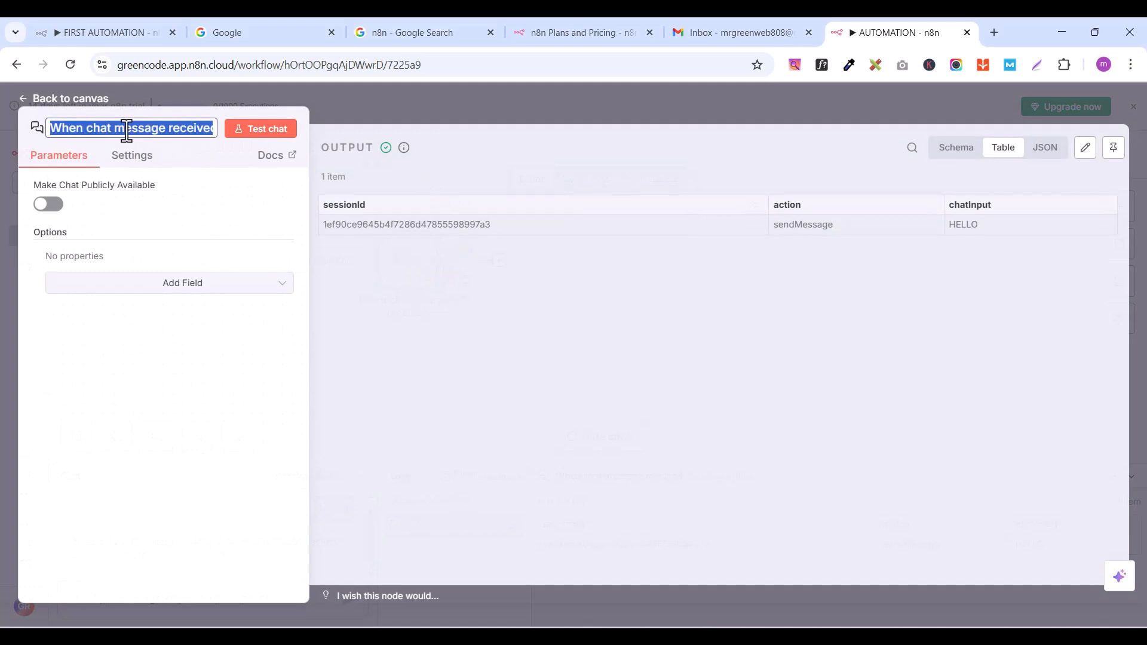
{"action": "left_click", "coordinate": [118, 130]}
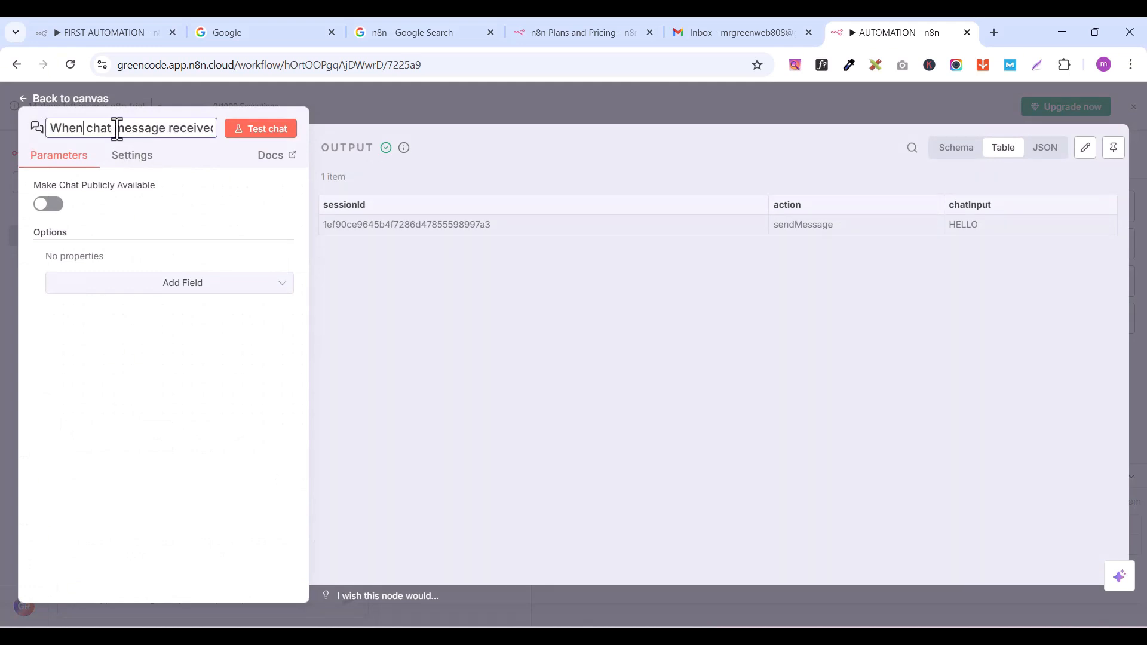
{"action": "left_click_drag", "start_coordinate": [87, 129], "coordinate": [7, 126]}
{"action": "key", "text": "BackSpace"}
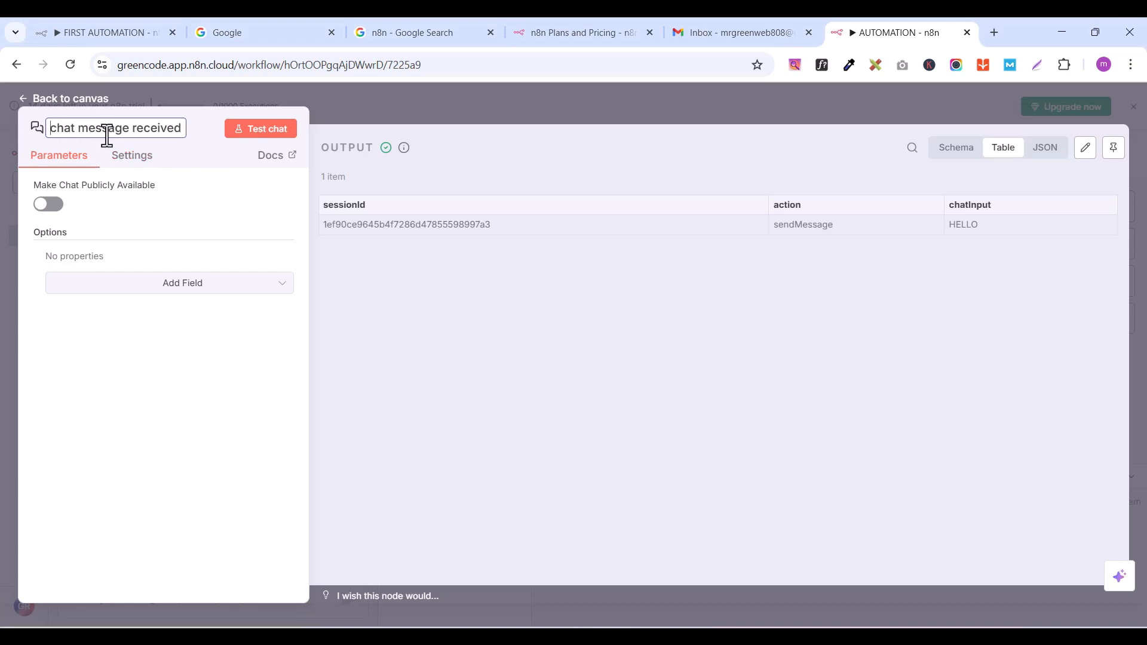
{"action": "left_click", "coordinate": [210, 157]}
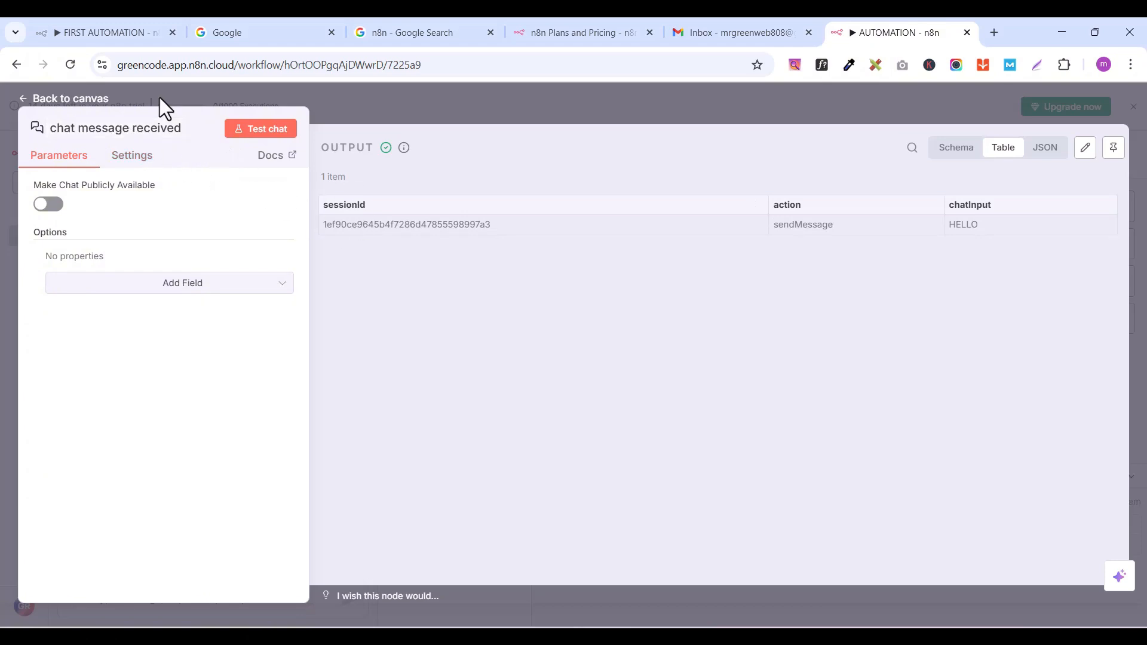
{"action": "left_click", "coordinate": [37, 103]}
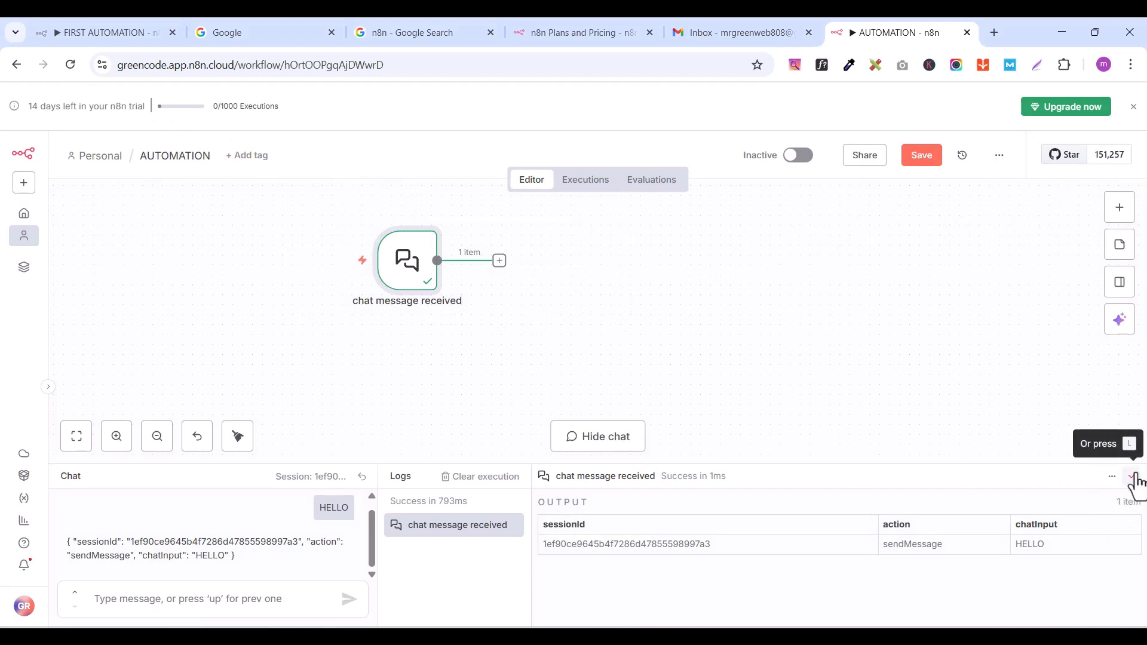
Reset the chat session and collapse the chat and logs area.
{"action": "left_click", "coordinate": [362, 476]}
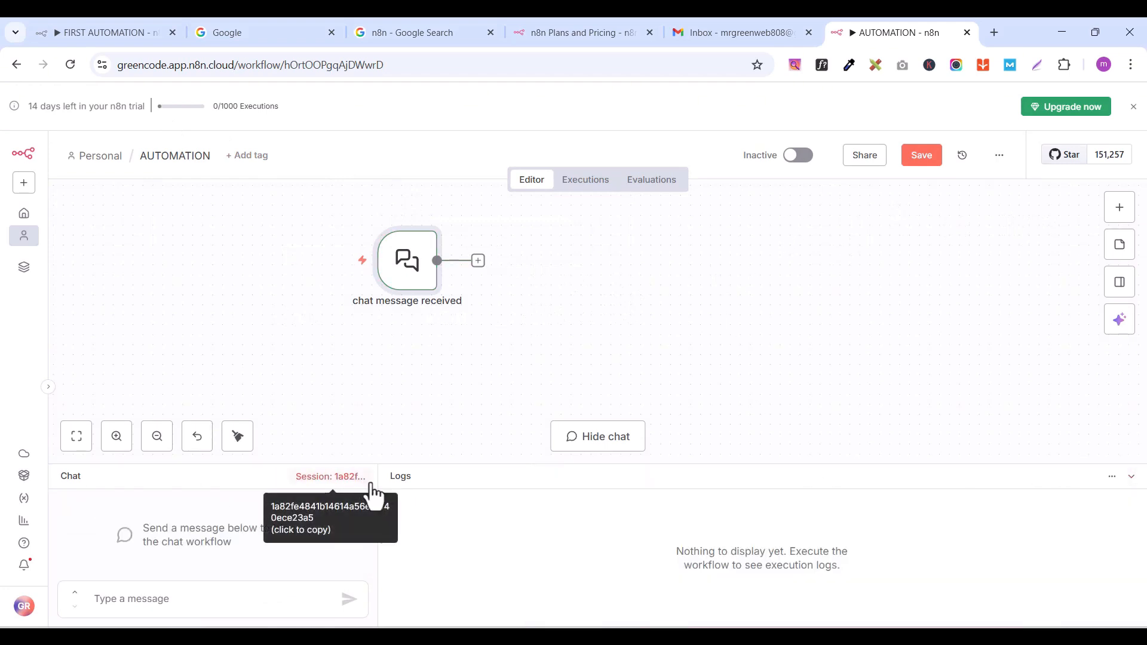
{"action": "left_click", "coordinate": [1131, 477]}
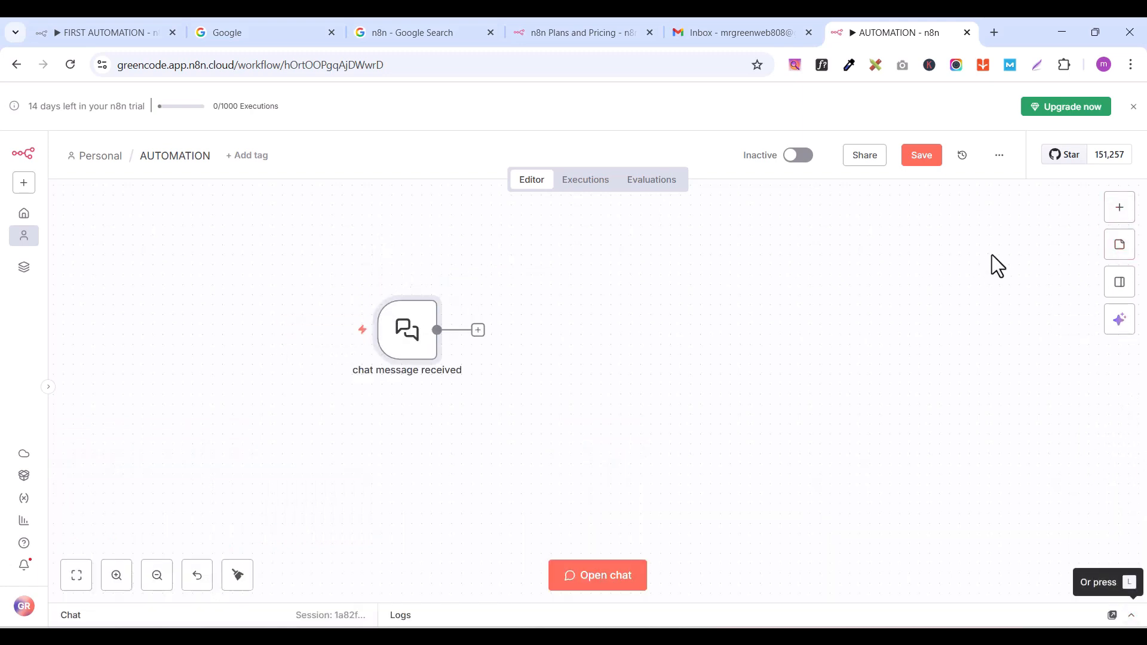
Add an AI Agent node after the chat trigger and place it level with the trigger on the canvas.
{"action": "left_click", "coordinate": [1120, 209]}
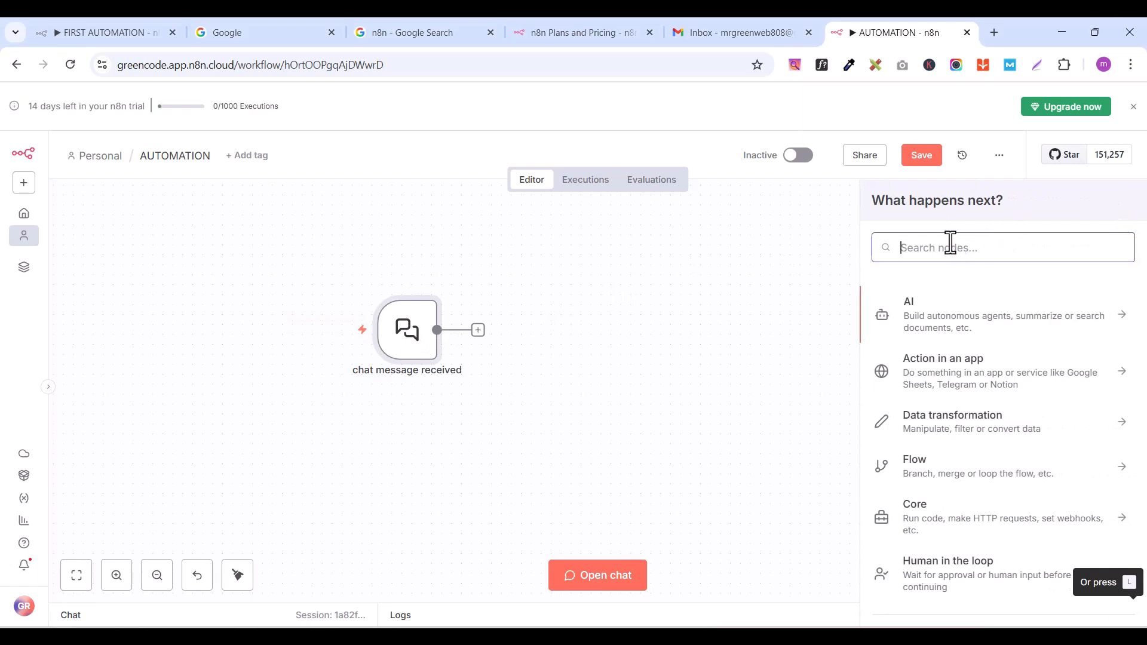
{"action": "left_click", "coordinate": [917, 323]}
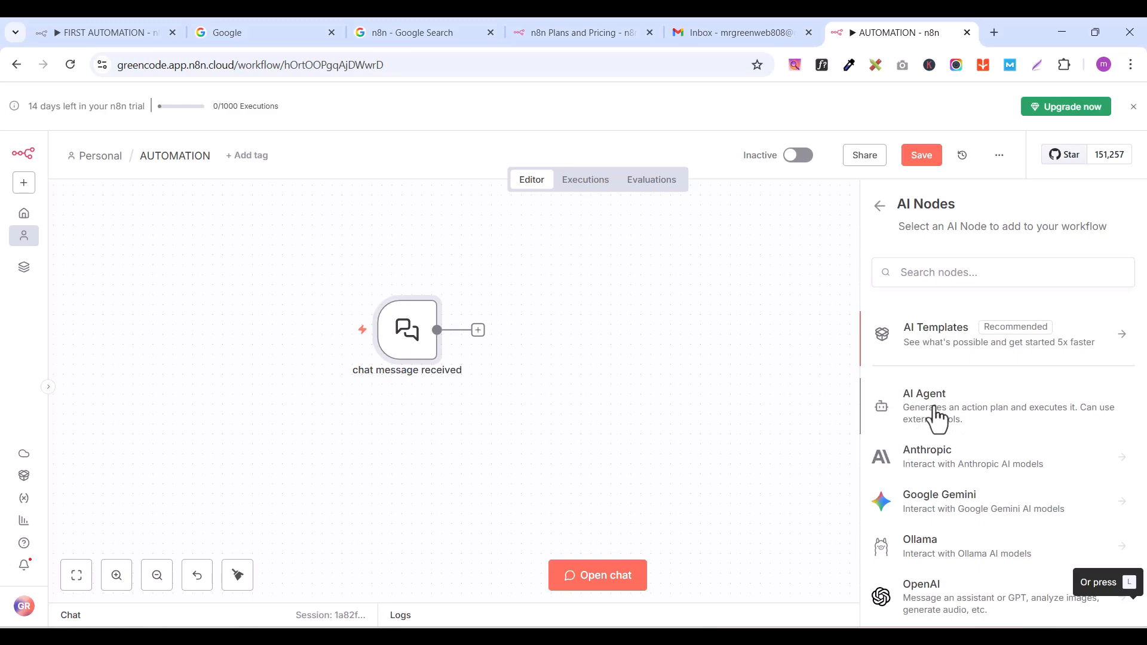
{"action": "left_click", "coordinate": [920, 420]}
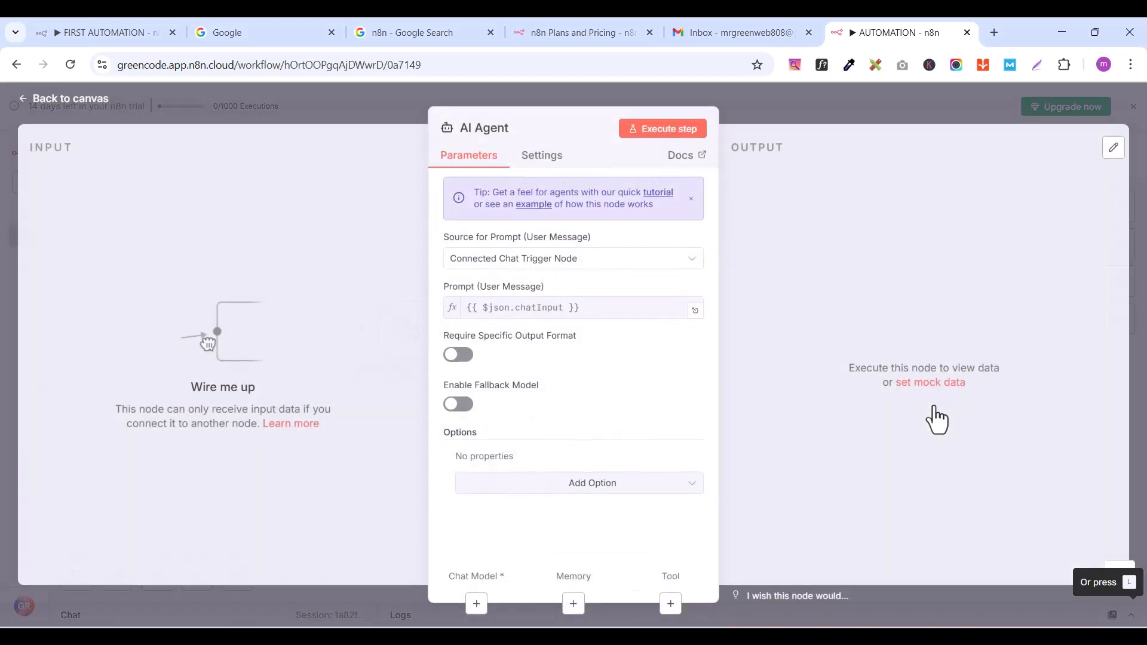
{"action": "left_click", "coordinate": [29, 102]}
{"action": "left_click_drag", "start_coordinate": [533, 421], "coordinate": [592, 331]}
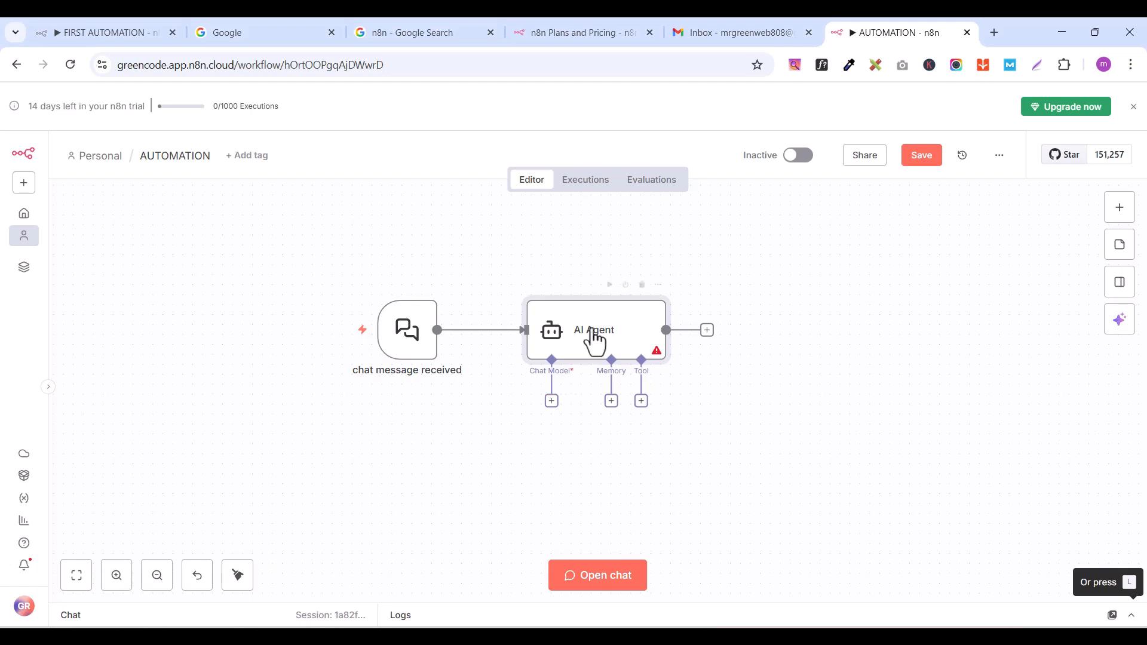
Attach an OpenAI Chat Model to the AI Agent's chat model connection.
{"action": "left_click", "coordinate": [552, 401]}
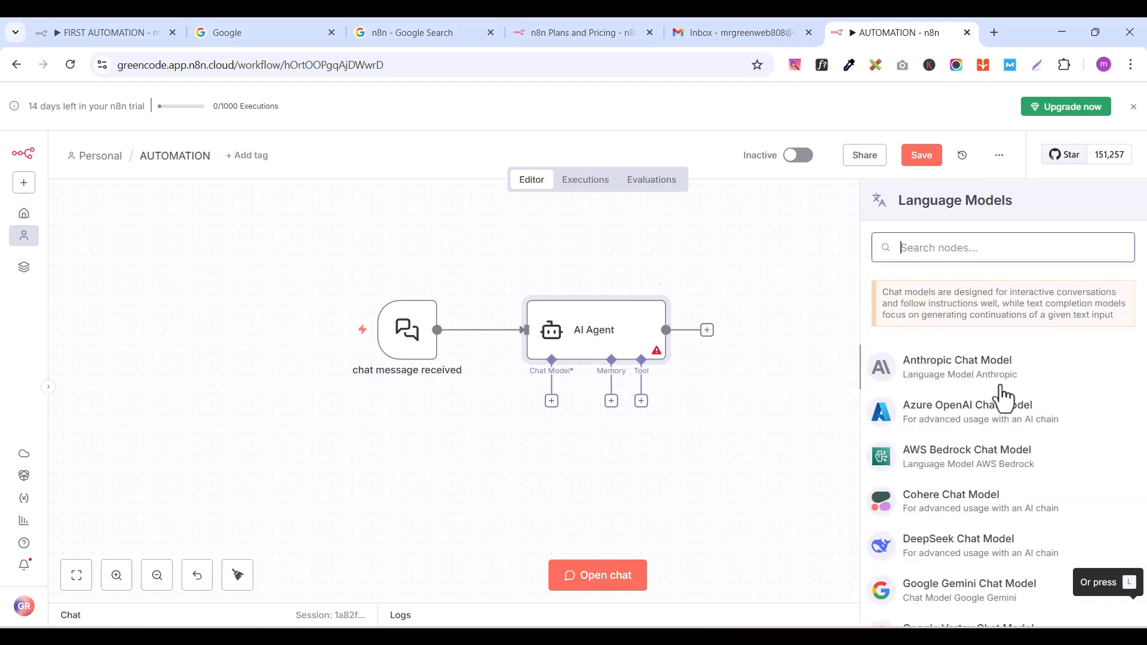
{"action": "scroll", "coordinate": [1004, 397], "scroll_direction": "down", "scroll_amount": 5}
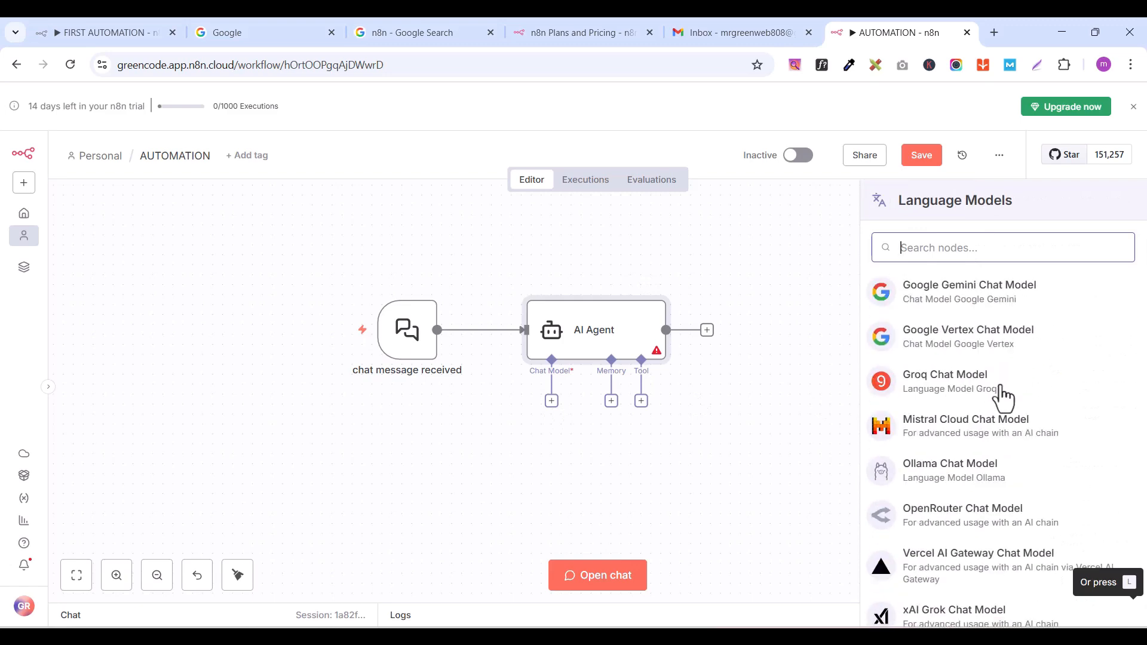
{"action": "scroll", "coordinate": [1004, 397], "scroll_direction": "down", "scroll_amount": 3}
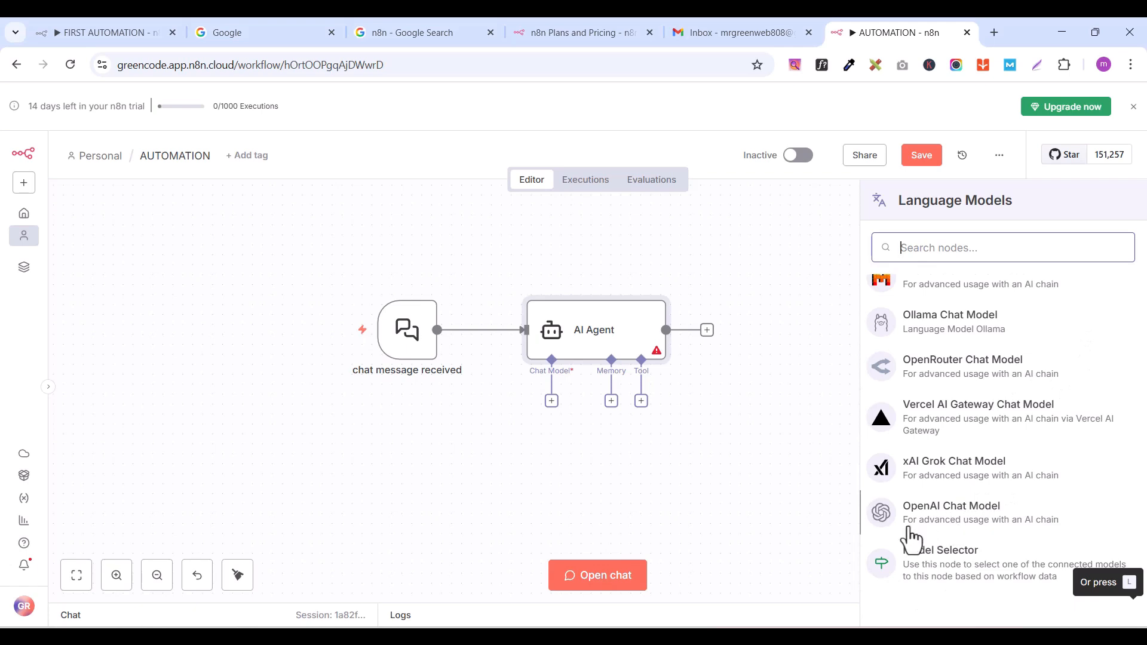
{"action": "left_click", "coordinate": [952, 519]}
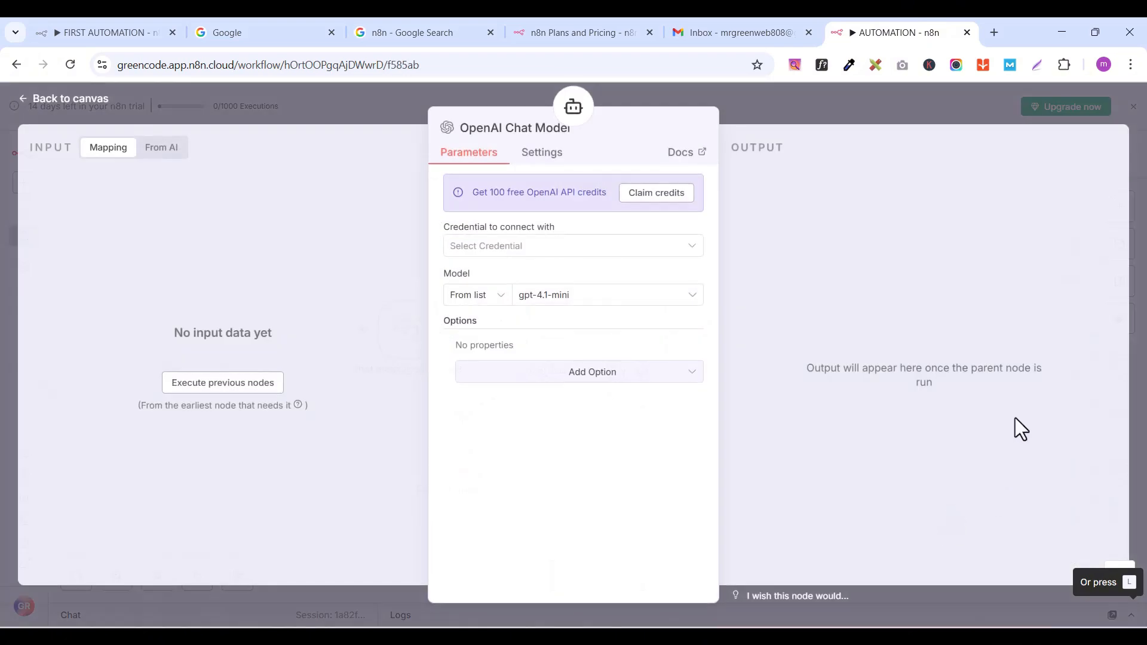
Create a new OpenAI credential for the chat model by pasting the API key, save it, and return to the model's parameters.
{"action": "left_click", "coordinate": [545, 250]}
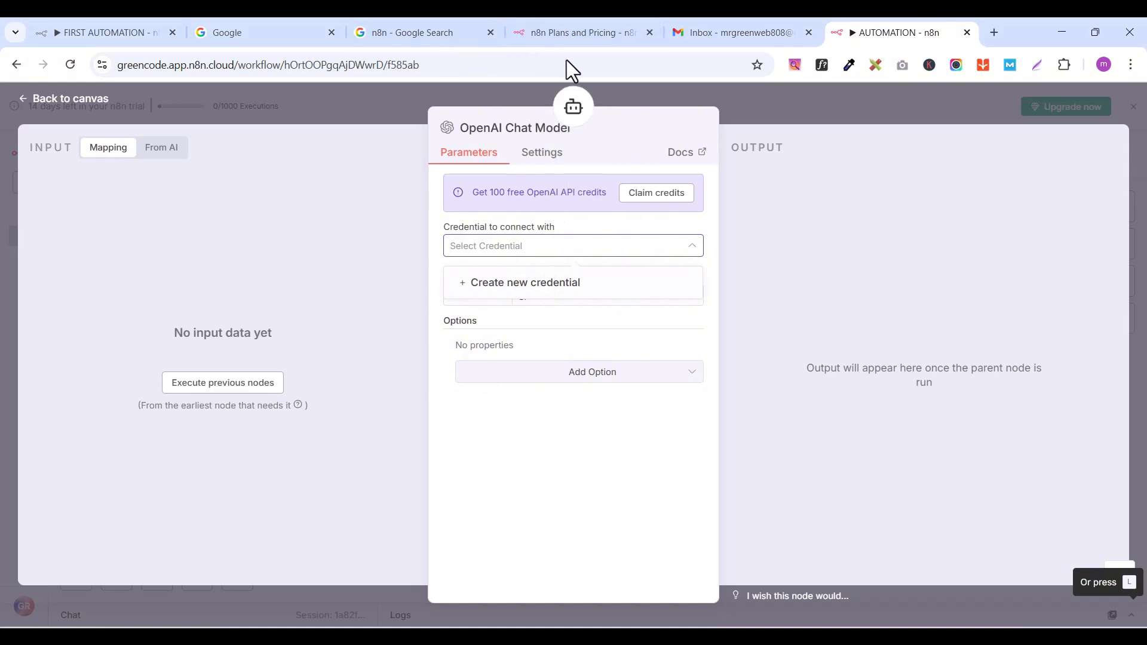
{"action": "left_click", "coordinate": [478, 256]}
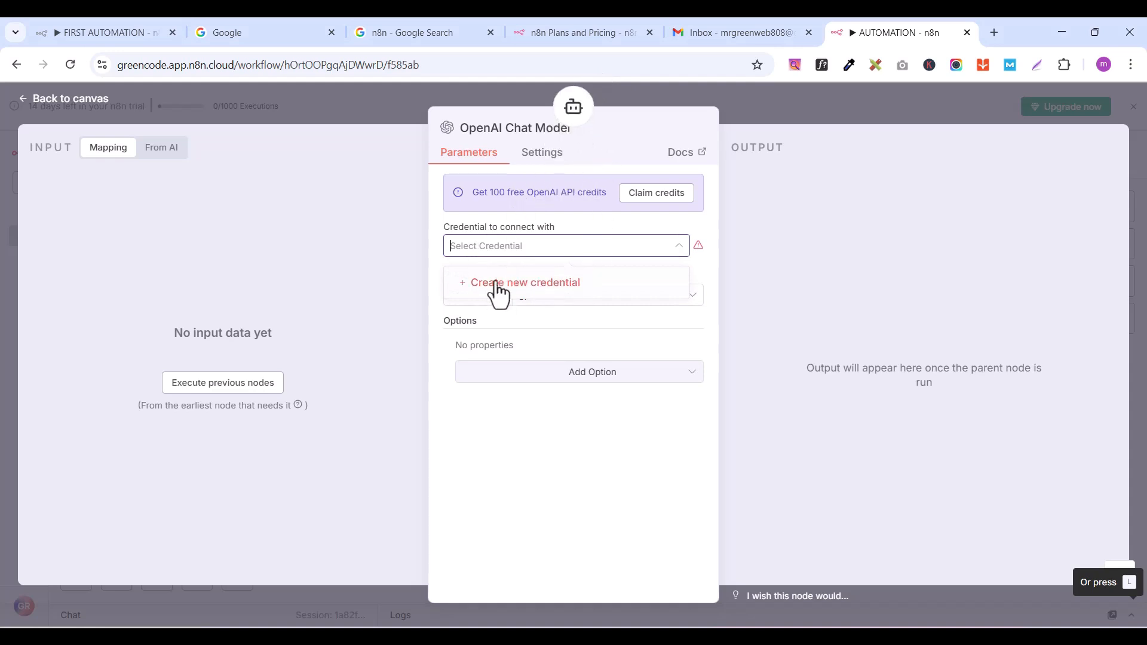
{"action": "left_click", "coordinate": [495, 284]}
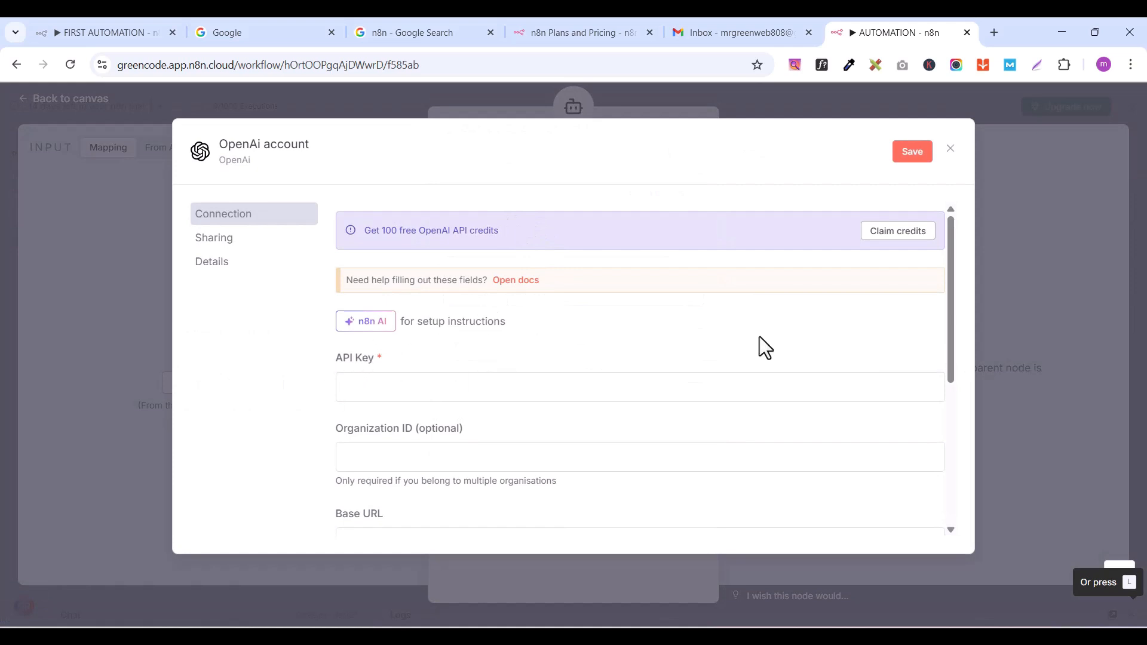
{"action": "left_click", "coordinate": [379, 387]}
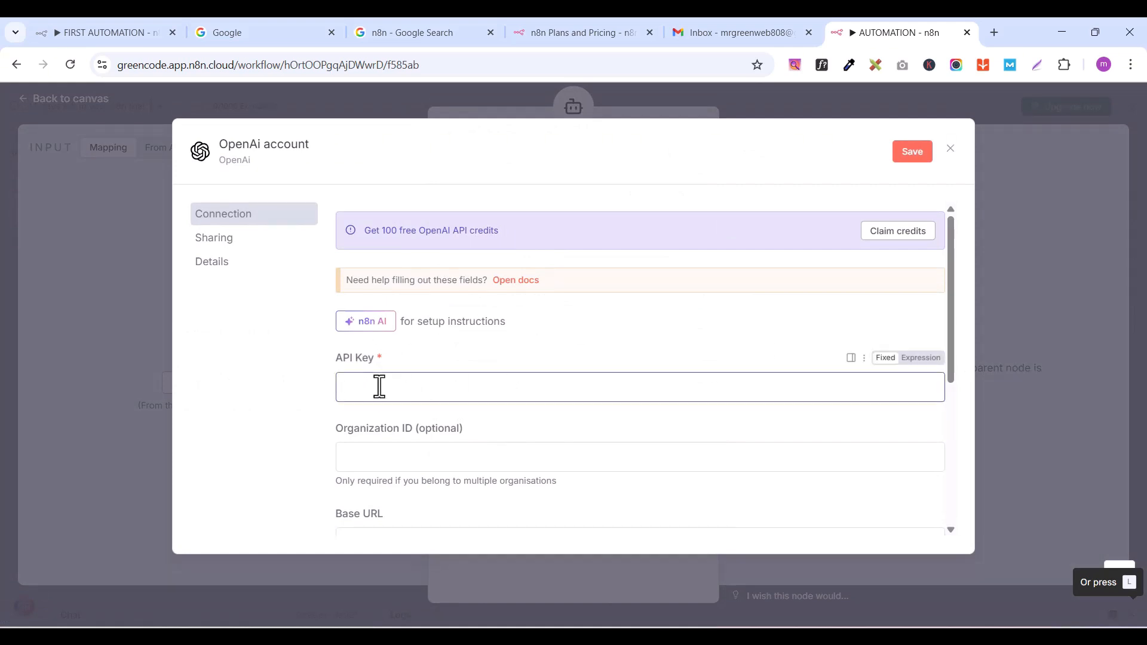
{"action": "key", "text": "ctrl+v"}
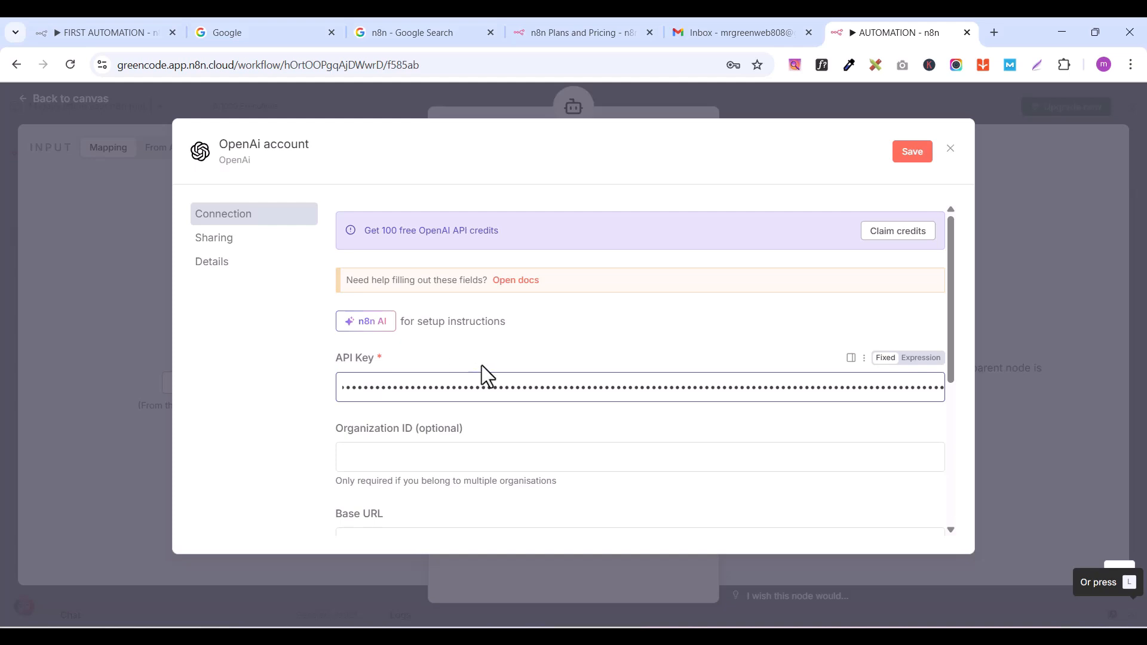
{"action": "scroll", "coordinate": [490, 376], "scroll_direction": "down", "scroll_amount": 5}
{"action": "scroll", "coordinate": [747, 421], "scroll_direction": "up", "scroll_amount": 5}
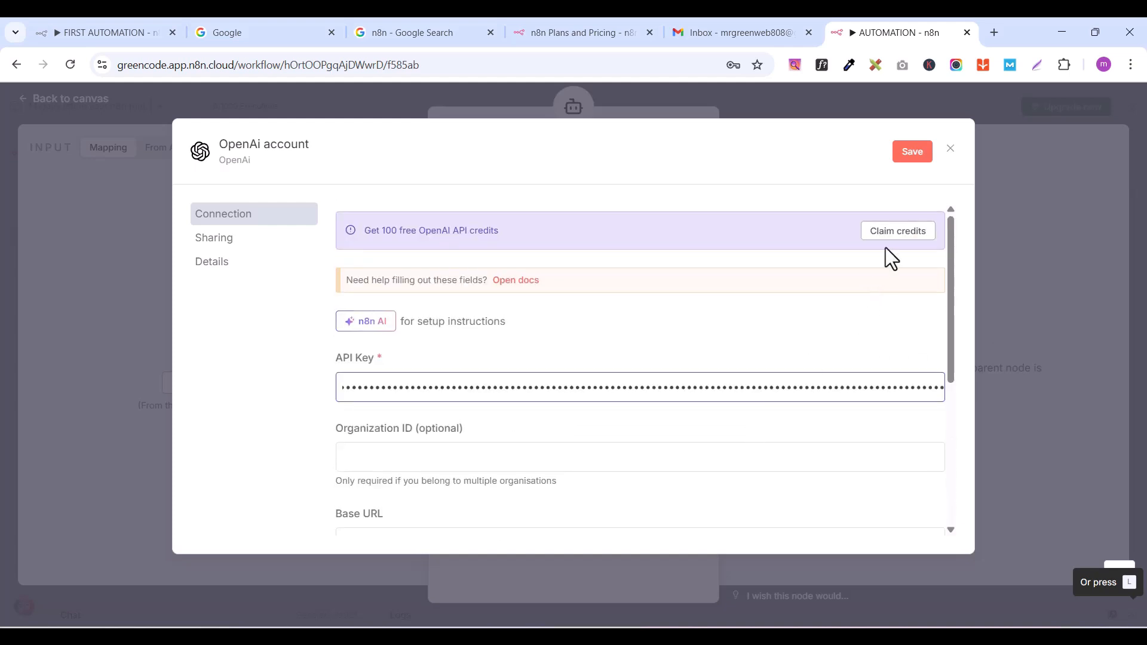
{"action": "left_click", "coordinate": [914, 153]}
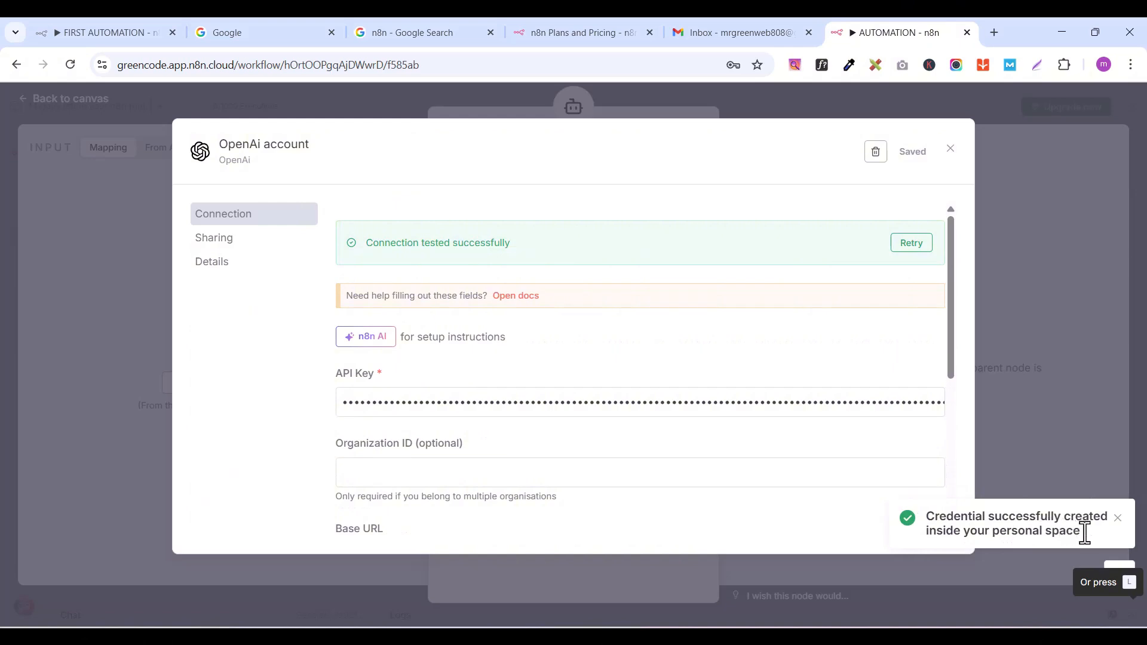
{"action": "left_click", "coordinate": [951, 149]}
{"action": "left_click", "coordinate": [750, 101]}
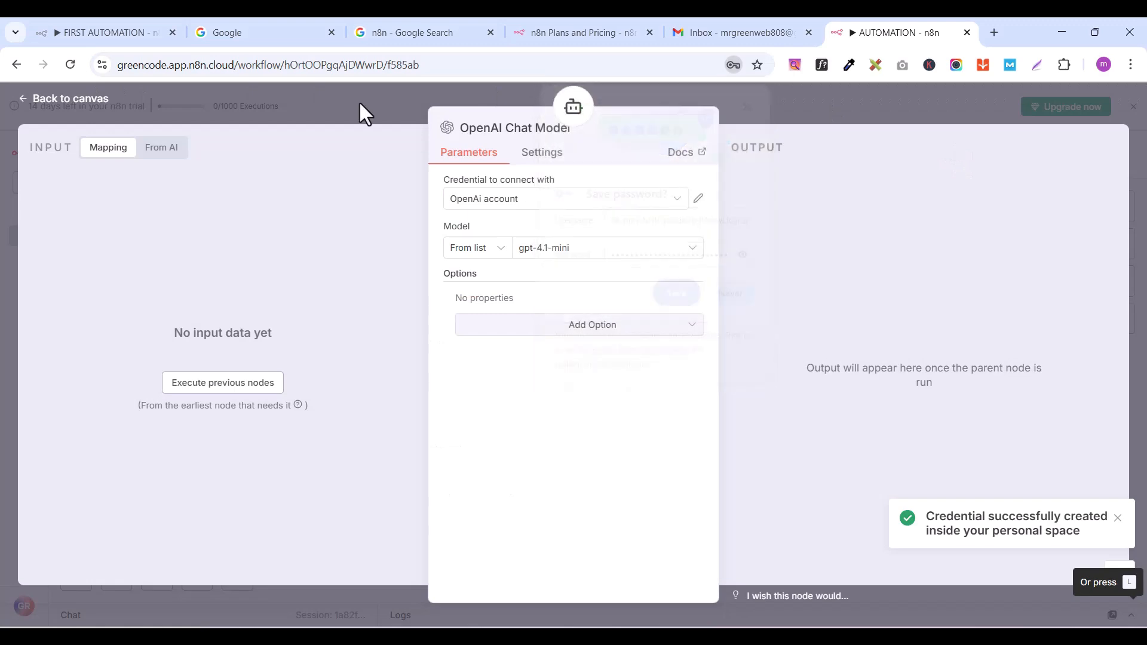
Return to the canvas and position the OpenAI Chat Model node just beneath the AI Agent.
{"action": "left_click", "coordinate": [49, 100]}
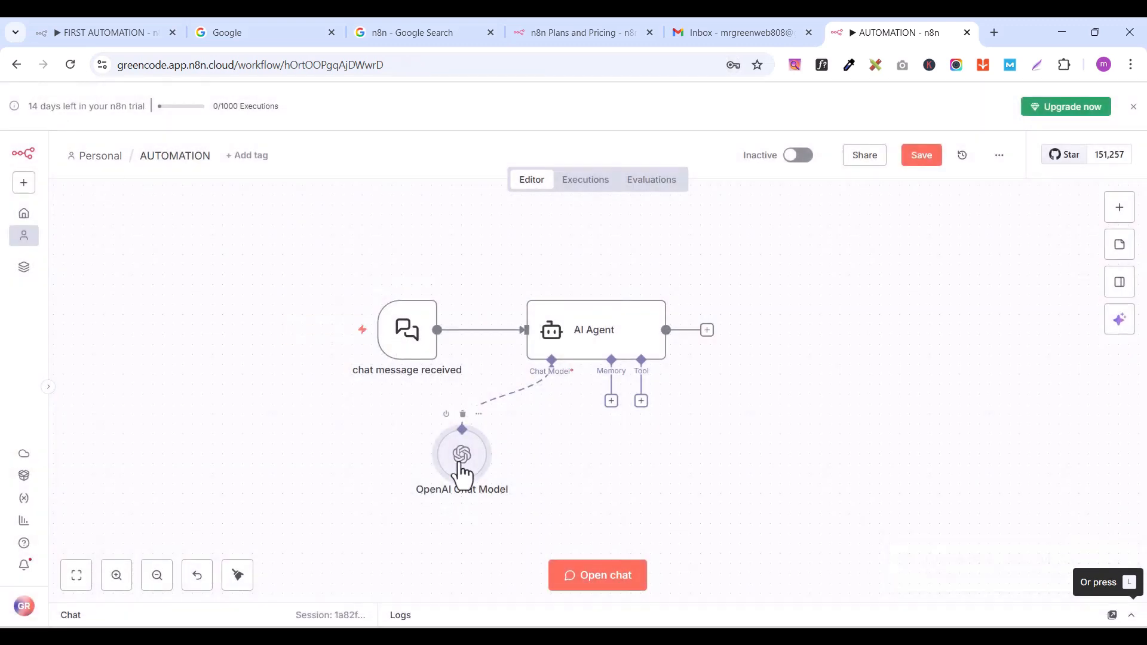
{"action": "left_click_drag", "start_coordinate": [463, 455], "coordinate": [542, 432]}
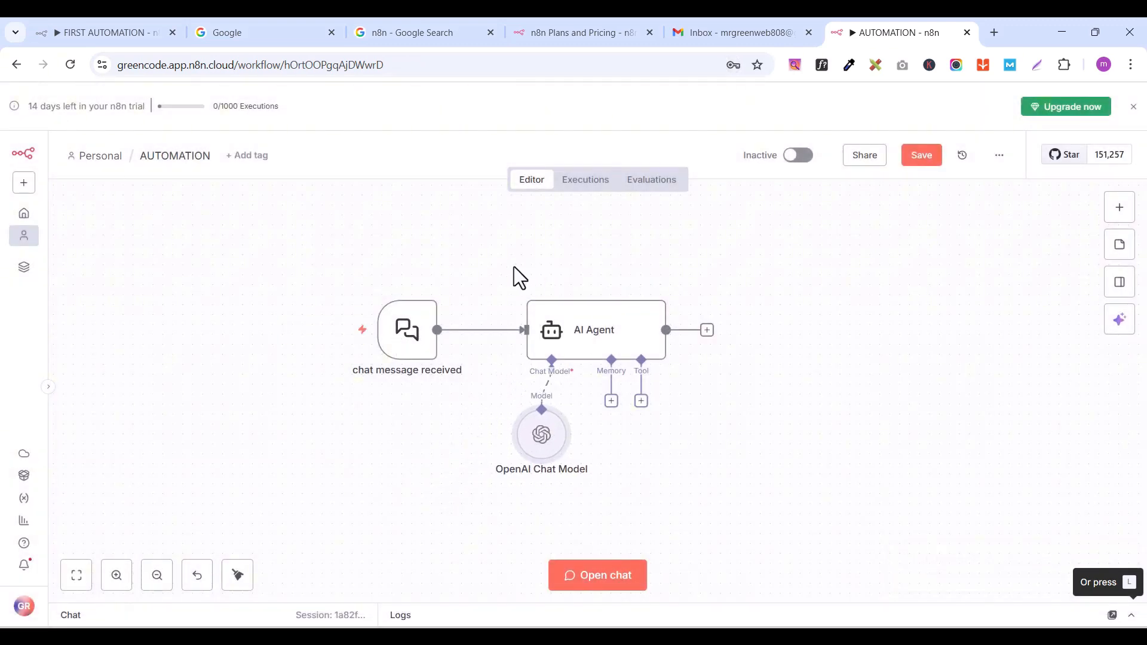
Rename the OpenAI Chat Model node to LLM and return to the canvas.
{"action": "left_click", "coordinate": [608, 577]}
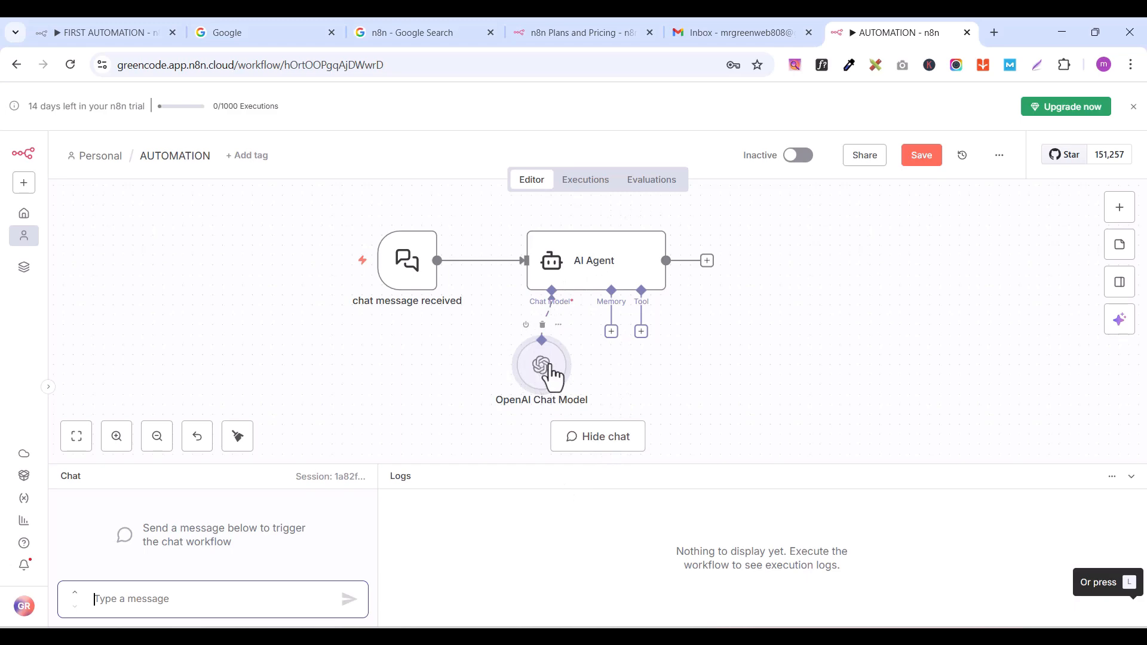
{"action": "scroll", "coordinate": [547, 398], "scroll_direction": "up", "scroll_amount": 5}
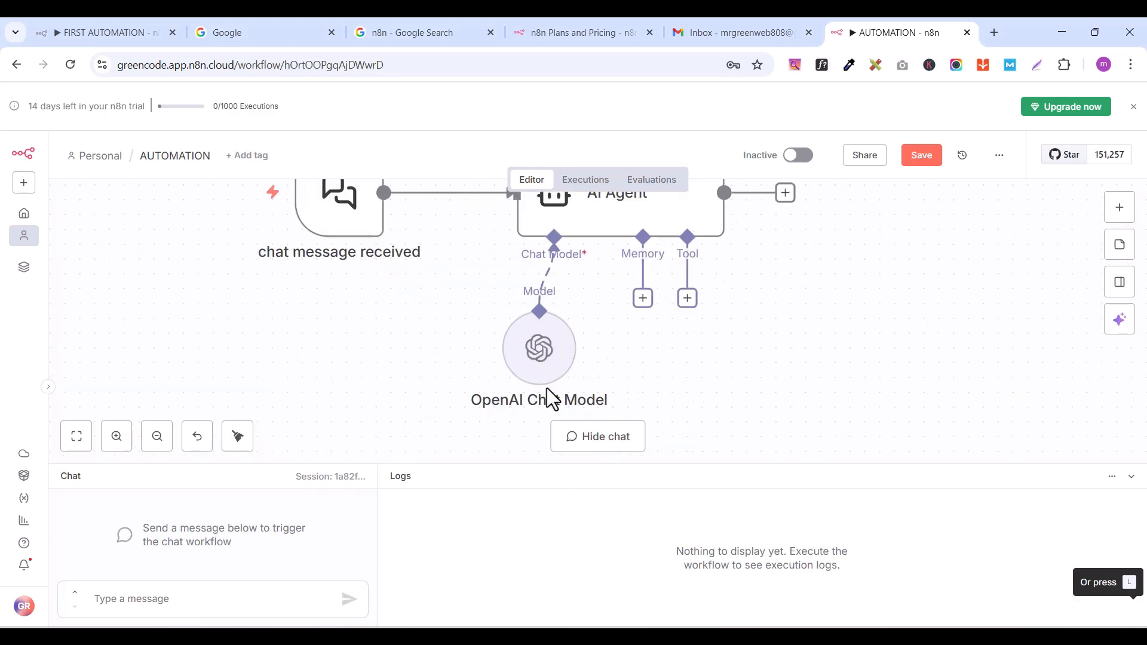
{"action": "double_click", "coordinate": [540, 358]}
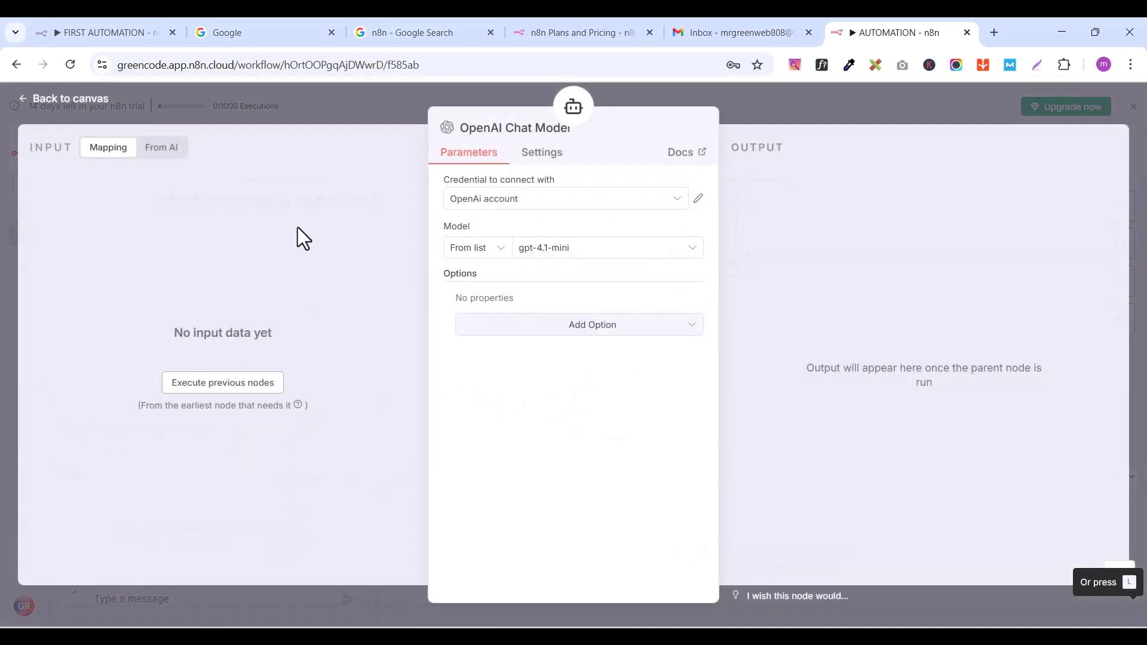
{"action": "left_click", "coordinate": [497, 127]}
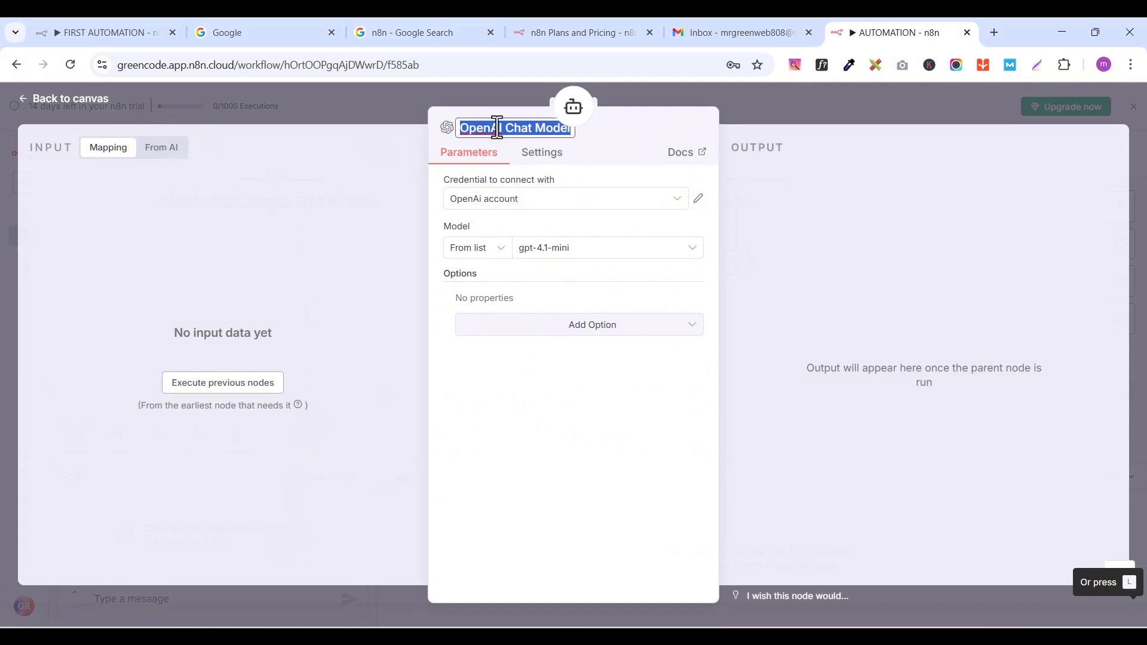
{"action": "key", "text": "BackSpace"}
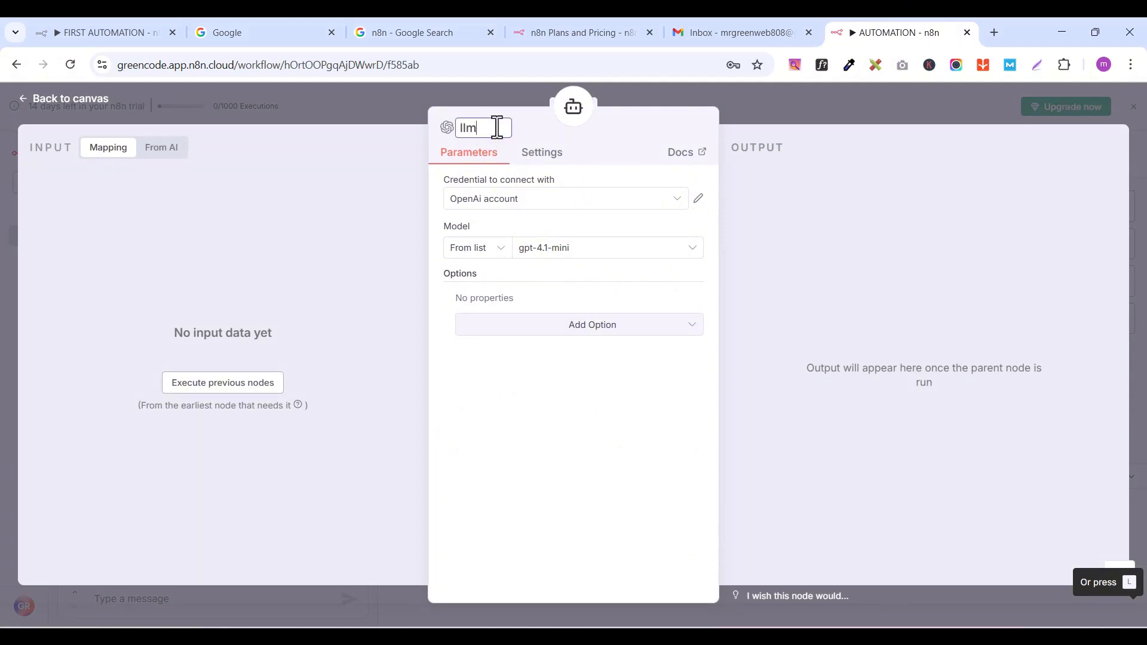
{"action": "type", "text": "llm"}
{"action": "key", "text": "ctrl+a"}
{"action": "type", "text": "l"}
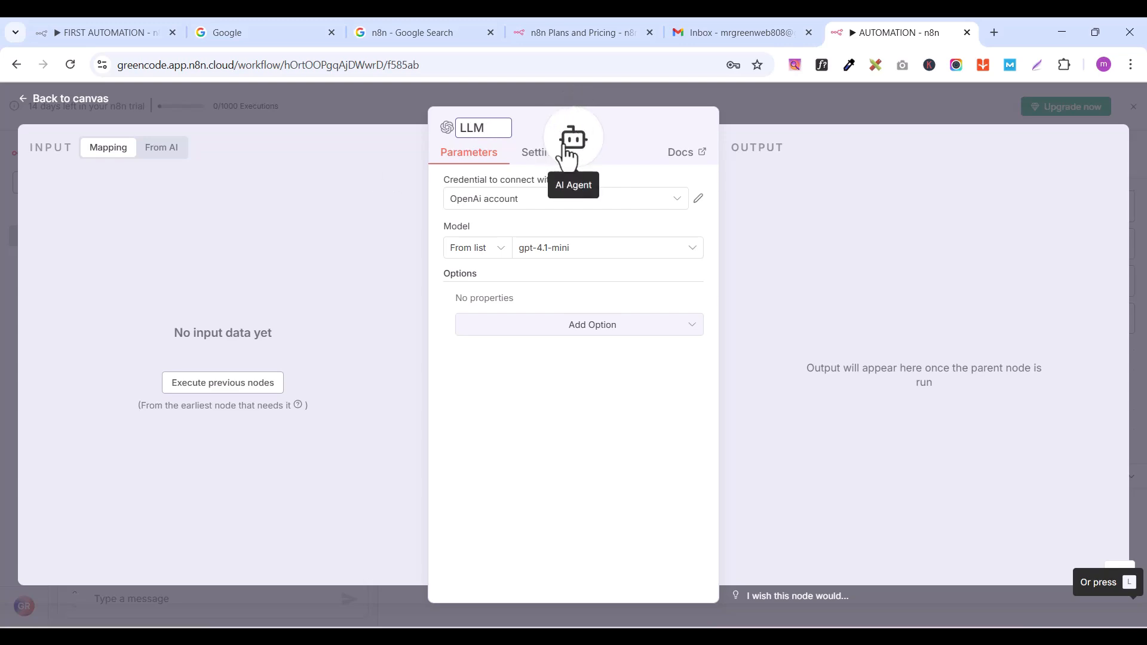
{"action": "left_click", "coordinate": [321, 212]}
{"action": "left_click", "coordinate": [28, 91]}
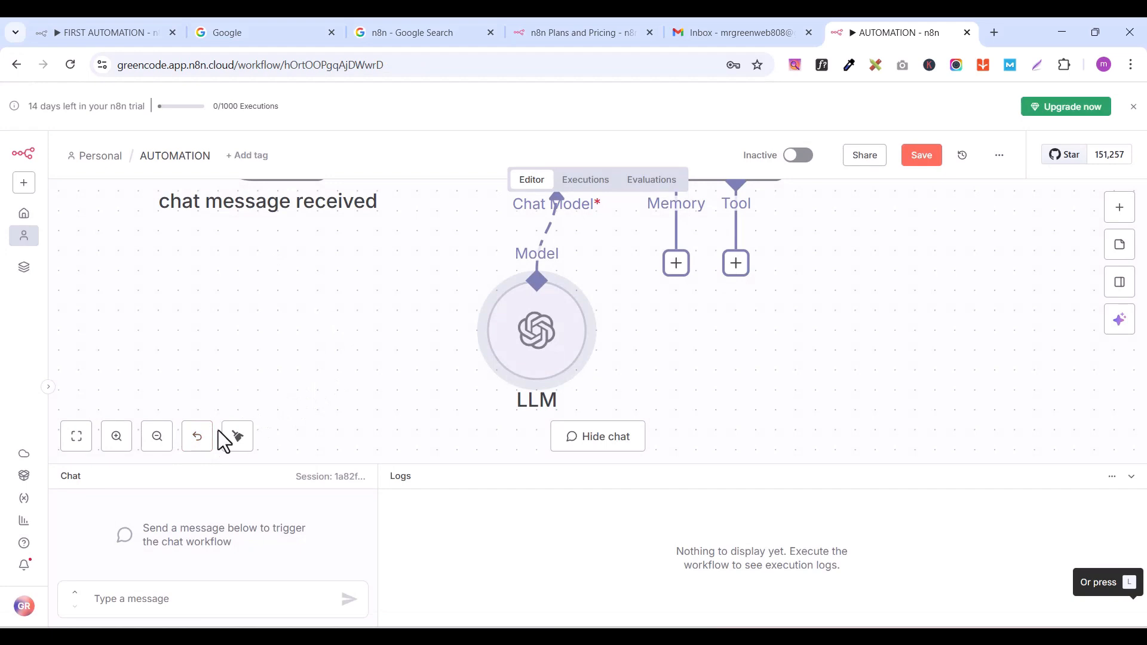
Tidy up the layout of the workflow's nodes on the canvas.
{"action": "left_click", "coordinate": [233, 439]}
{"action": "left_click", "coordinate": [159, 444]}
{"action": "left_click", "coordinate": [160, 445]}
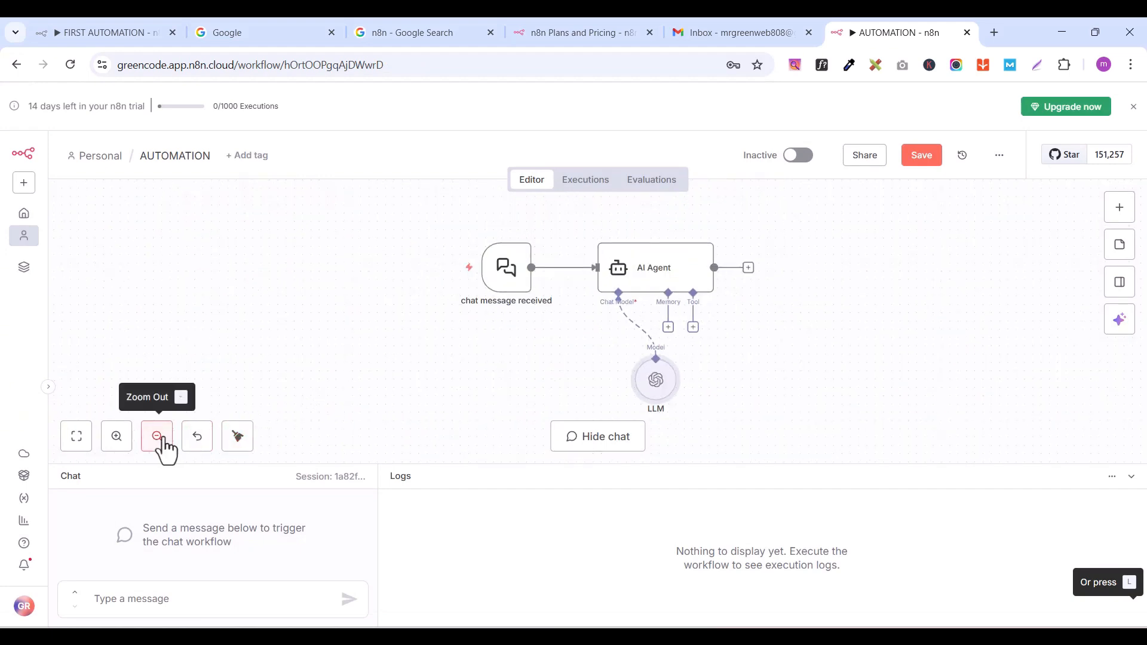
{"action": "left_click", "coordinate": [163, 442]}
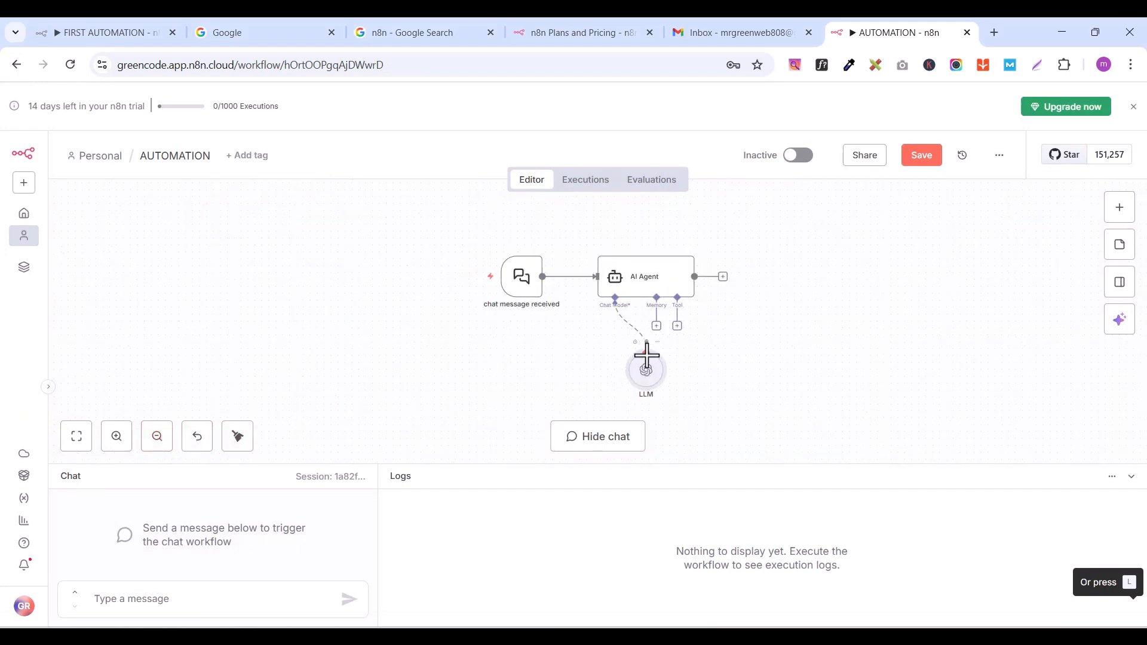
{"action": "left_click_drag", "start_coordinate": [568, 325], "coordinate": [442, 299]}
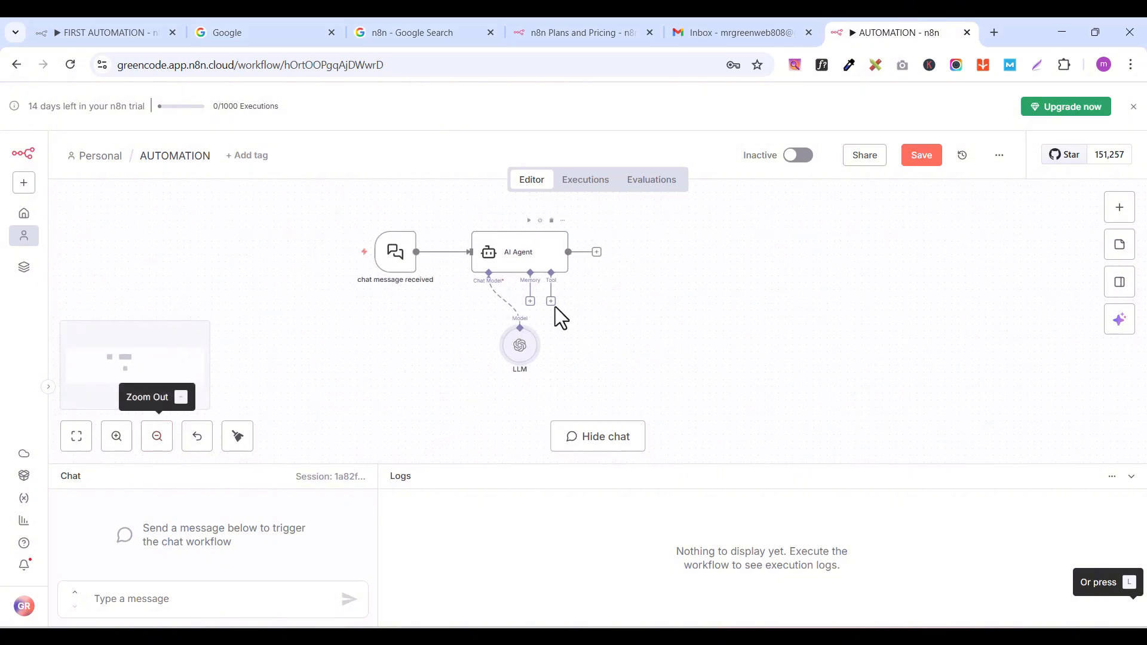
Send the agent a test chat message introducing the sender by name.
{"action": "left_click", "coordinate": [1133, 478]}
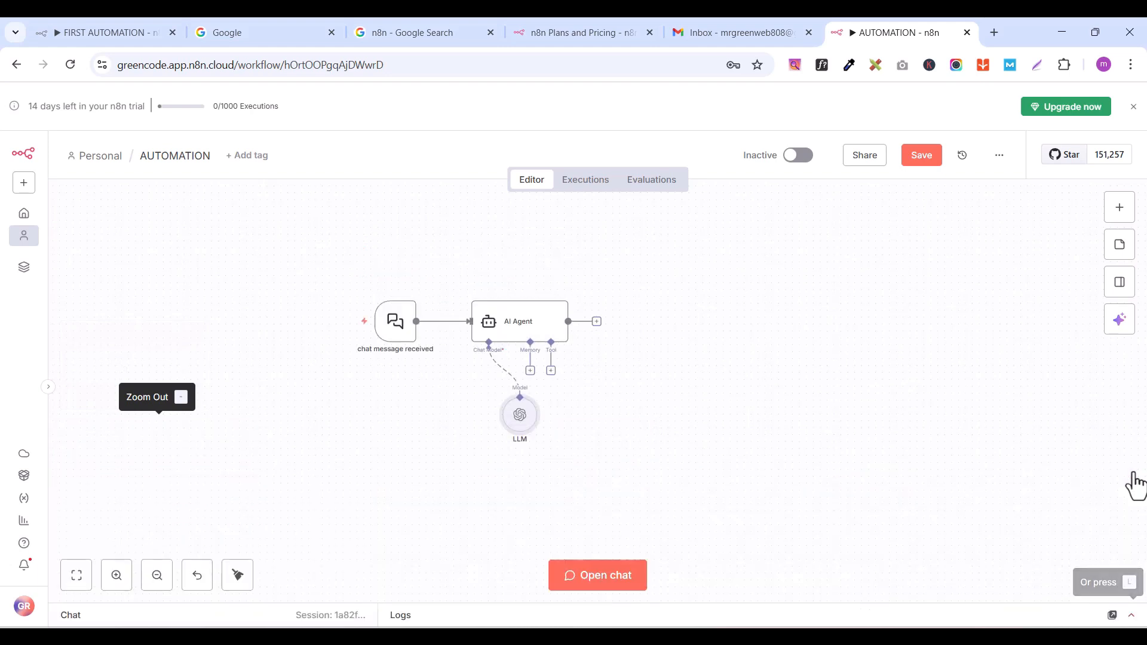
{"action": "left_click", "coordinate": [1133, 617]}
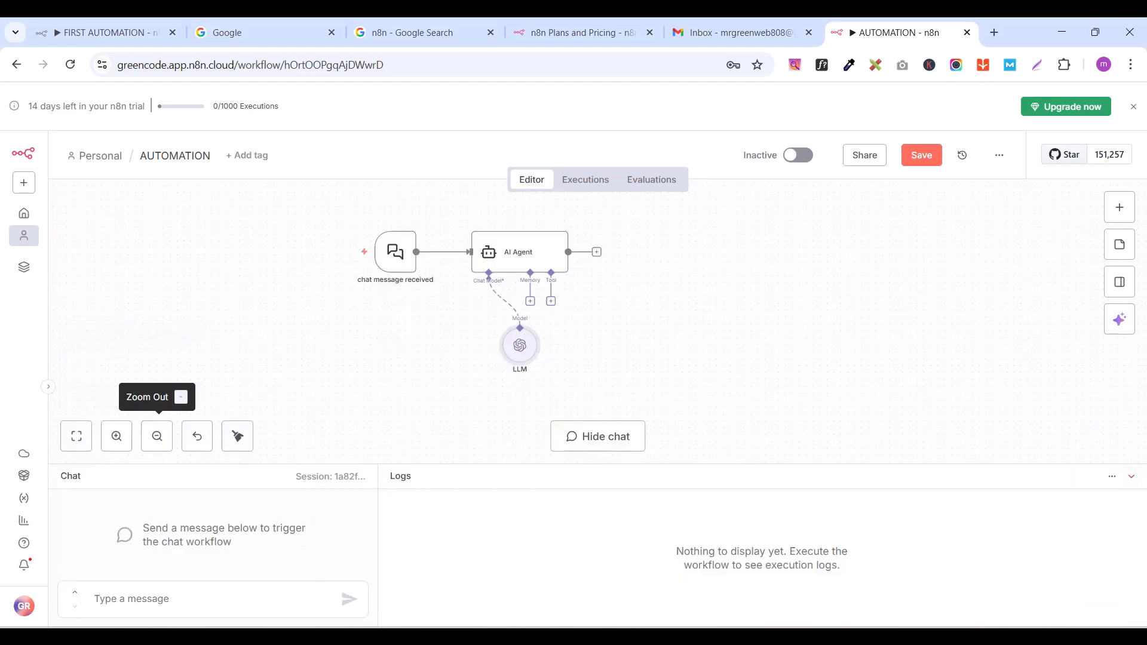
{"action": "left_click", "coordinate": [112, 599]}
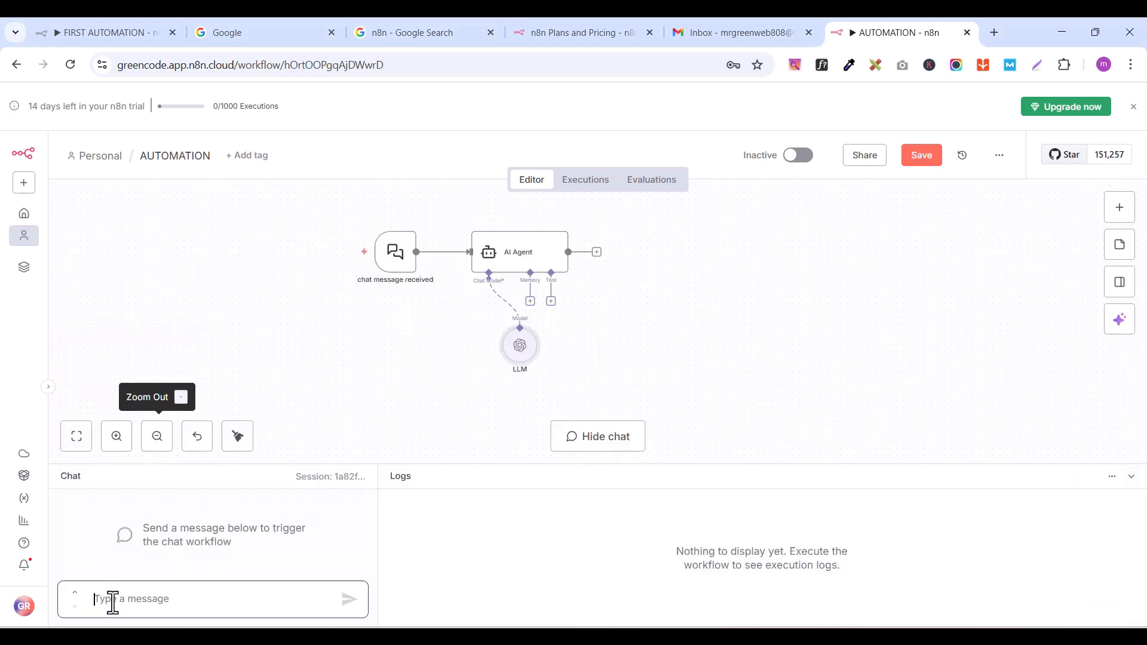
{"action": "type", "text": "my name is Mrgreen"}
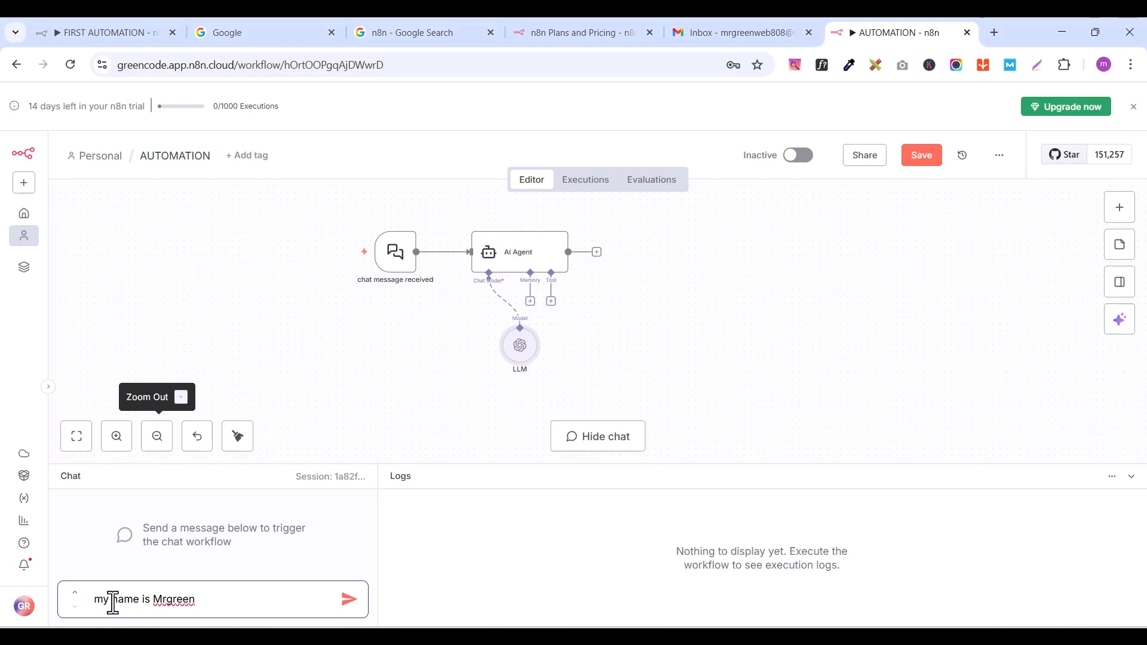
{"action": "key", "text": "Return"}
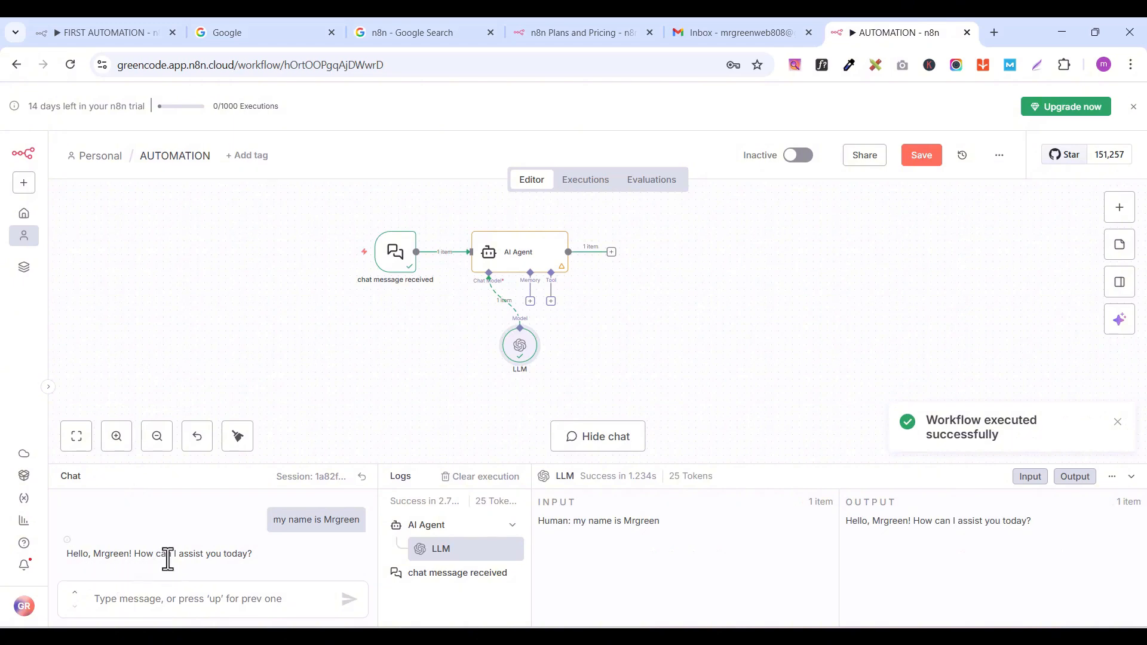
Test the agent's recall by sending "what is my name?" in the same chat.
{"action": "left_click", "coordinate": [216, 606]}
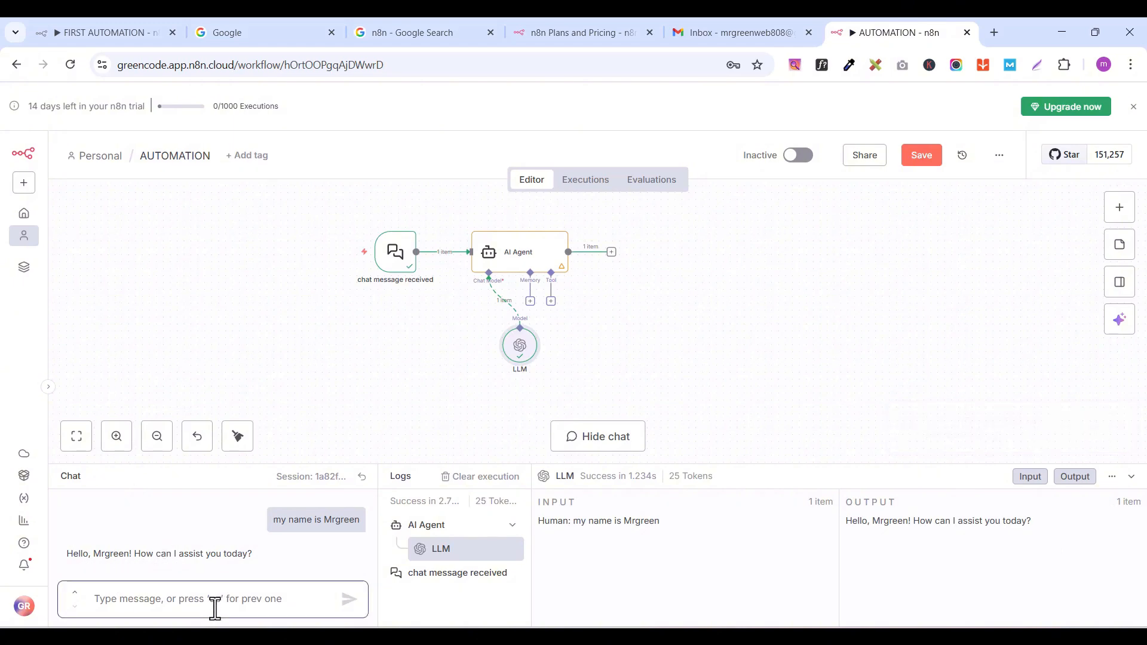
{"action": "type", "text": "what is my name?"}
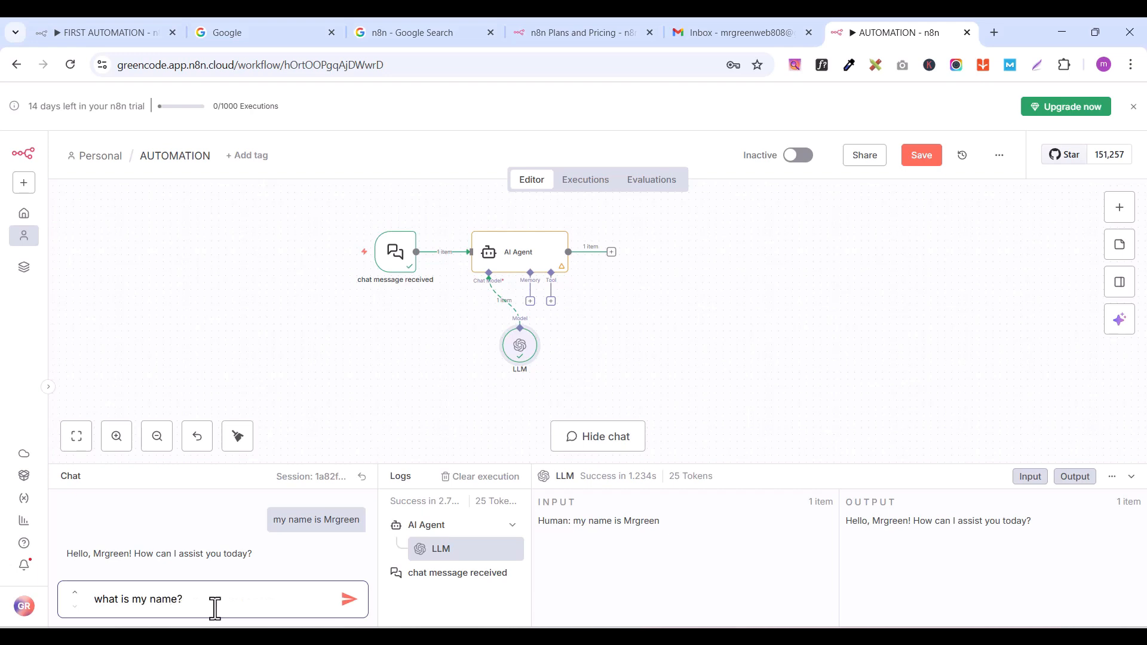
{"action": "key", "text": "Return"}
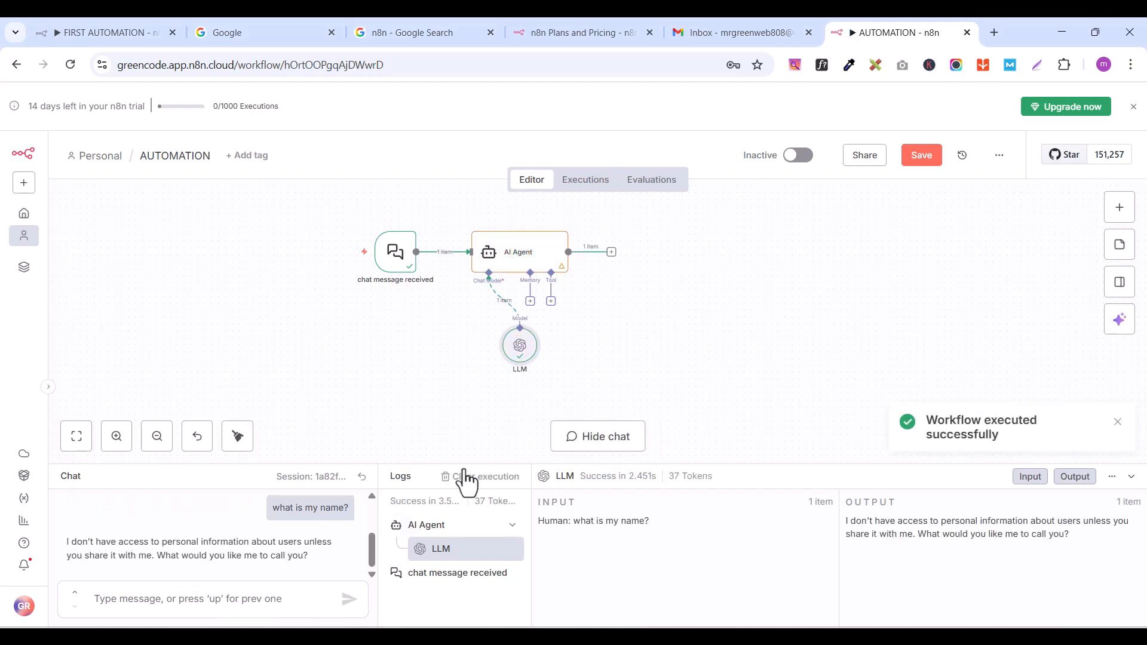
Move the LLM node just below and left of the AI Agent, and go back to the first chat message.
{"action": "left_click_drag", "start_coordinate": [518, 341], "coordinate": [444, 319]}
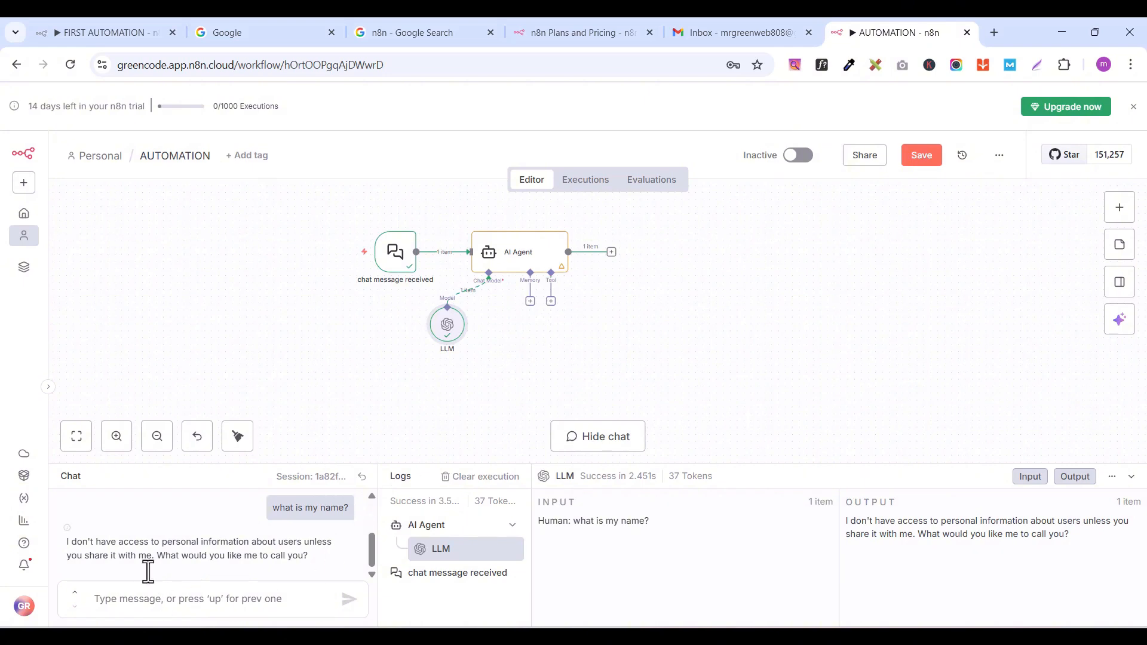
{"action": "left_click_drag", "start_coordinate": [374, 545], "coordinate": [375, 509]}
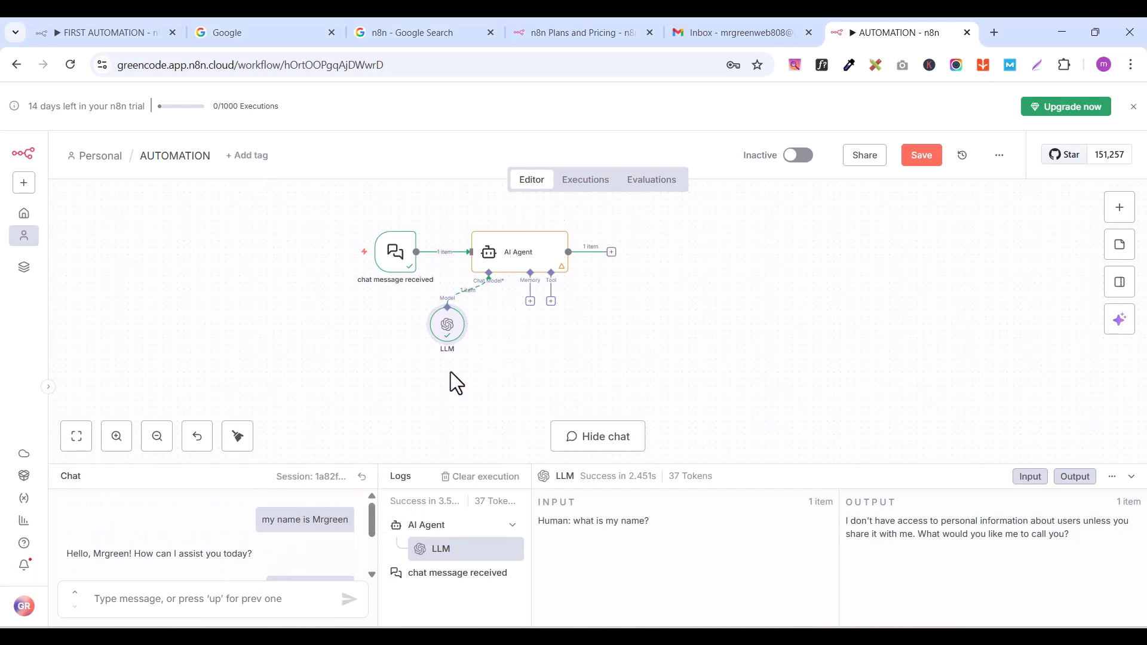
{"action": "left_click", "coordinate": [529, 302]}
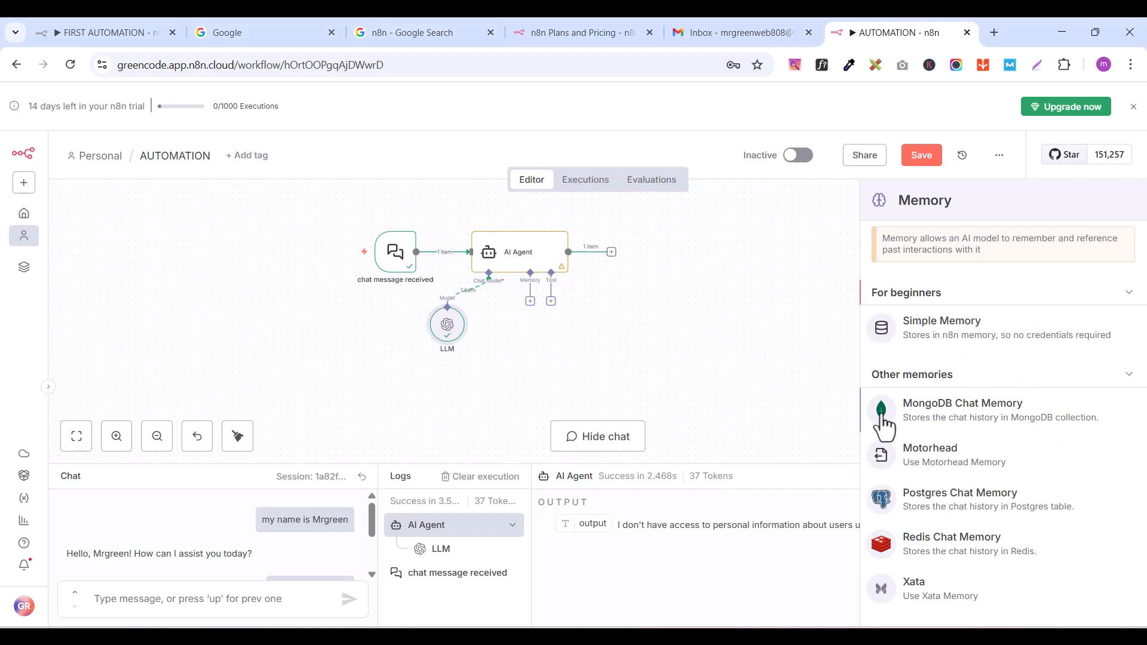
{"action": "left_click", "coordinate": [797, 286]}
{"action": "scroll", "coordinate": [797, 286], "scroll_direction": "up", "scroll_amount": 5}
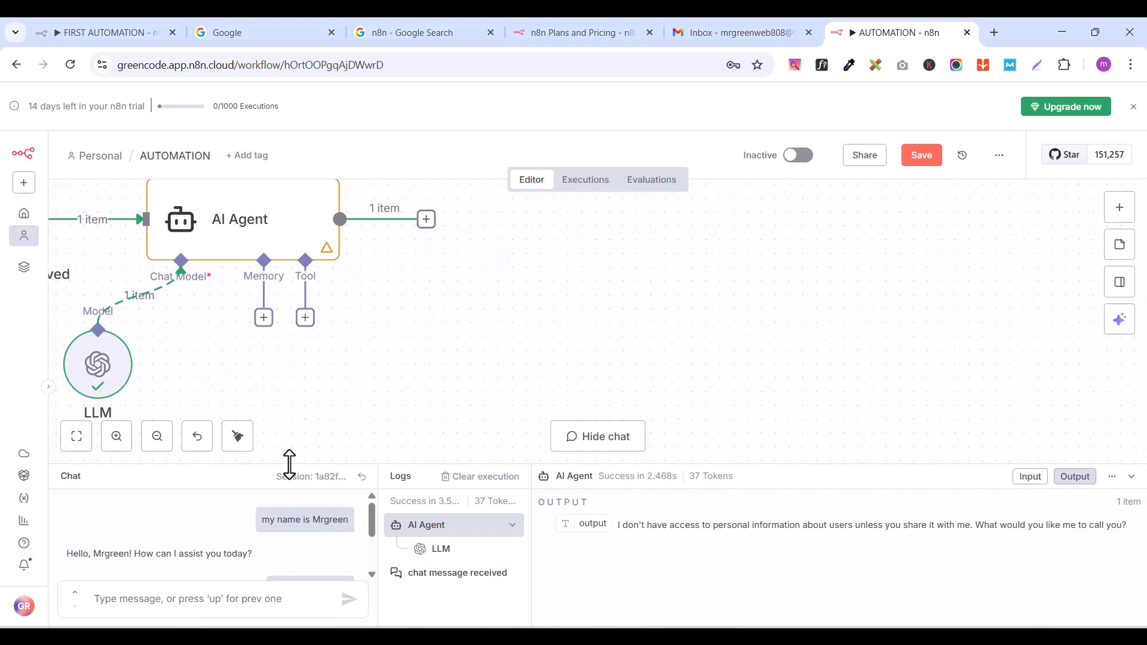
{"action": "left_click", "coordinate": [149, 448]}
{"action": "left_click", "coordinate": [153, 447]}
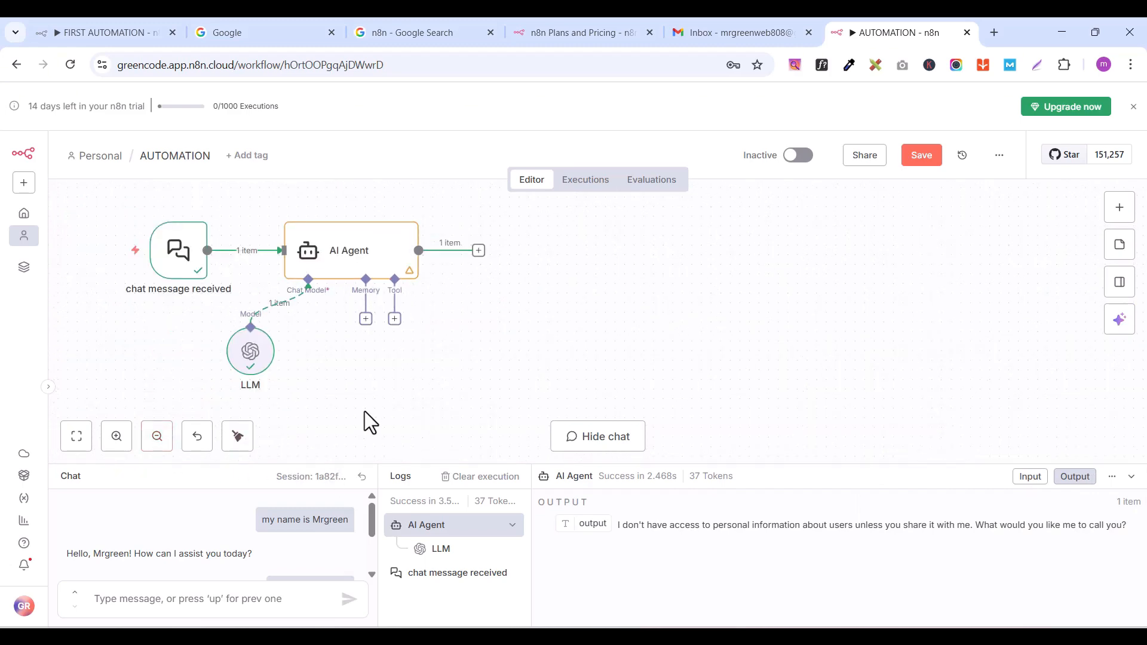
{"action": "left_click_drag", "start_coordinate": [373, 390], "coordinate": [476, 379]}
{"action": "left_click", "coordinate": [1121, 209]}
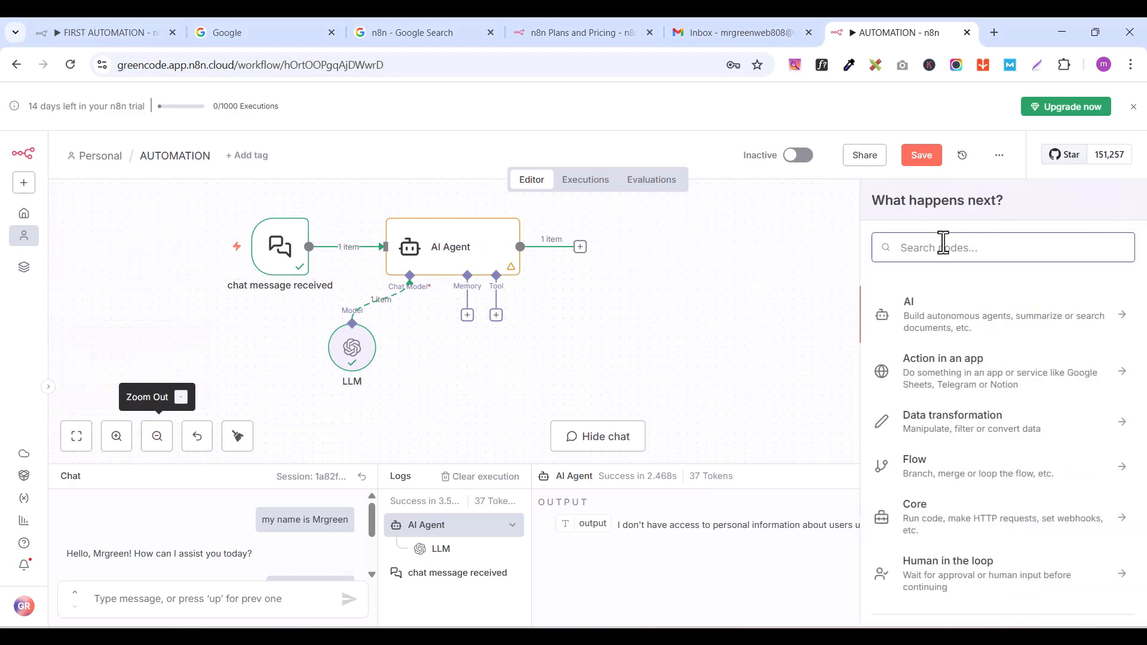
{"action": "type", "text": "simpl"}
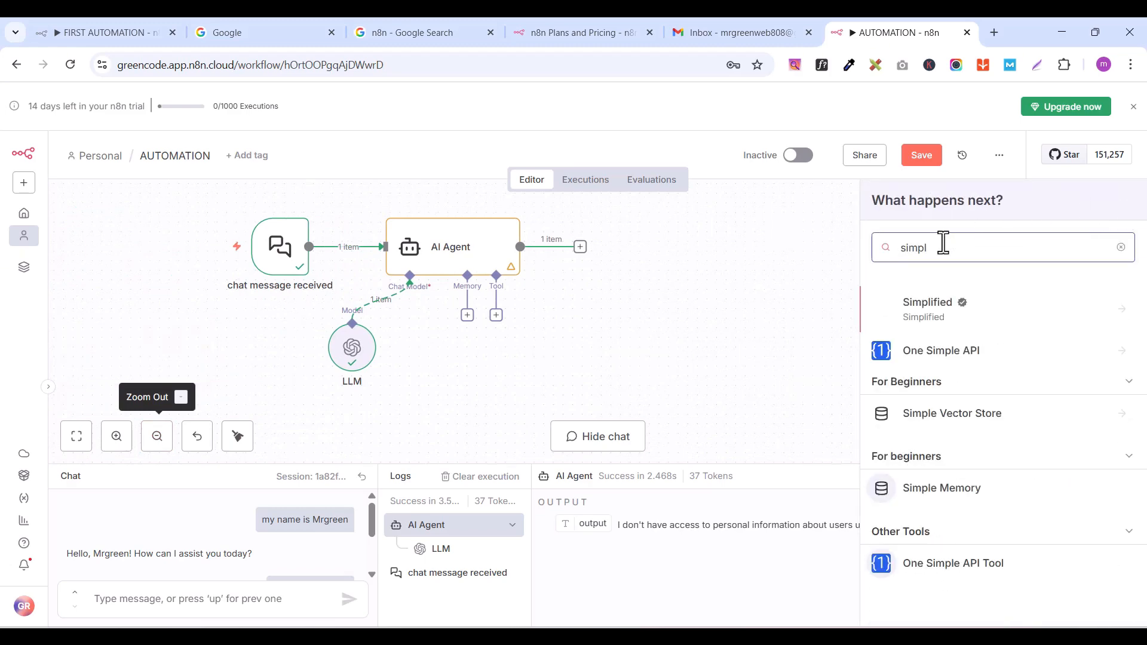
{"action": "left_click", "coordinate": [469, 318]}
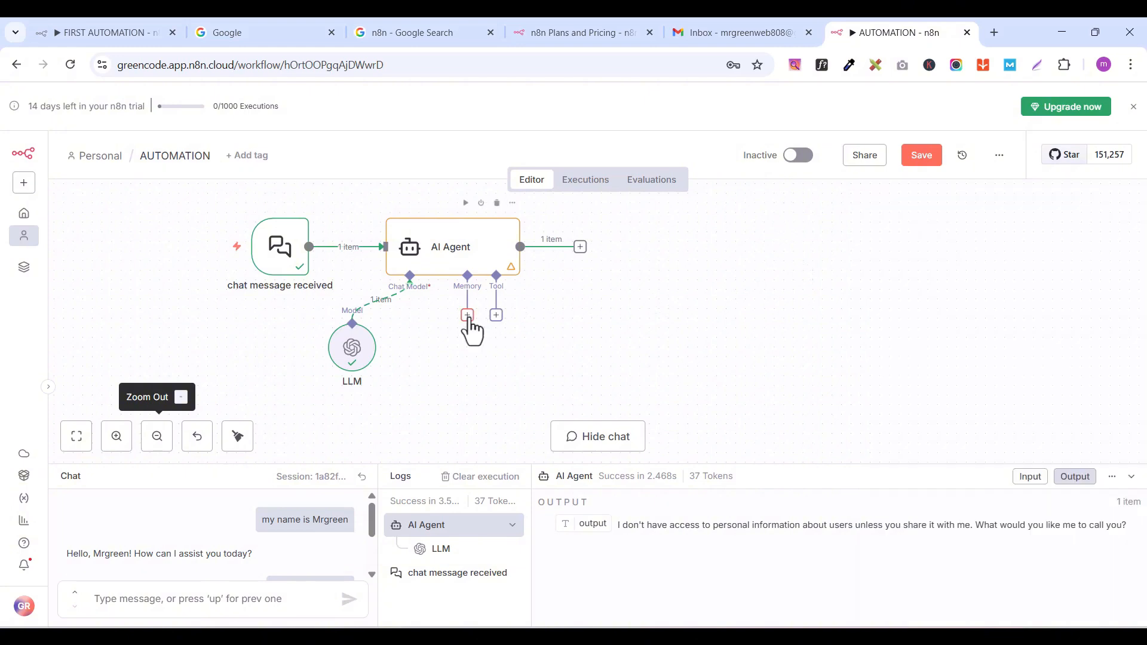
Attach a Simple Memory node with its default settings to the AI Agent's memory connection and place it beside the LLM node.
{"action": "left_click", "coordinate": [468, 316]}
{"action": "left_click", "coordinate": [968, 336]}
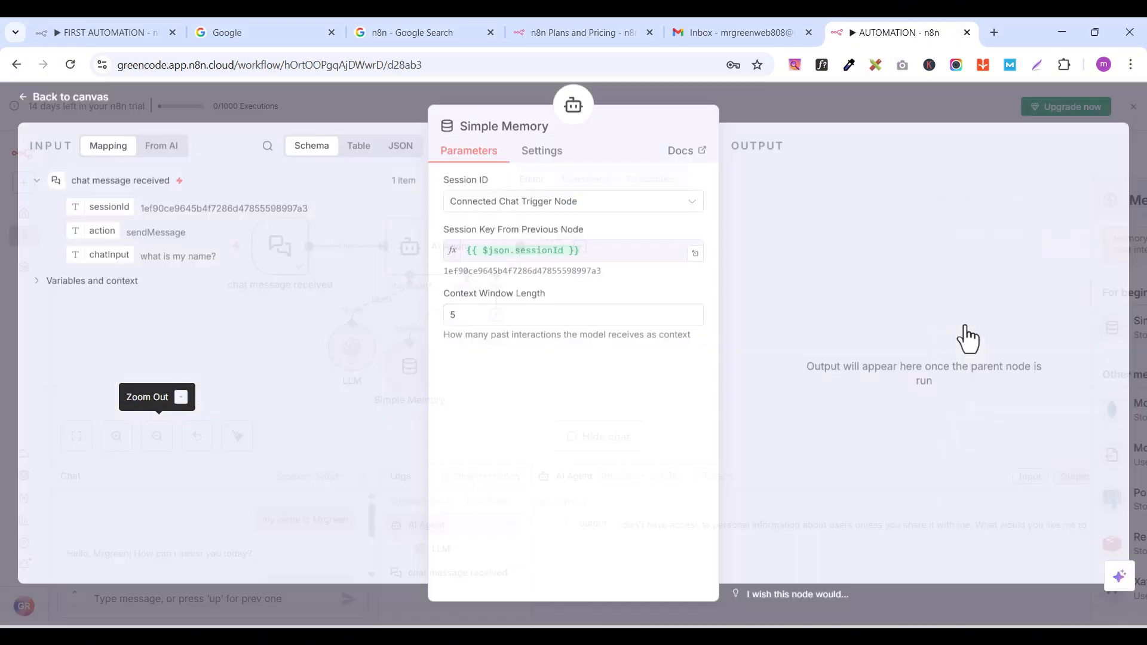
{"action": "left_click", "coordinate": [48, 101]}
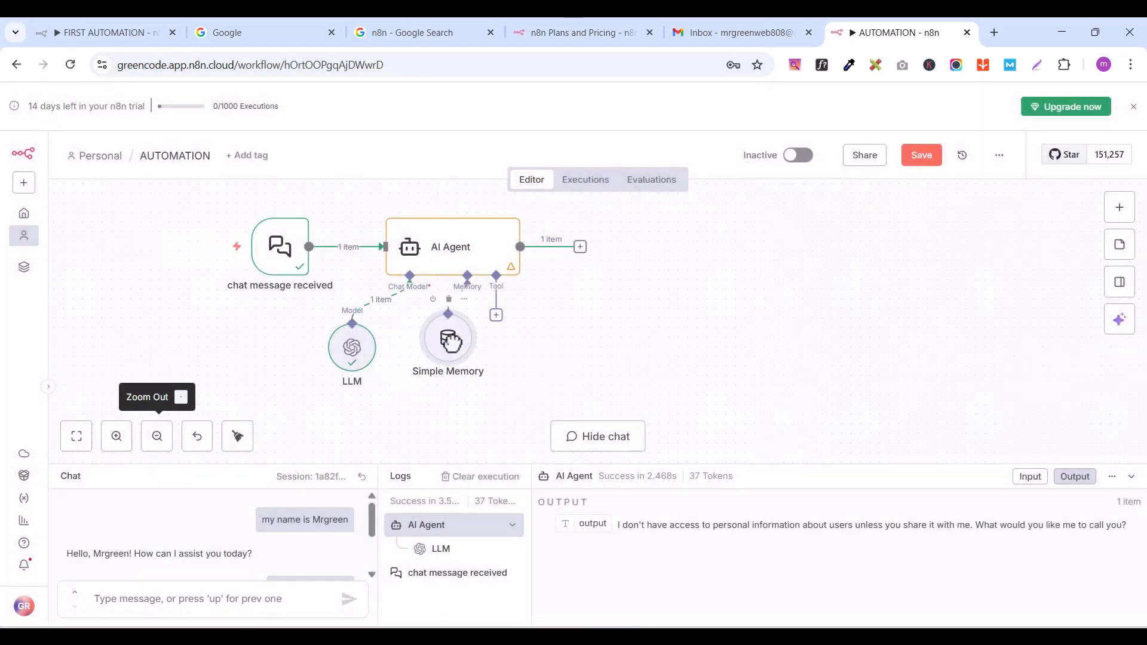
Reset the chat session and send the agent a new message introducing the sender by name.
{"action": "scroll", "coordinate": [351, 550], "scroll_direction": "down", "scroll_amount": 2}
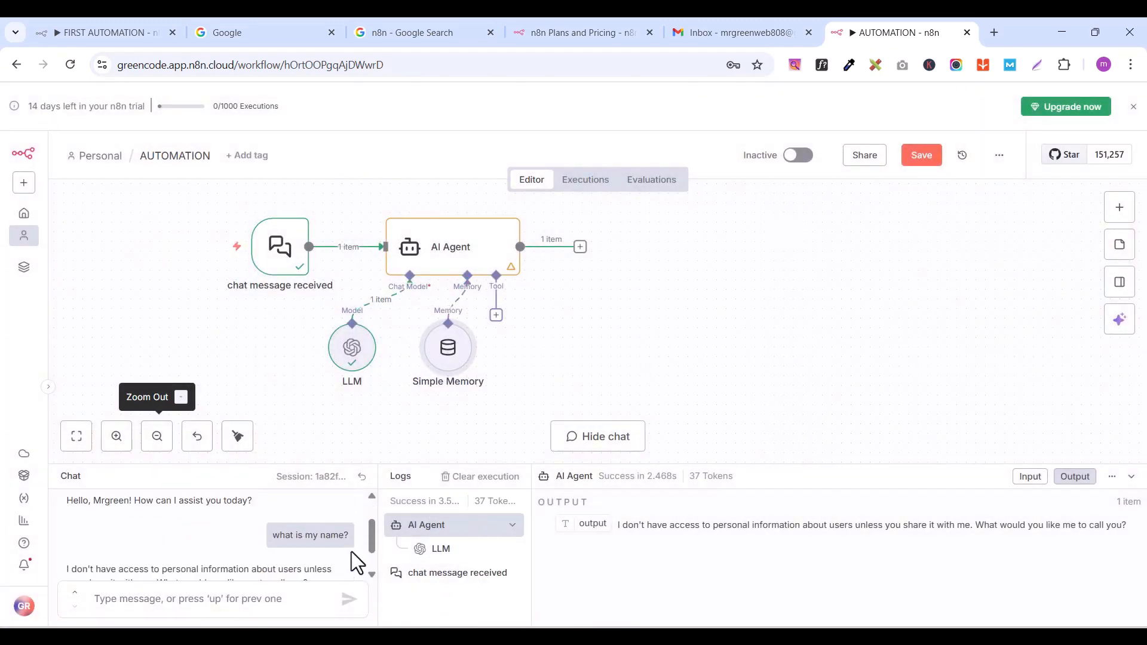
{"action": "scroll", "coordinate": [351, 561], "scroll_direction": "up", "scroll_amount": 2}
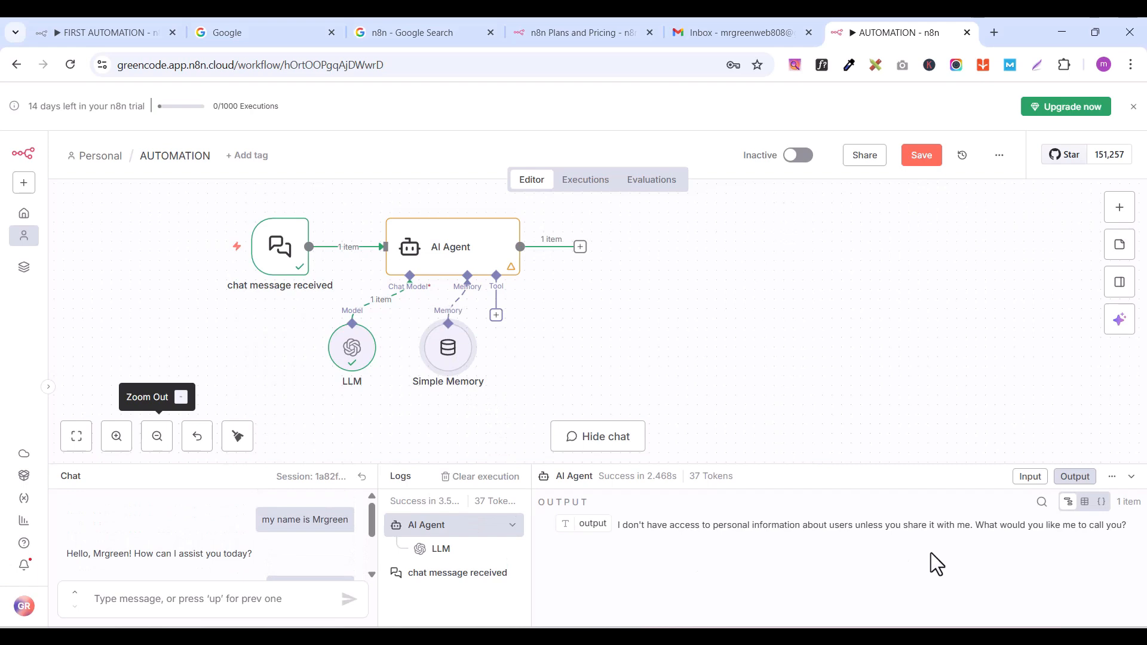
{"action": "left_click", "coordinate": [362, 477]}
{"action": "left_click", "coordinate": [223, 599]}
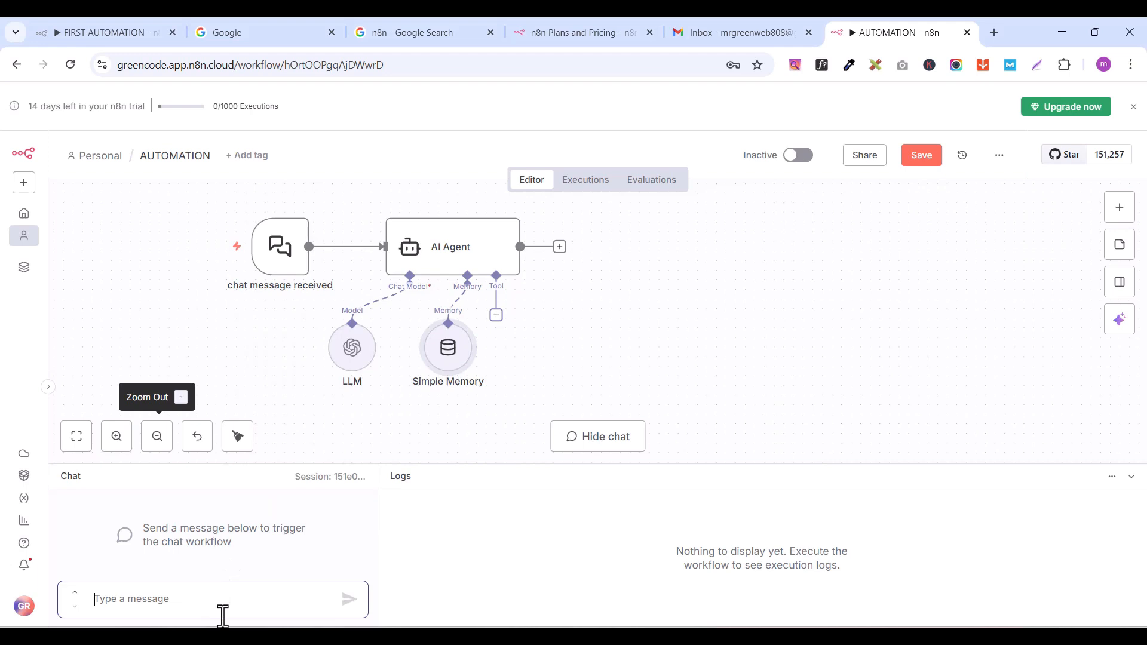
{"action": "type", "text": "M"}
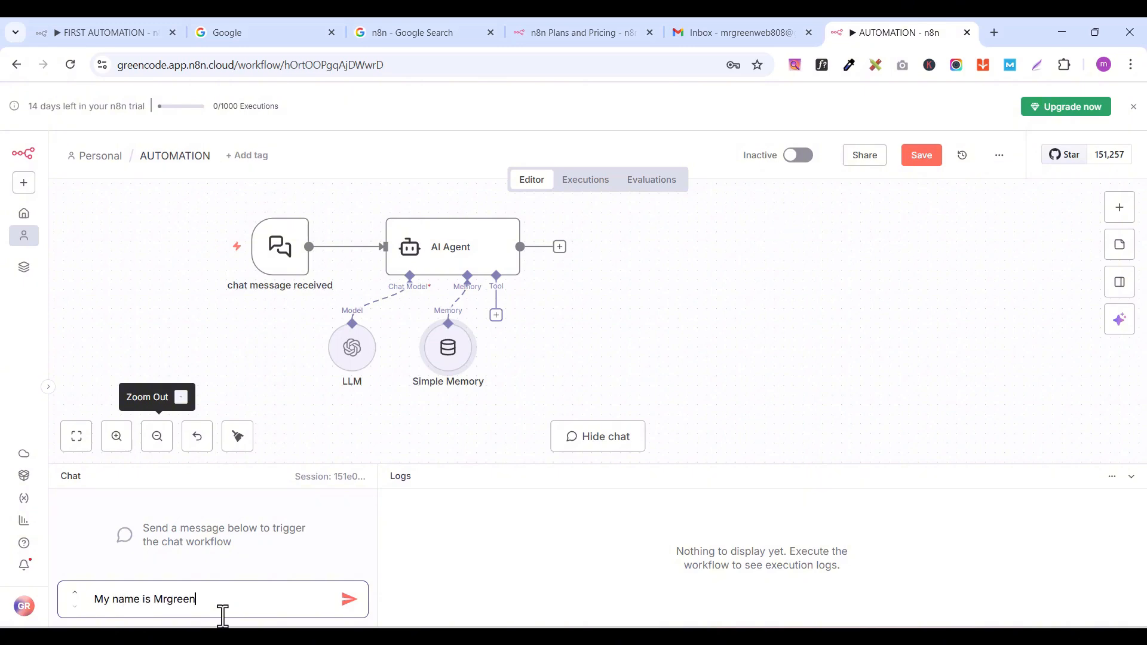
{"action": "type", "text": "y name is Mrgreen"}
{"action": "key", "text": "Return"}
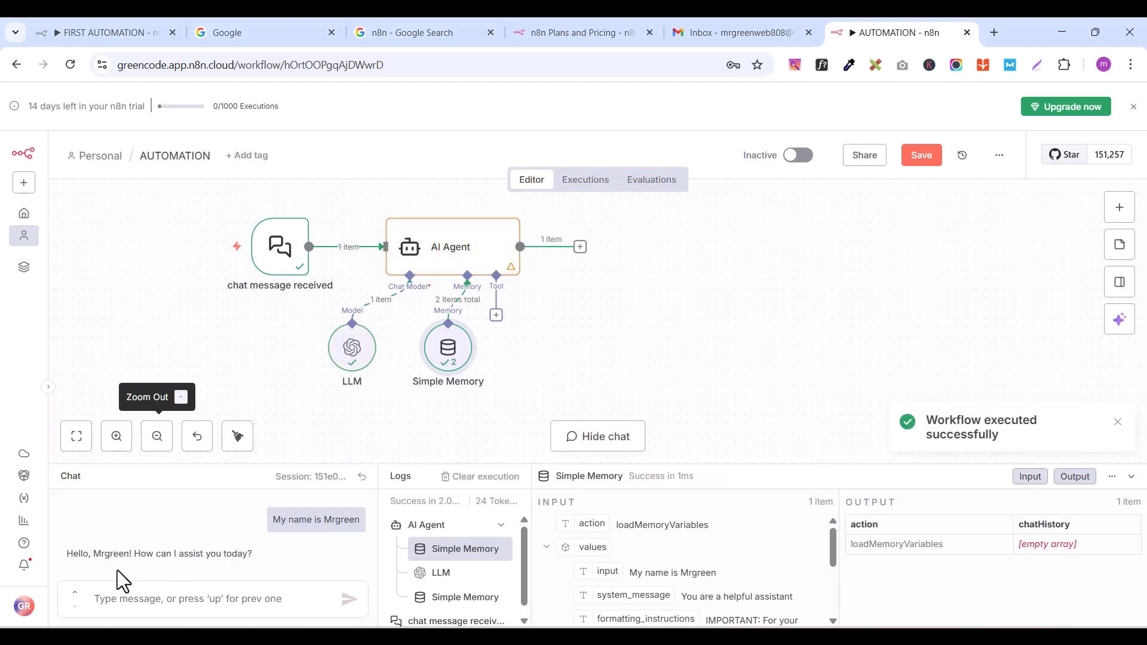
Ask the agent "what is my name?" in the same chat session and review its reply and the execution logs.
{"action": "left_click", "coordinate": [142, 606]}
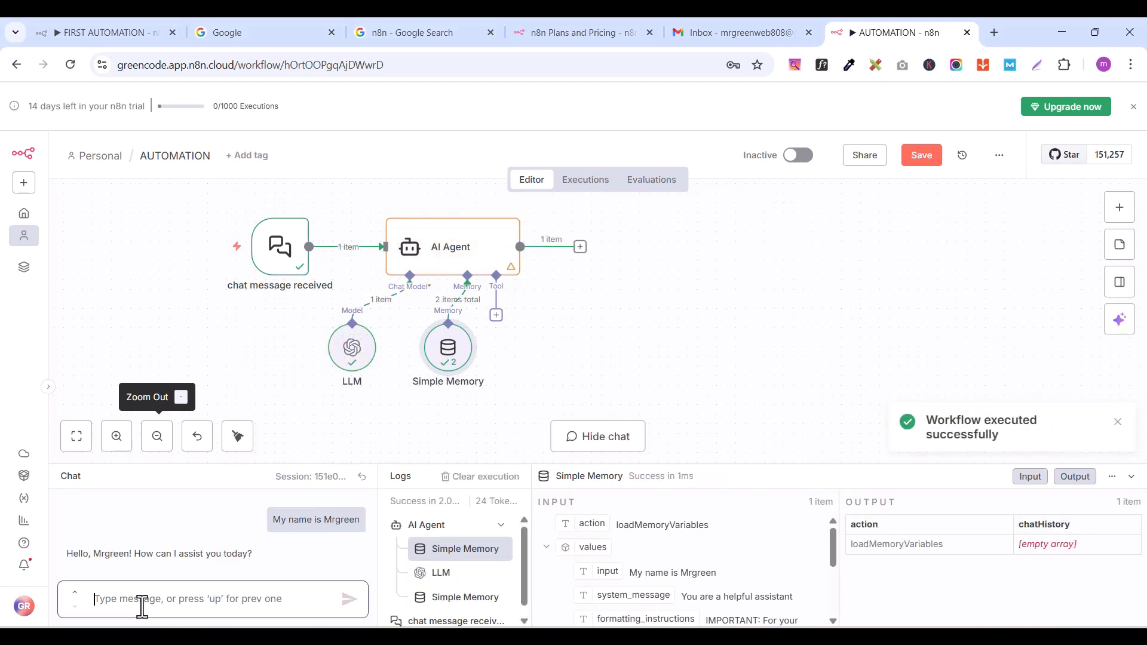
{"action": "type", "text": "what is m"}
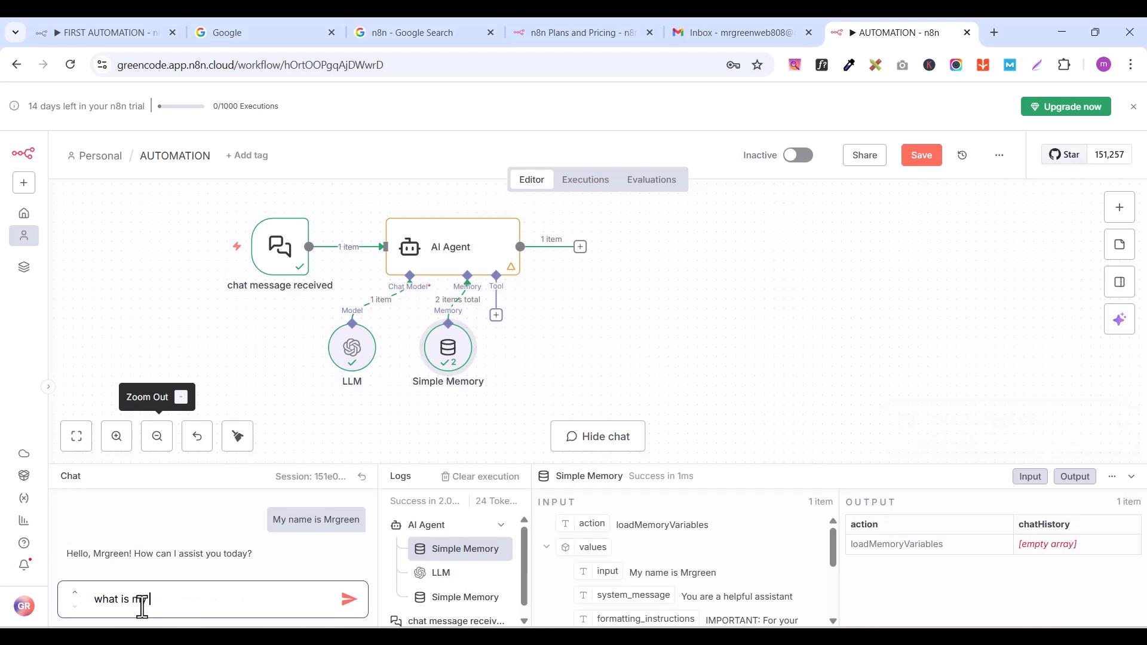
{"action": "type", "text": "y name?"}
{"action": "key", "text": "Return"}
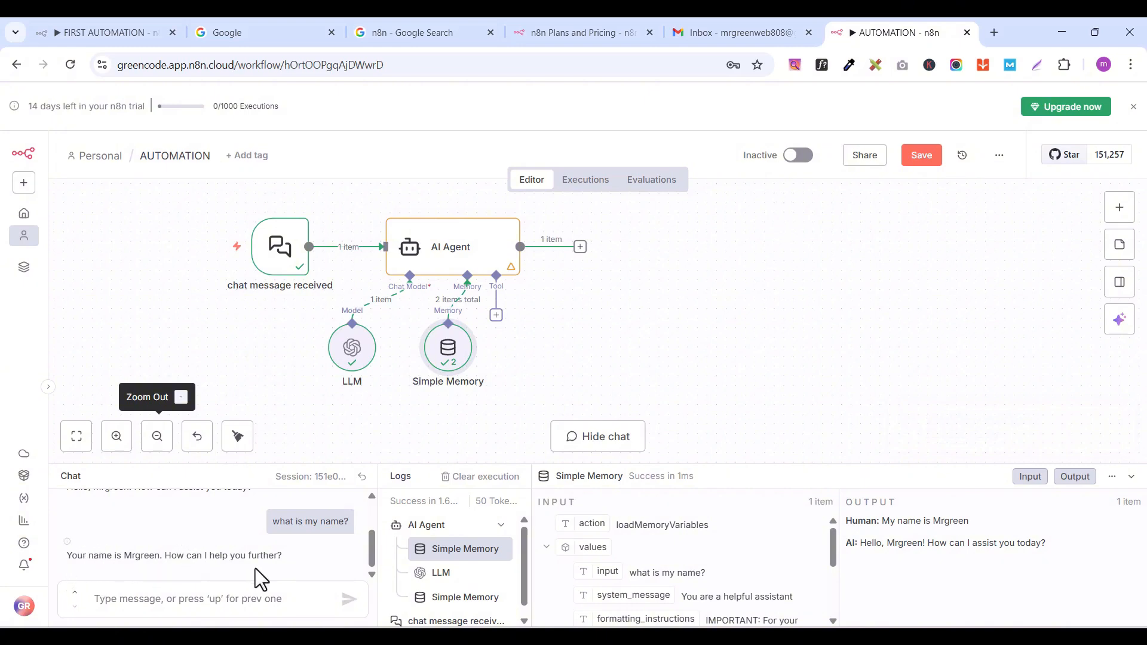
{"action": "left_click_drag", "start_coordinate": [368, 547], "coordinate": [369, 528]}
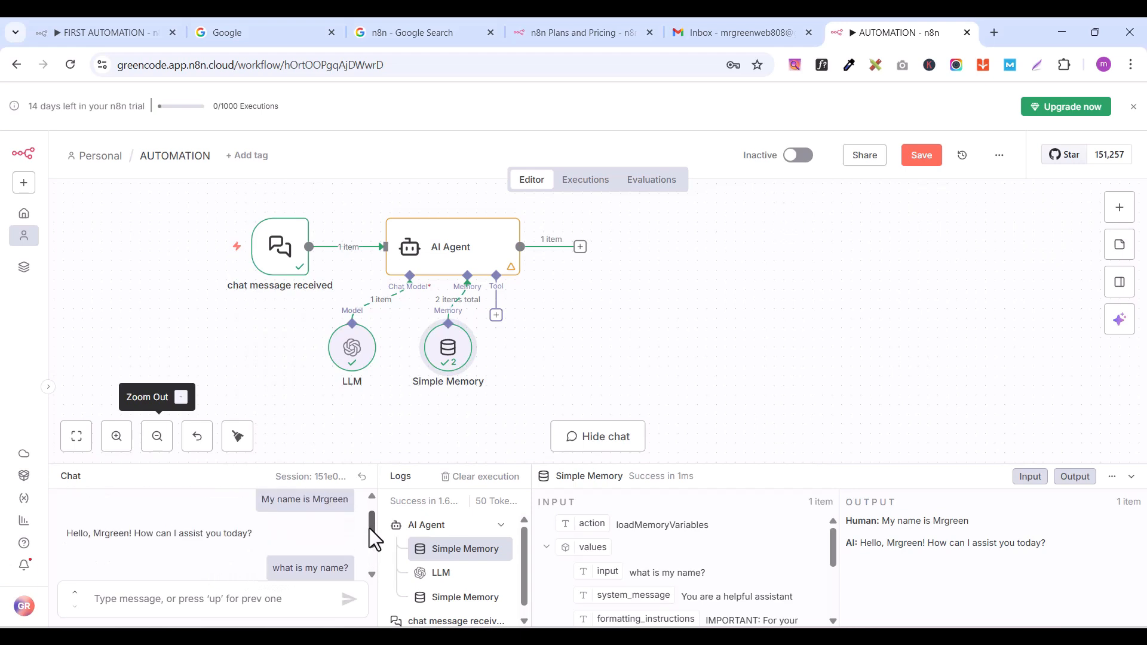
{"action": "mouse_move", "coordinate": [525, 548]}
{"action": "left_mouse_down"}
{"action": "mouse_move", "coordinate": [525, 572]}
{"action": "mouse_move", "coordinate": [523, 537]}
{"action": "left_mouse_up"}
Attach a Gmail Tool to the AI Agent's tool connection, keeping its resource as Message and its operation as Send.
{"action": "left_click", "coordinate": [496, 316]}
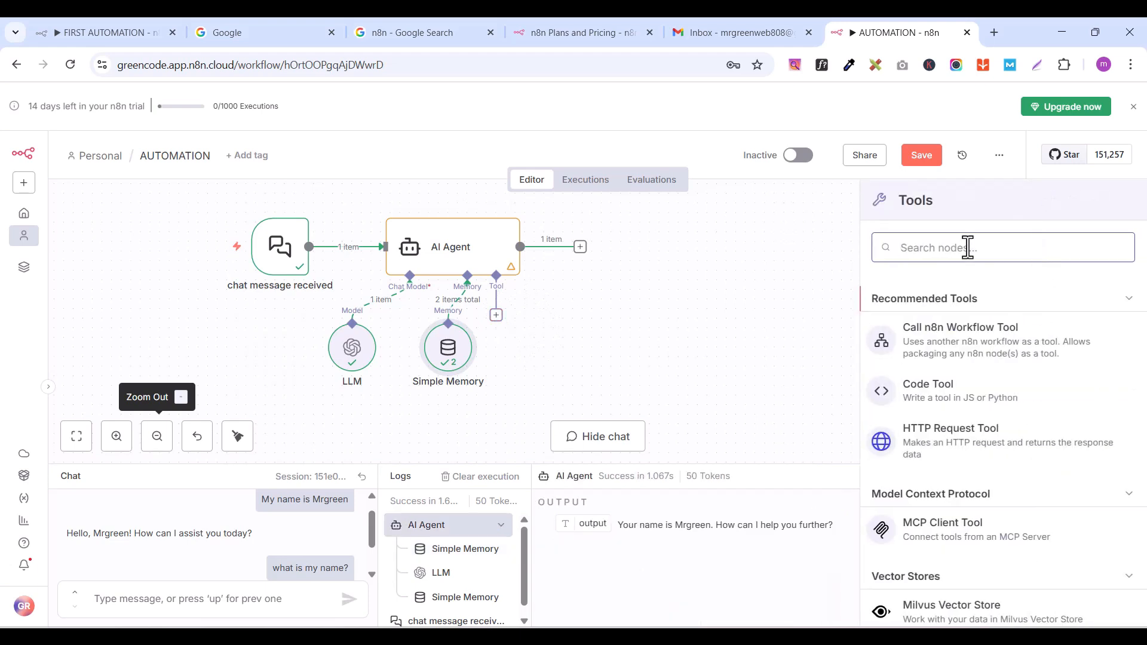
{"action": "type", "text": "gmail"}
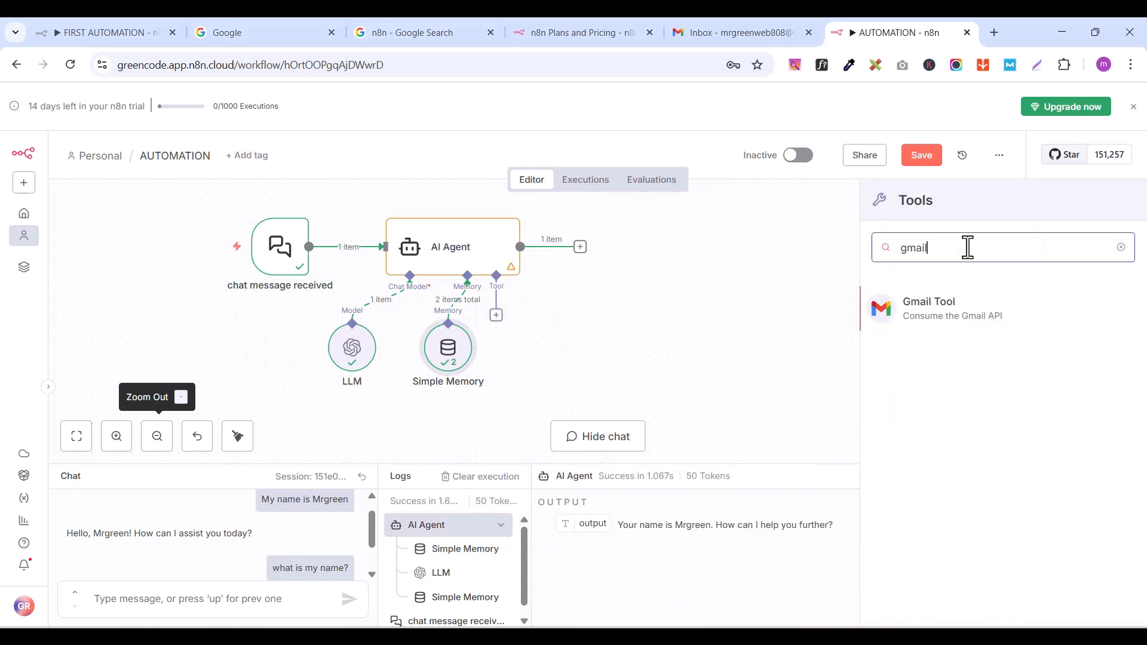
{"action": "left_click", "coordinate": [945, 315]}
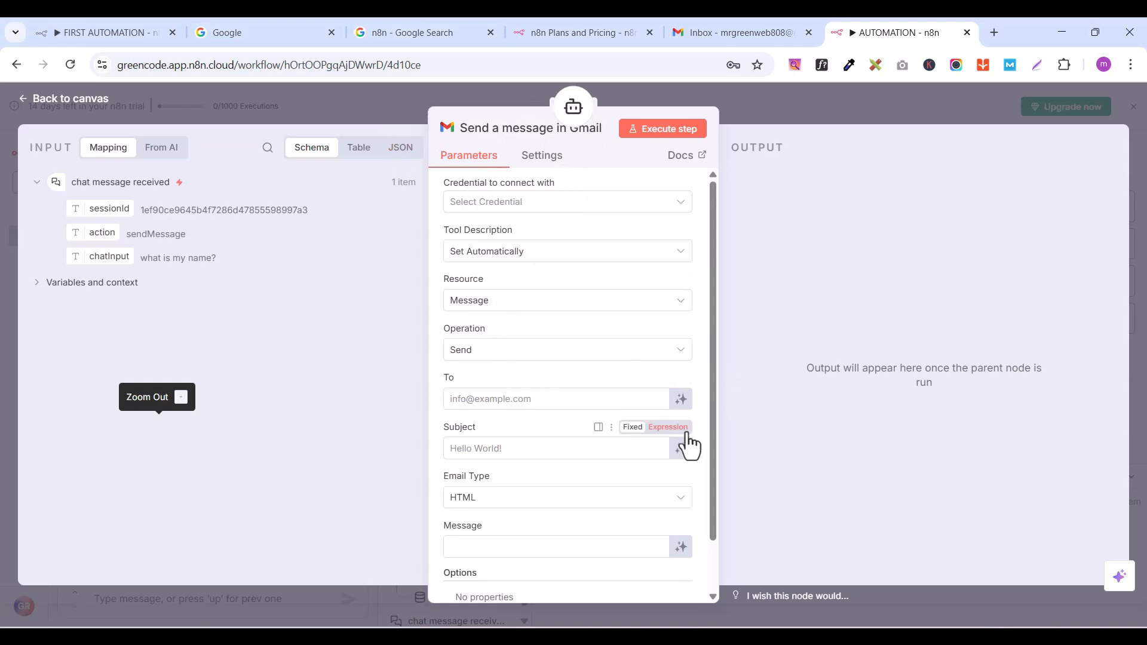
{"action": "left_click", "coordinate": [56, 100]}
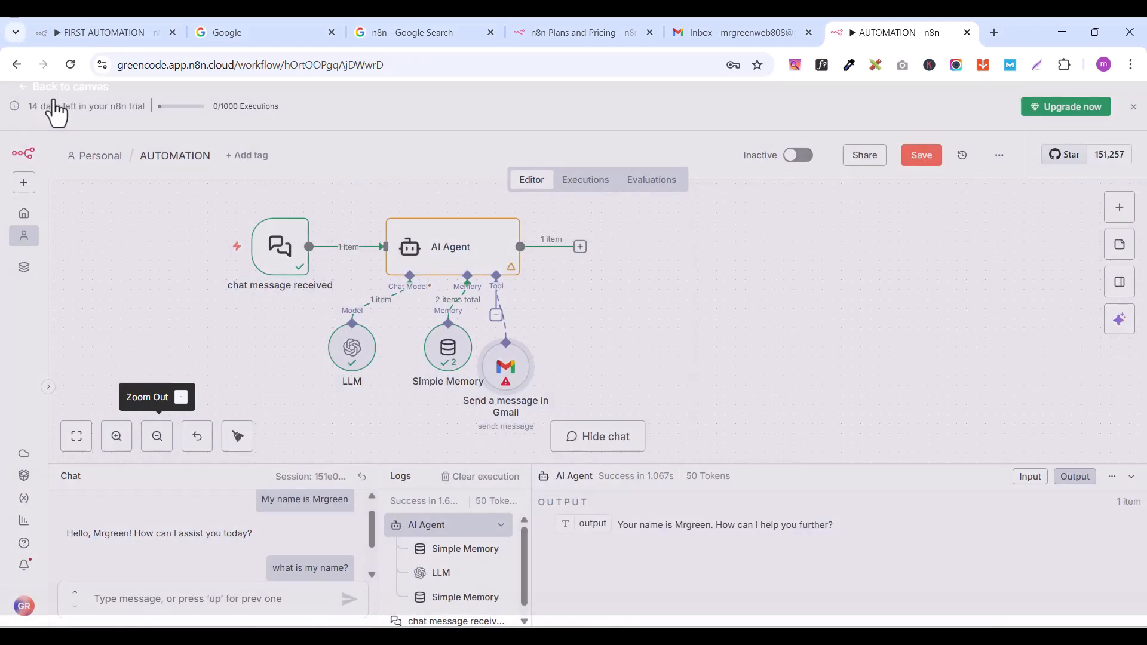
Arrange the Gmail node beside Simple Memory with the LLM node slightly farther left, and reset the chat session.
{"action": "left_click_drag", "start_coordinate": [565, 334], "coordinate": [547, 337]}
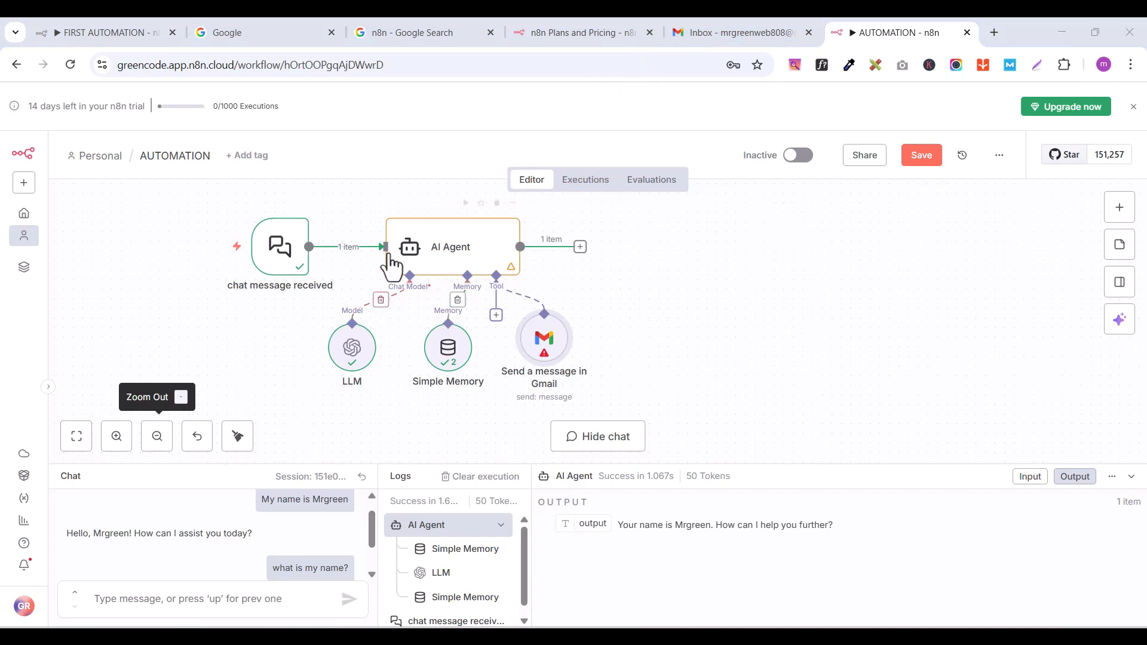
{"action": "left_click", "coordinate": [353, 356]}
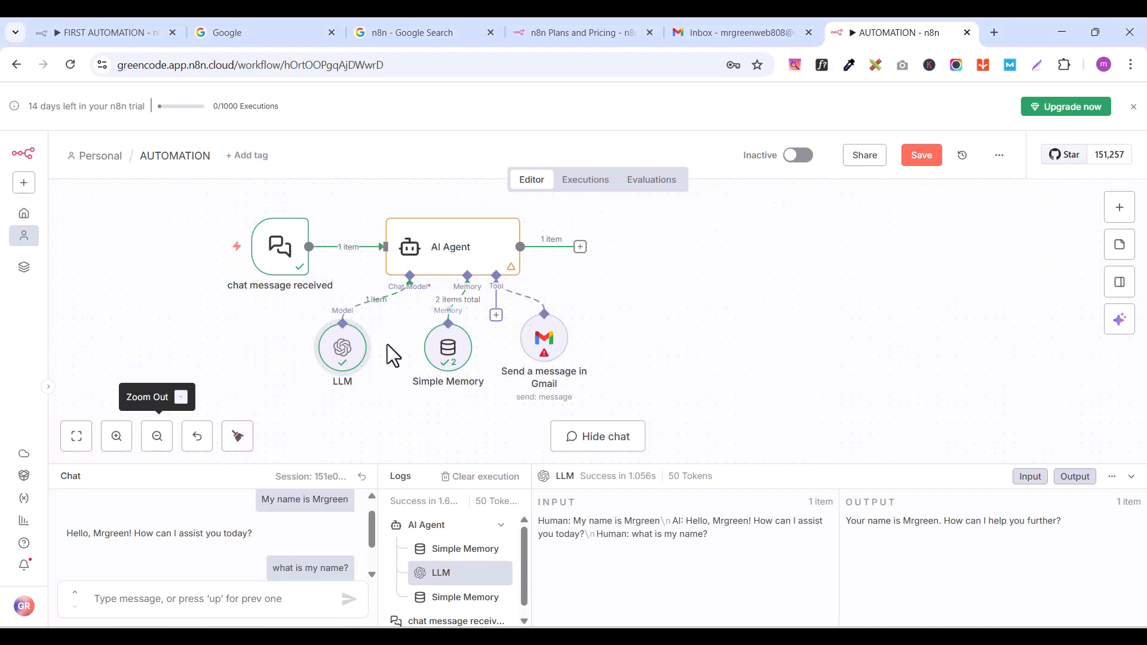
{"action": "left_click", "coordinate": [362, 477]}
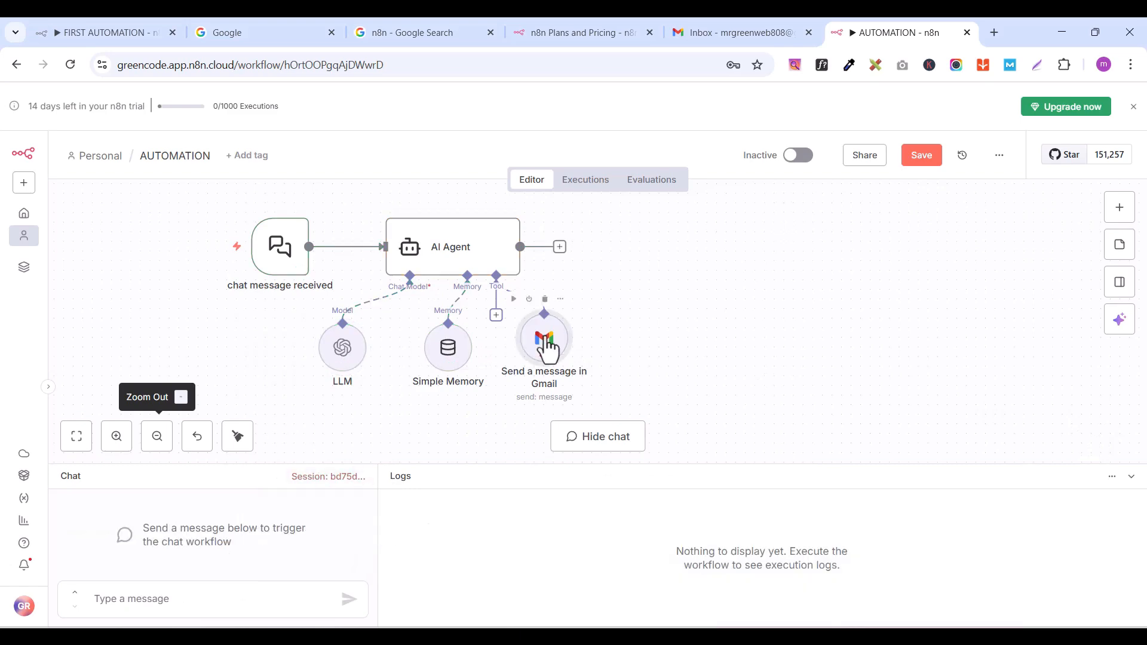
Create a new OAuth2 credential for the Gmail node and start signing in with Google.
{"action": "double_click", "coordinate": [545, 341]}
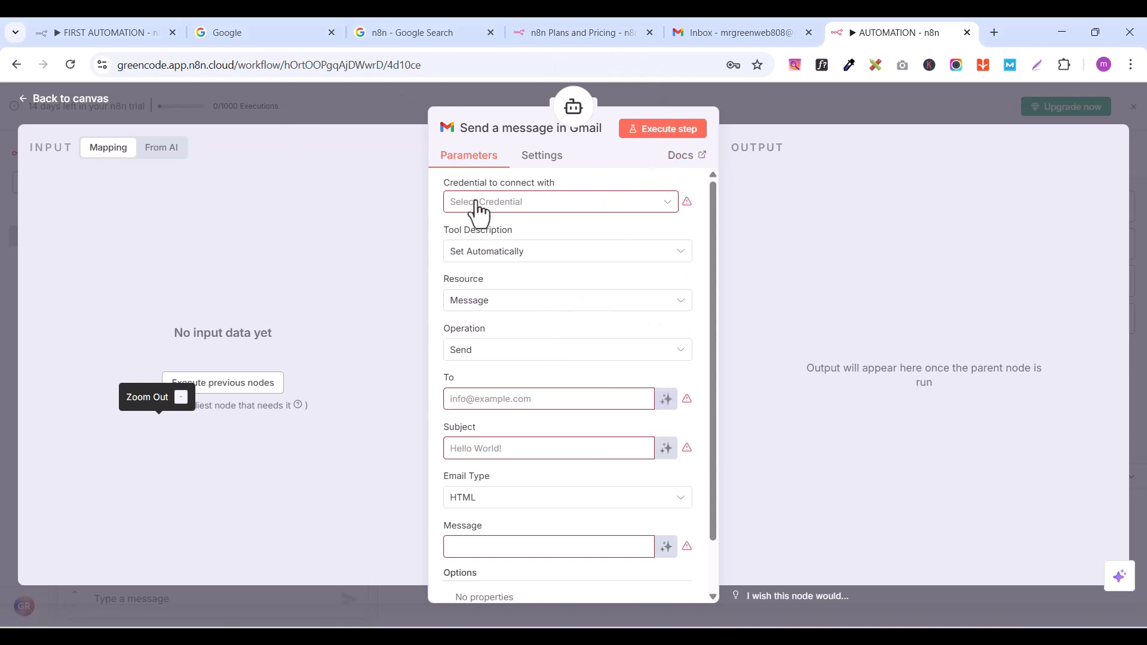
{"action": "left_click", "coordinate": [522, 207]}
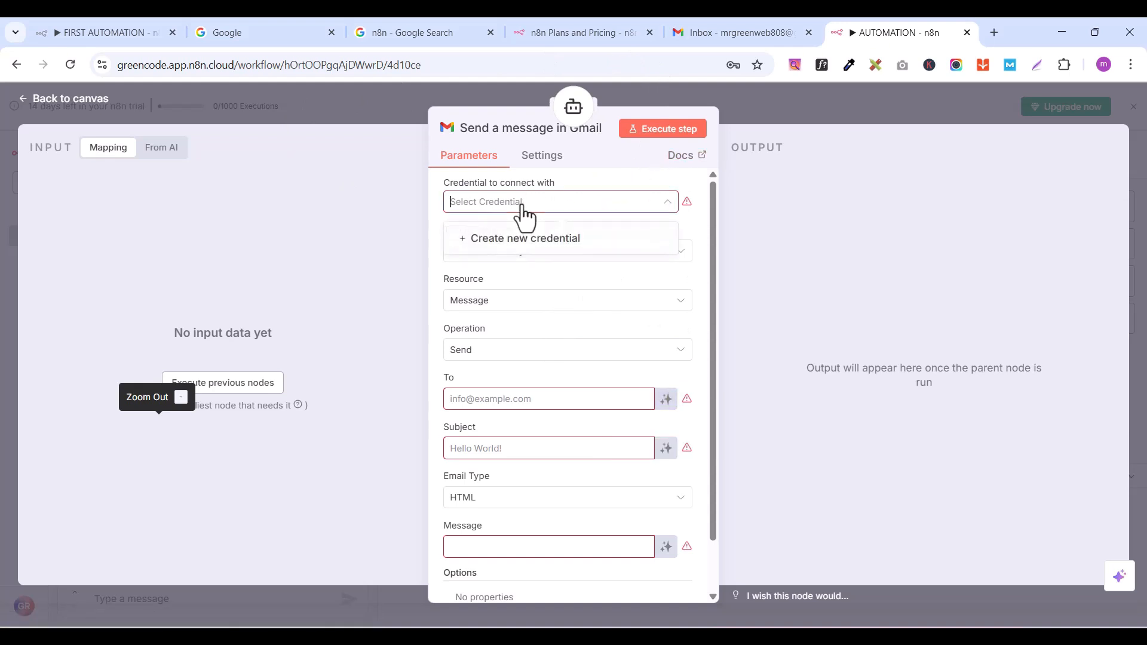
{"action": "left_click", "coordinate": [498, 239]}
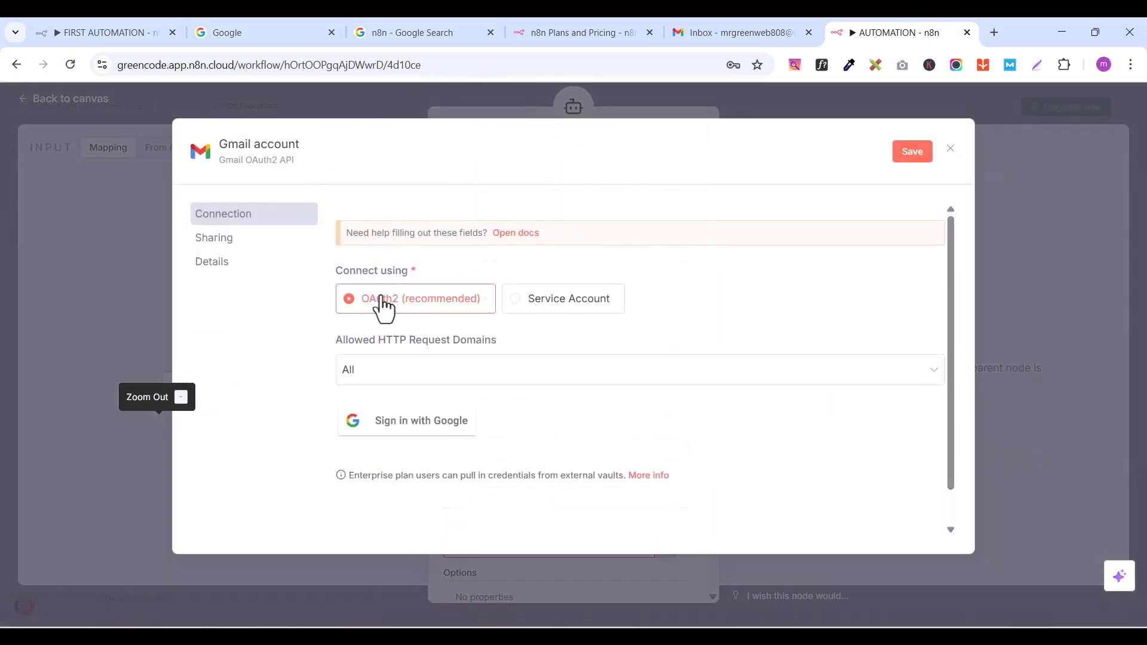
{"action": "left_click", "coordinate": [423, 421]}
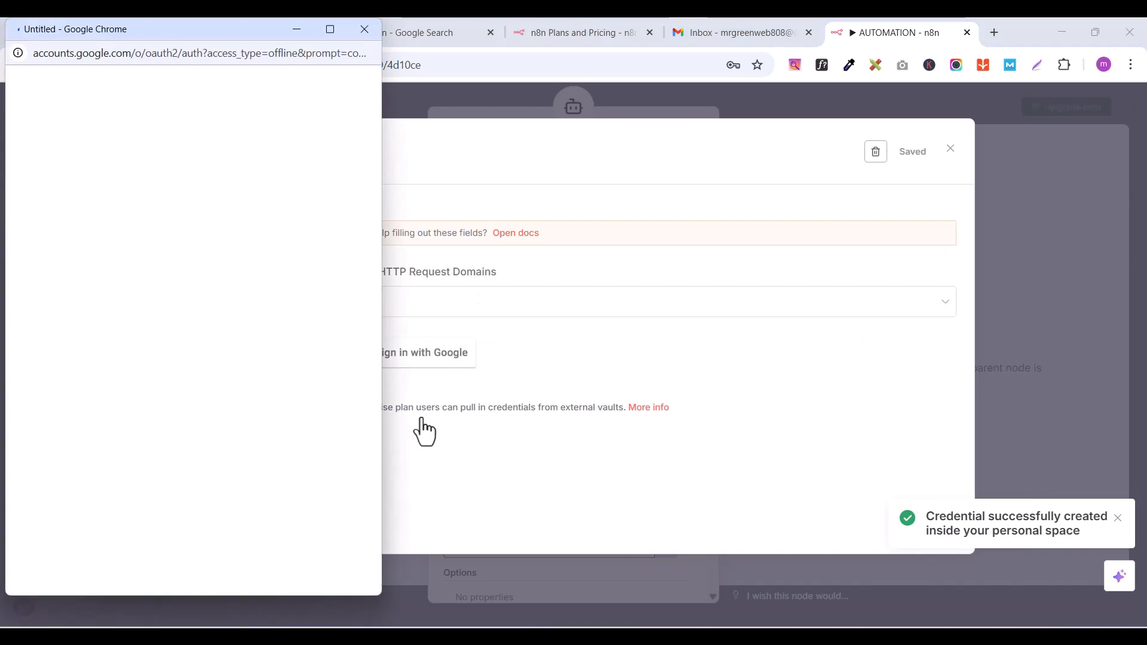
Grant n8n.cloud all the listed Gmail permissions to authorize the account, and close the credential settings.
{"action": "left_click", "coordinate": [34, 348]}
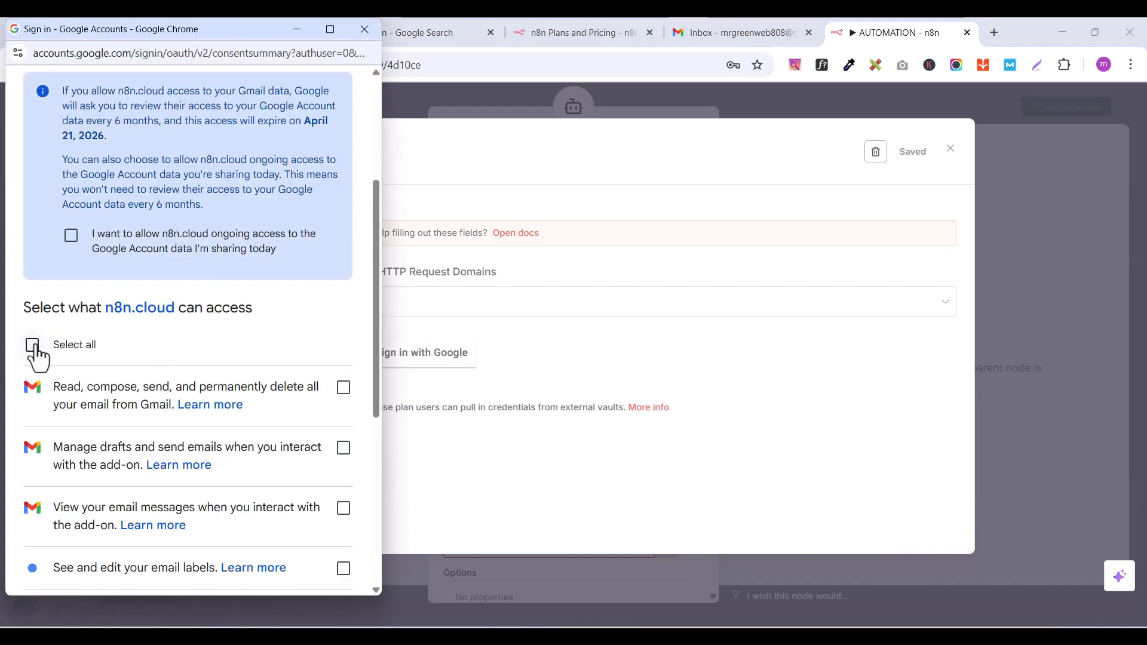
{"action": "left_click", "coordinate": [33, 346]}
{"action": "scroll", "coordinate": [267, 339], "scroll_direction": "down", "scroll_amount": 5}
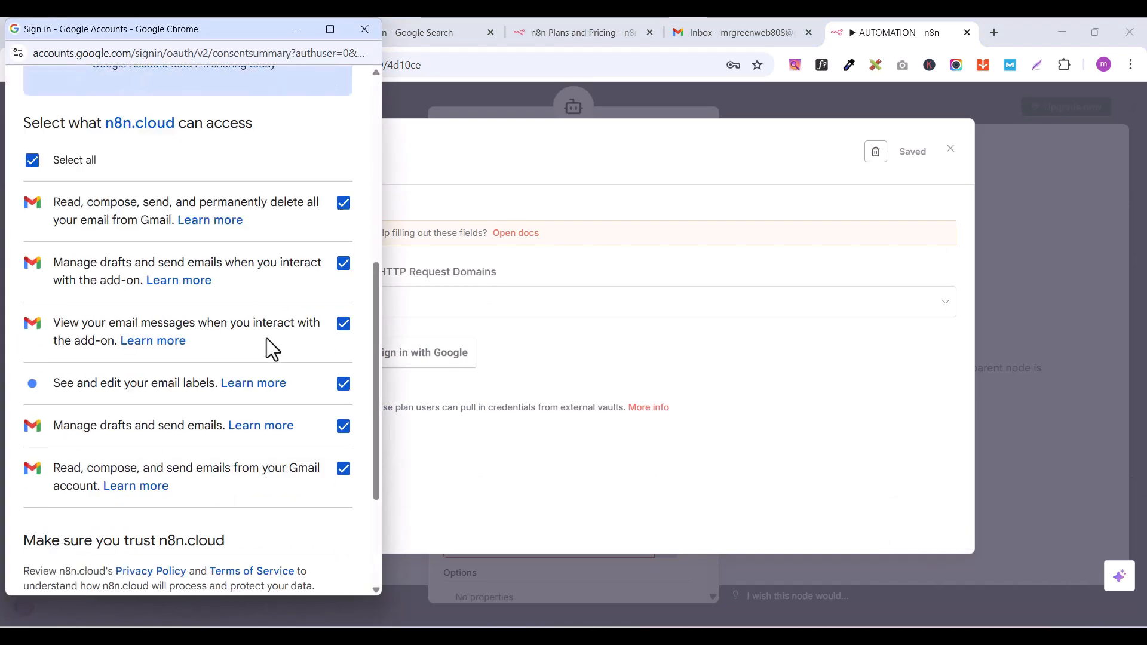
{"action": "left_click", "coordinate": [288, 529]}
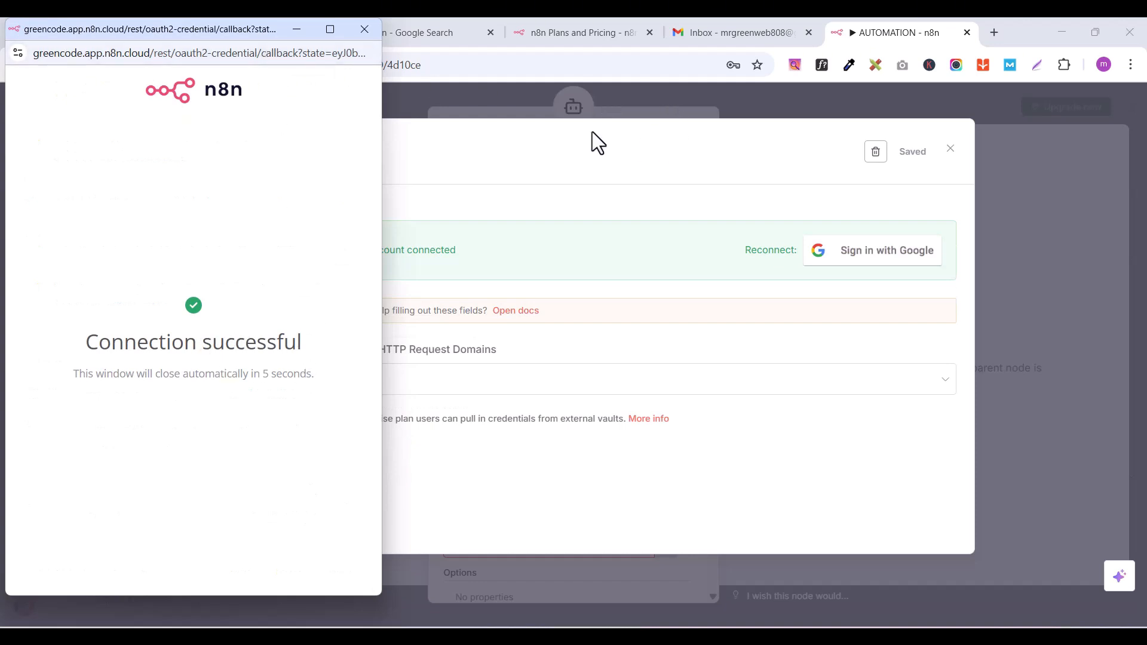
{"action": "left_click", "coordinate": [367, 28]}
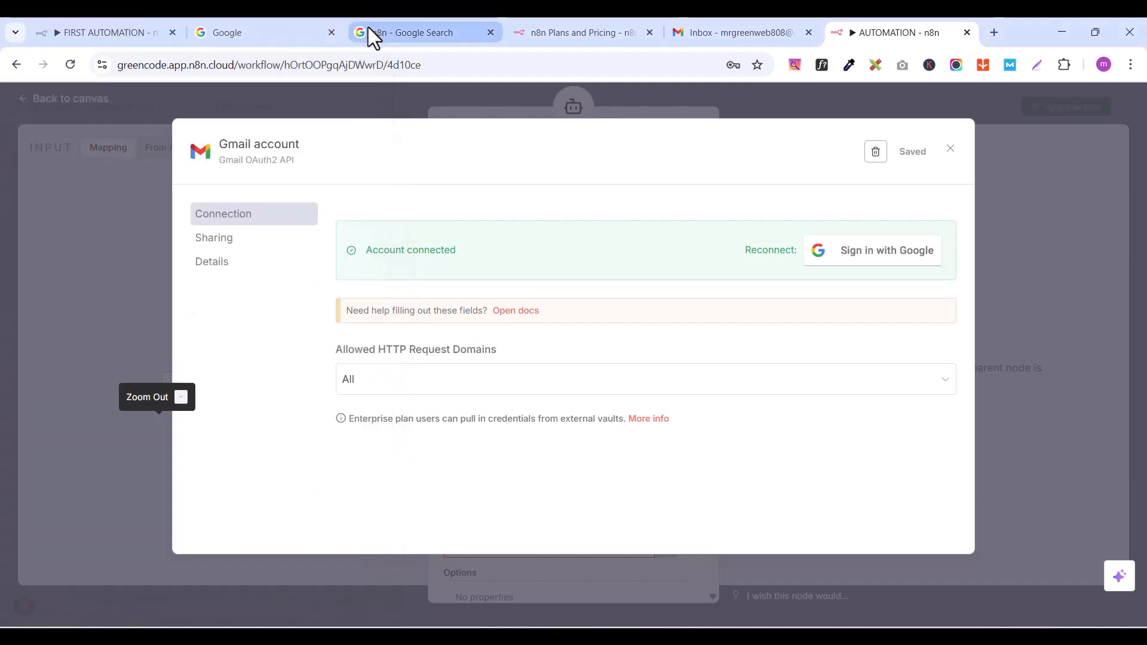
{"action": "left_click", "coordinate": [951, 150]}
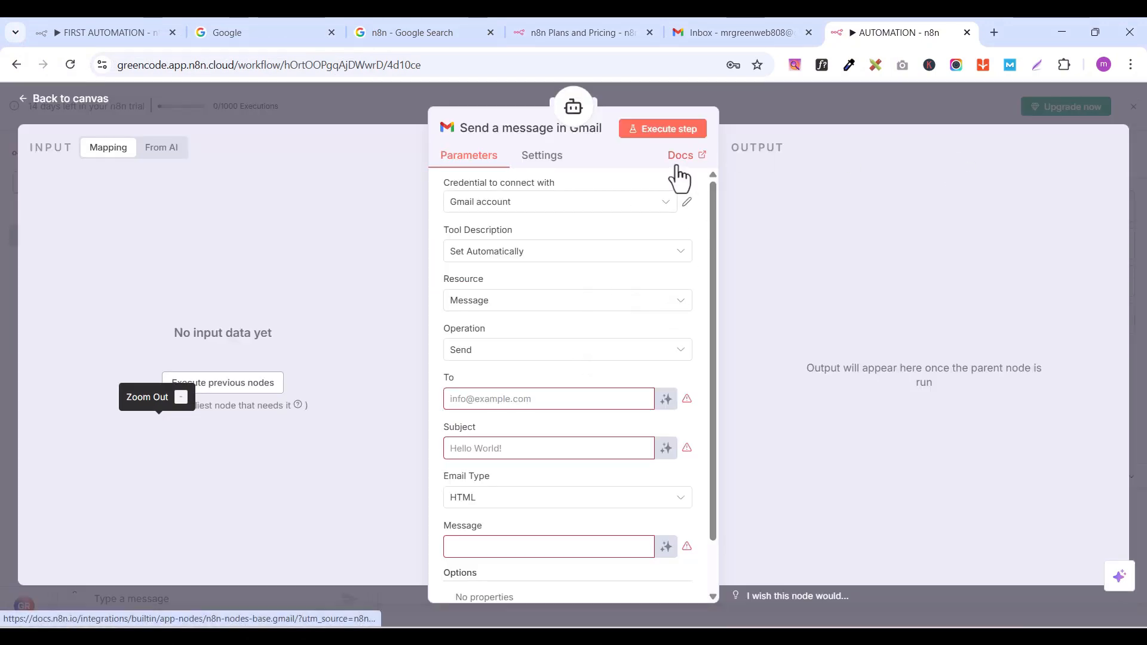
Let the model define the Gmail node's To, Subject and Message fields automatically.
{"action": "left_click", "coordinate": [666, 399]}
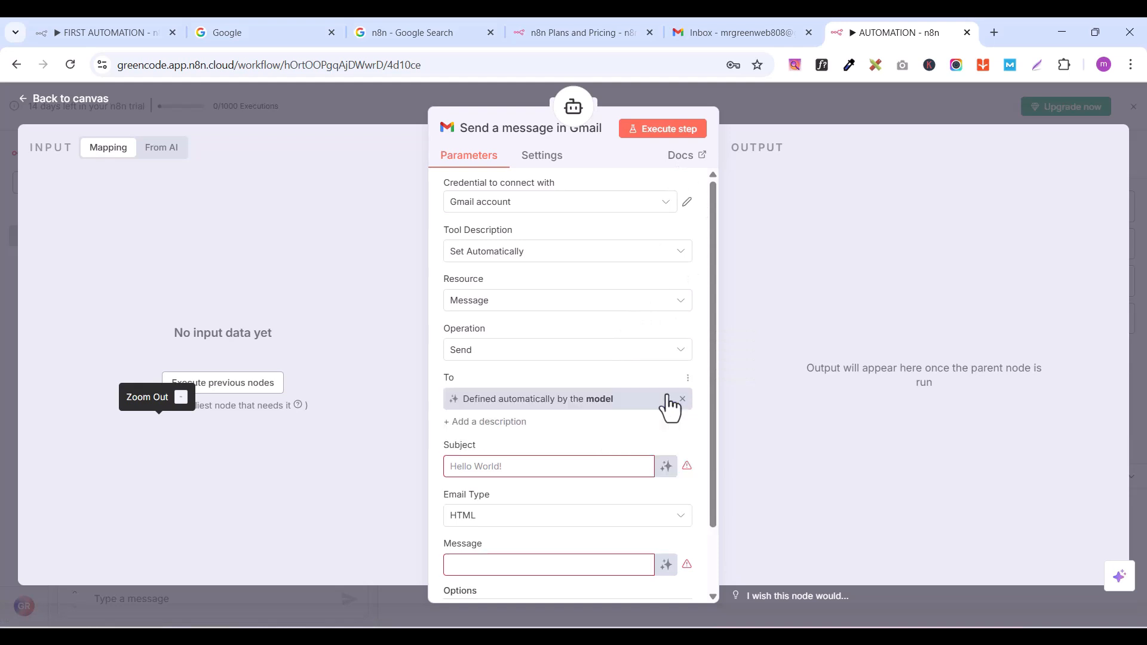
{"action": "left_click", "coordinate": [666, 466]}
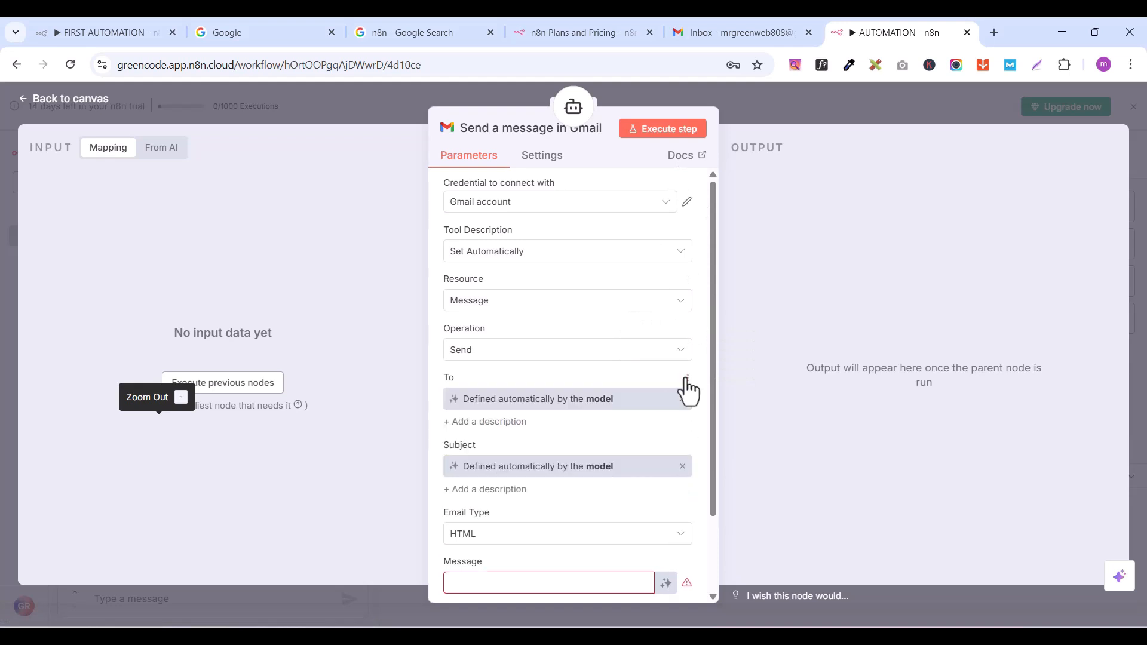
{"action": "left_click", "coordinate": [669, 582]}
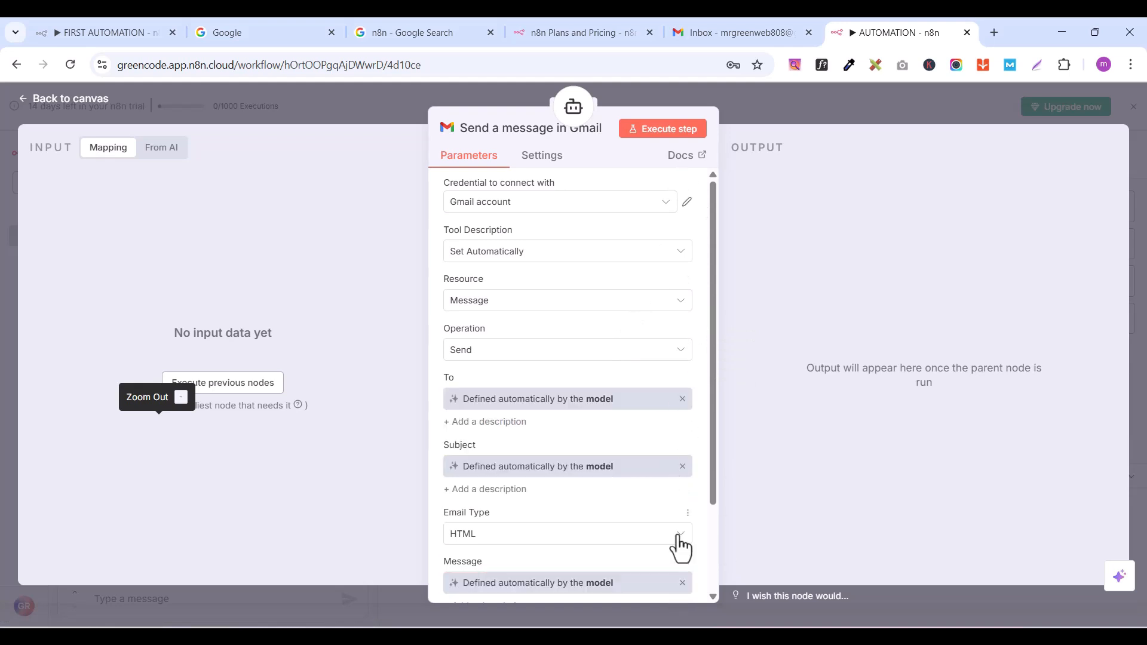
Add the Append n8n Attribution option to the Gmail node, switched off, and move the node farther from Simple Memory on the canvas.
{"action": "left_click_drag", "start_coordinate": [708, 472], "coordinate": [719, 597]}
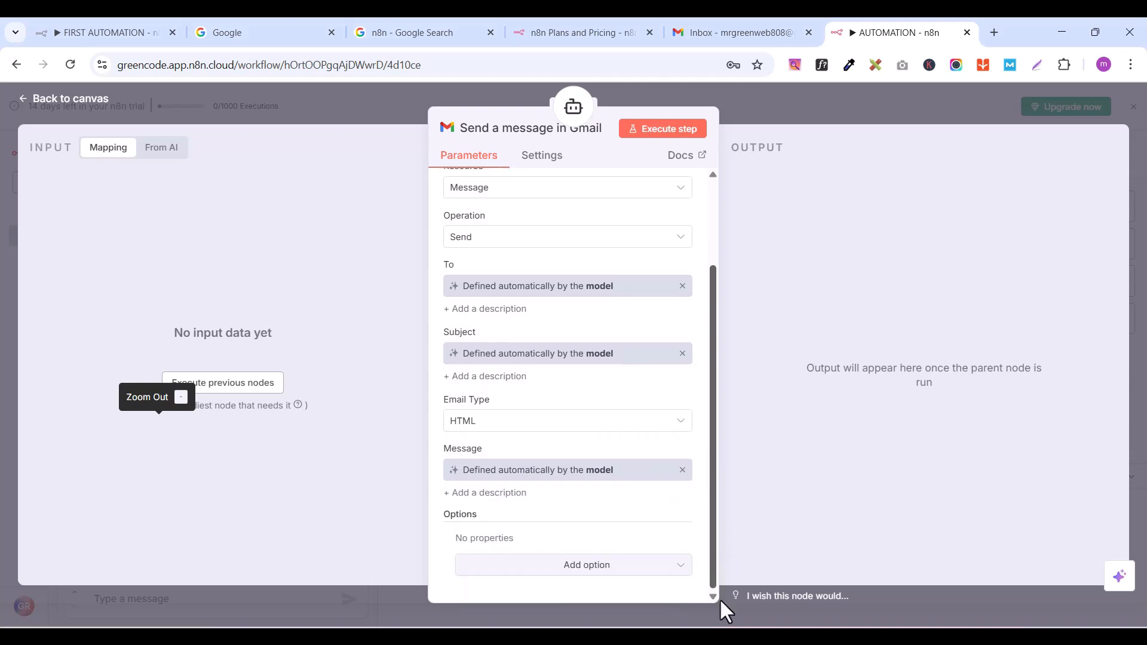
{"action": "left_click", "coordinate": [565, 566]}
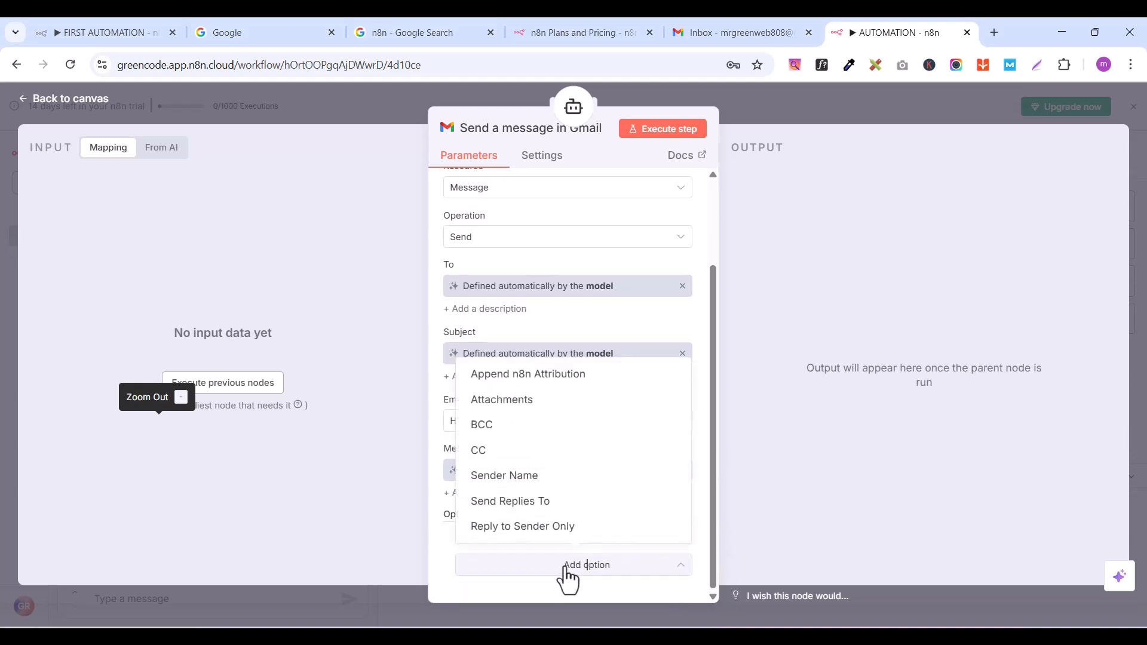
{"action": "left_click", "coordinate": [552, 374]}
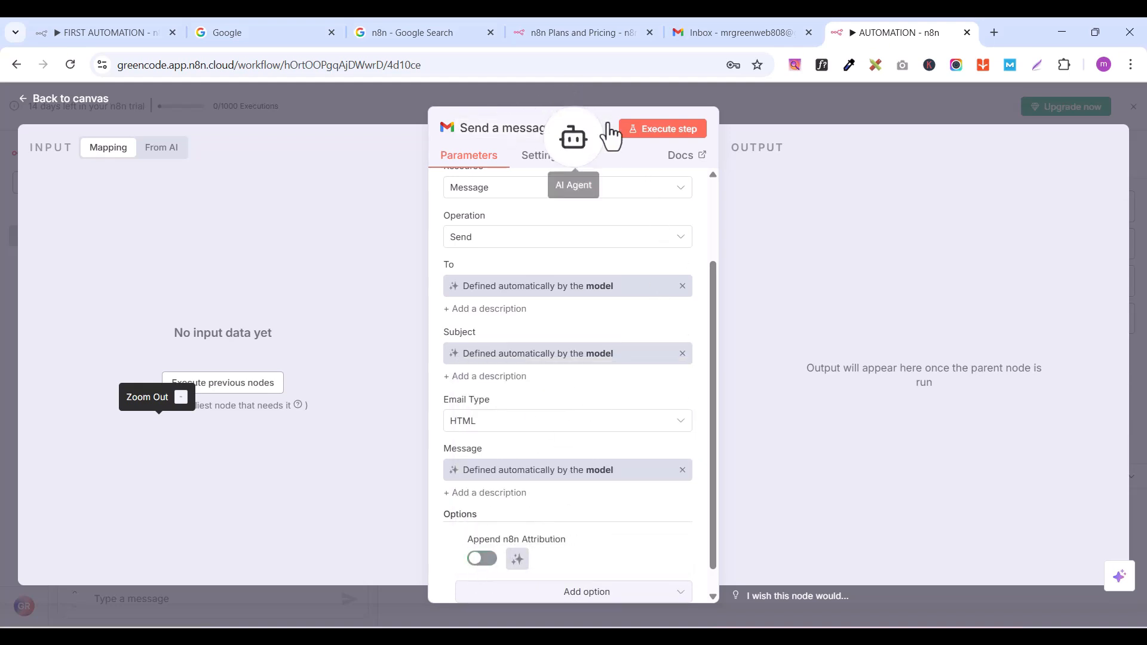
{"action": "left_click", "coordinate": [69, 102]}
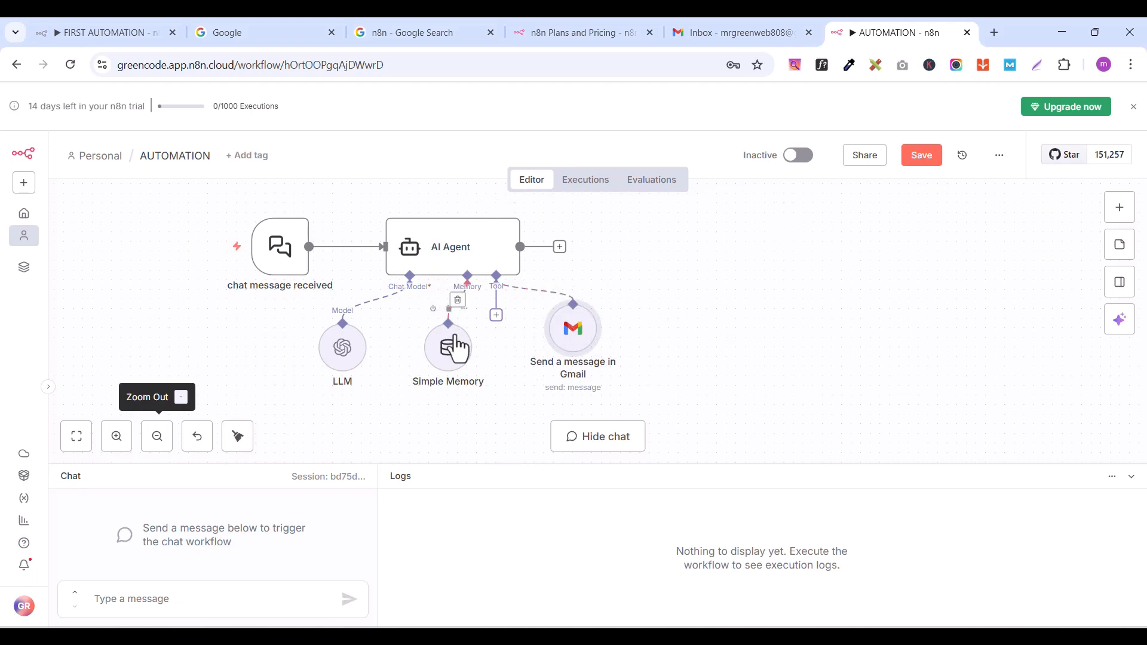
{"action": "left_click_drag", "start_coordinate": [453, 348], "coordinate": [441, 341]}
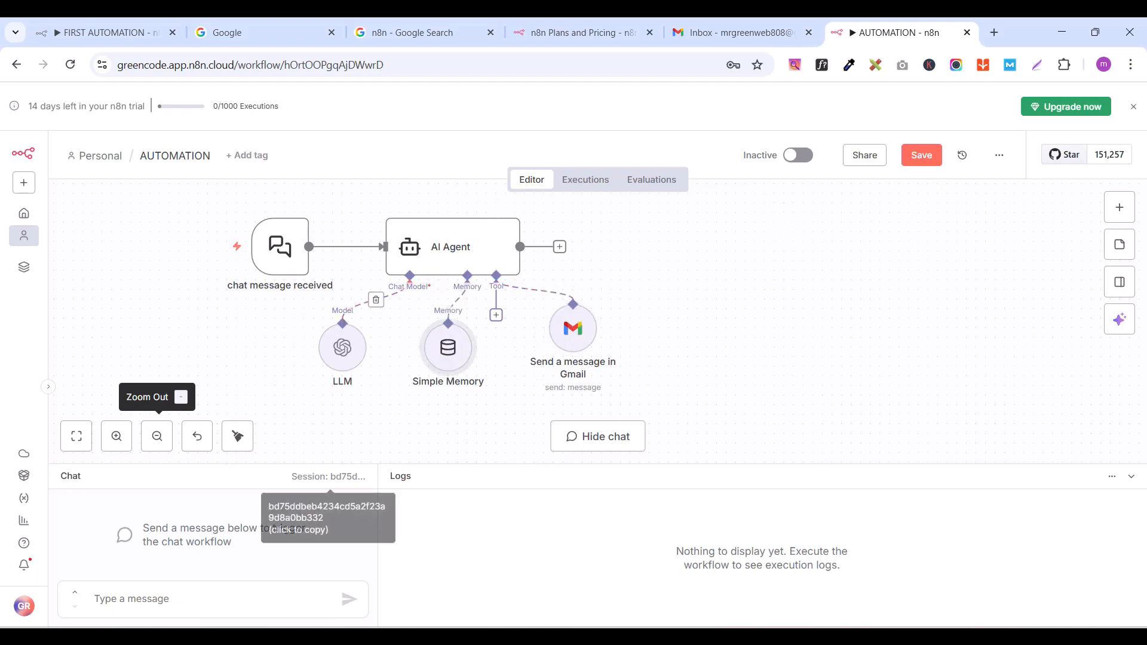
Ask the agent in chat to send a message to the recipient's e-mail address "wishing him happy birthday".
{"action": "left_click", "coordinate": [137, 602]}
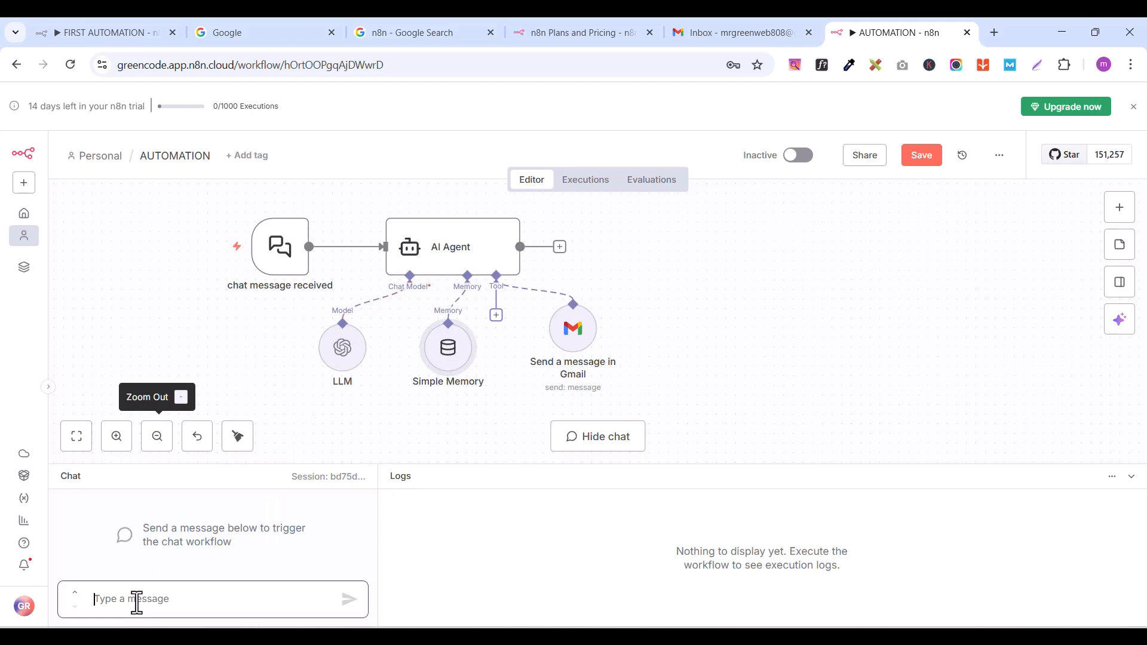
{"action": "type", "text": "se"}
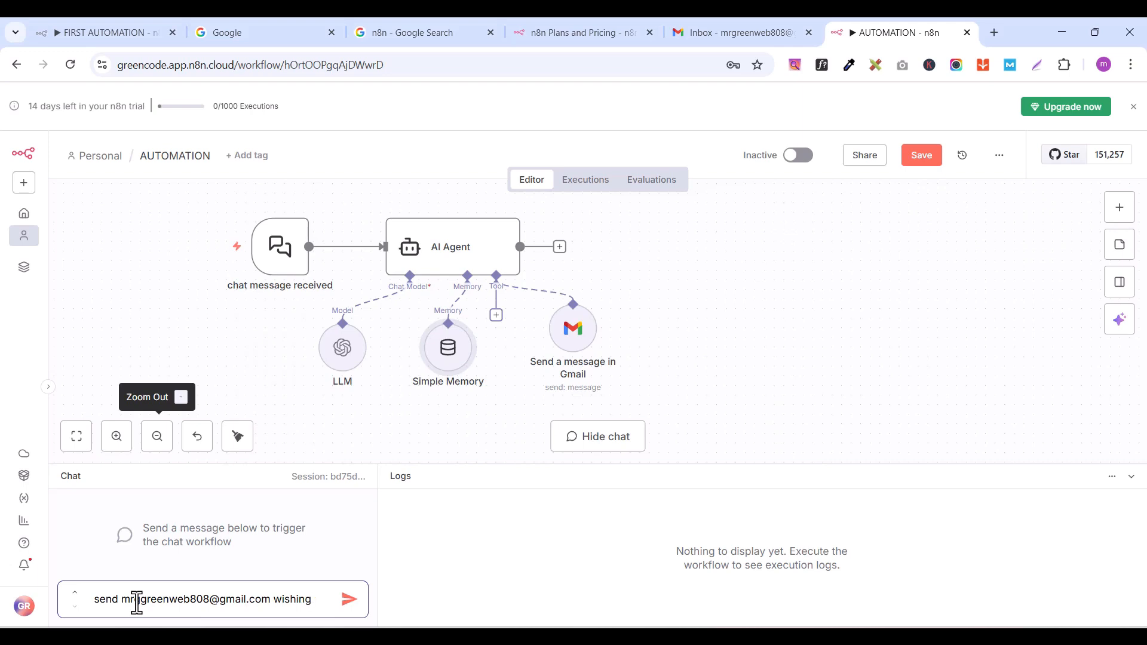
{"action": "type", "text": "n happy birthday"}
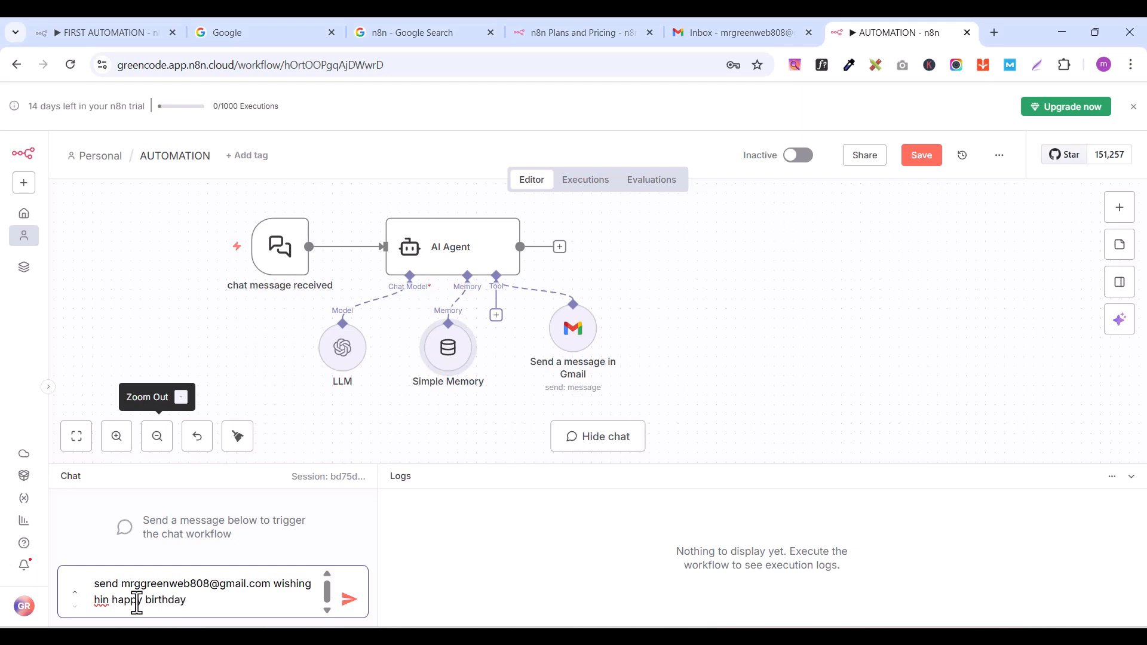
{"action": "left_click", "coordinate": [110, 600]}
{"action": "key", "text": "BackSpace"}
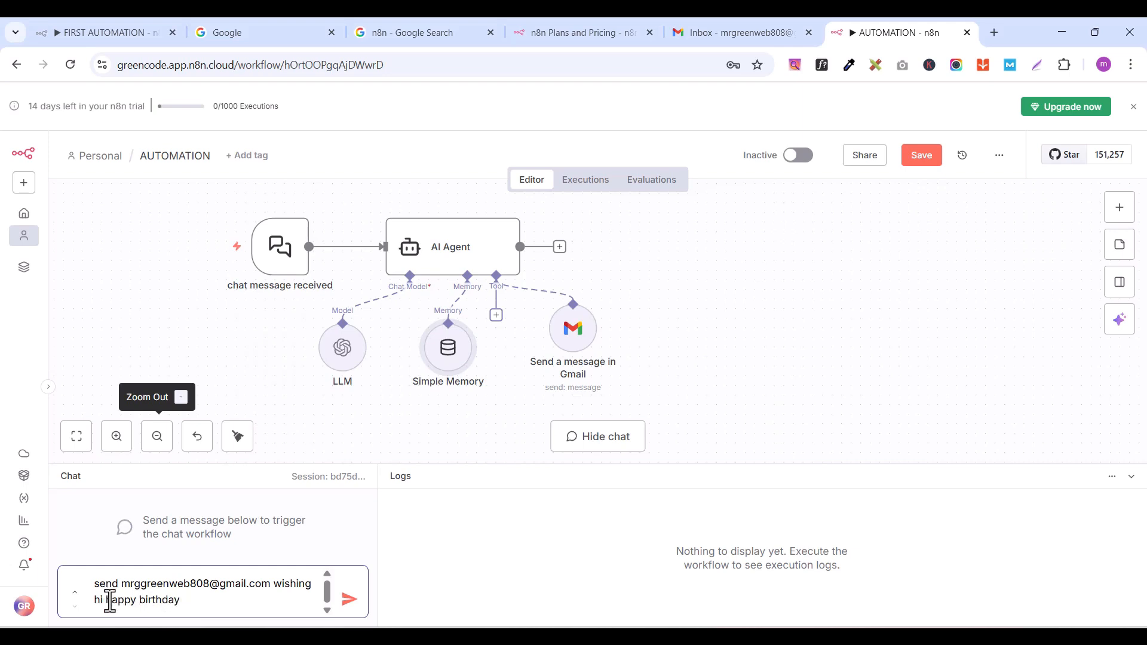
{"action": "type", "text": "m"}
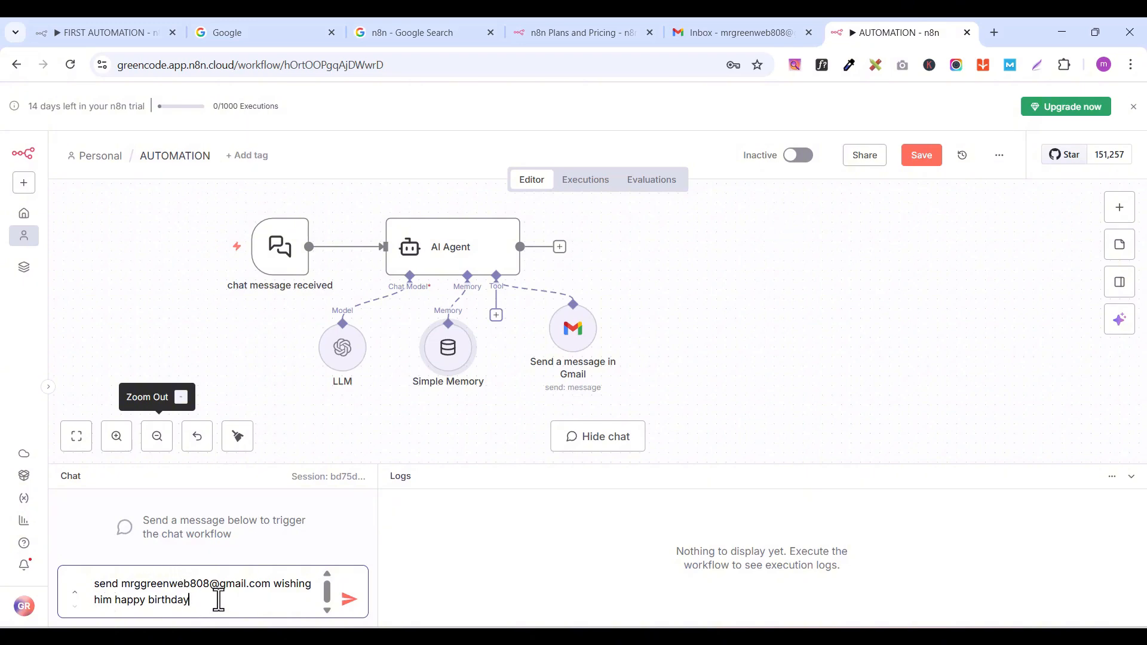
{"action": "key", "text": "Return"}
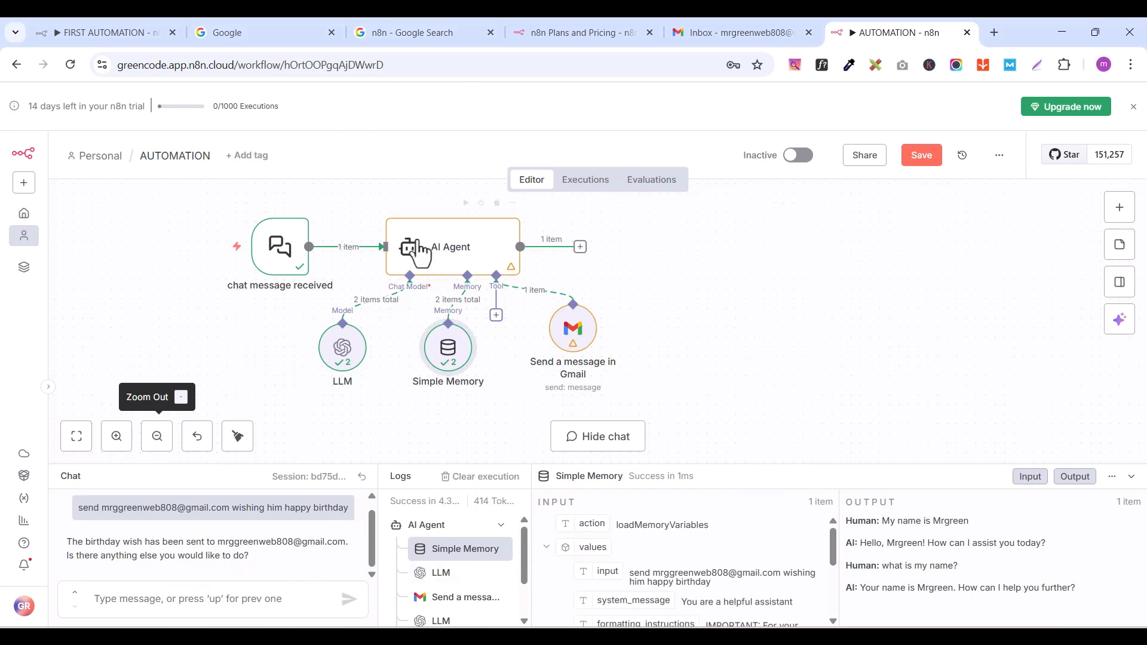
{"action": "mouse_move", "coordinate": [575, 344]}
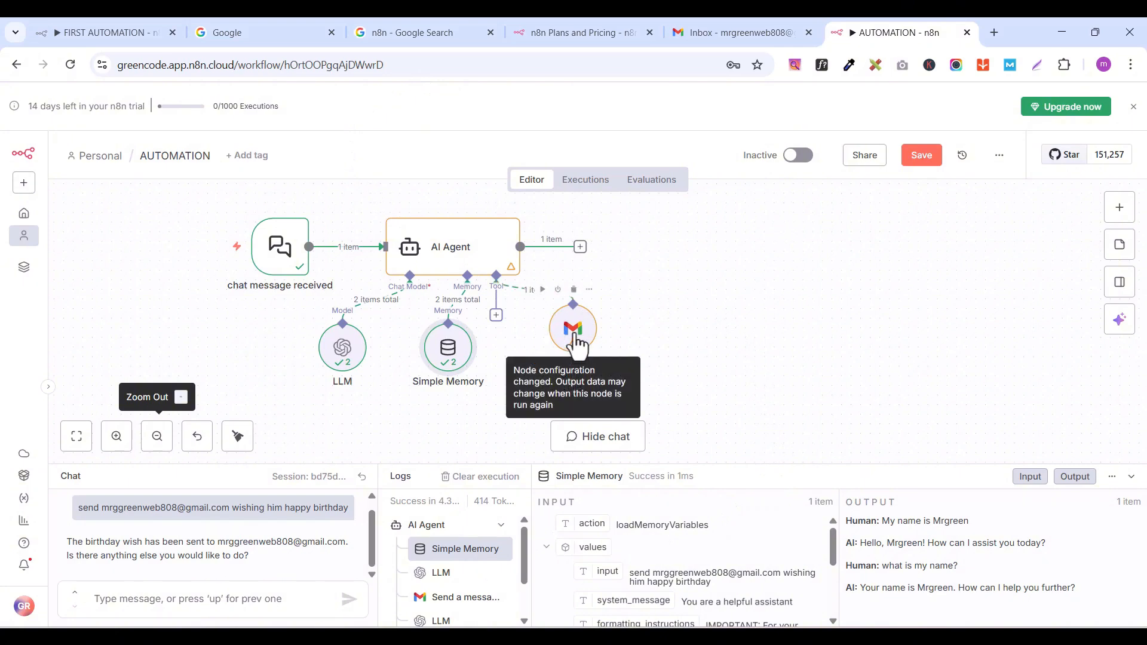
Examine the Gmail node's log entry, parameters and run output from the birthday message, then return to the canvas.
{"action": "left_click", "coordinate": [575, 343]}
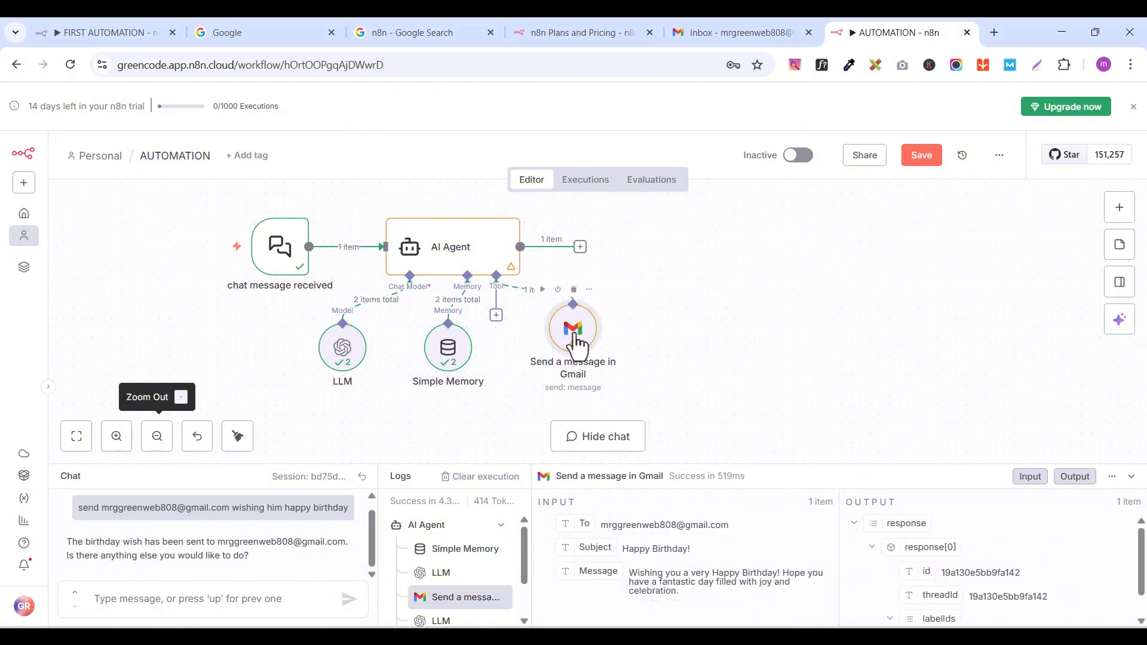
{"action": "double_click", "coordinate": [575, 344]}
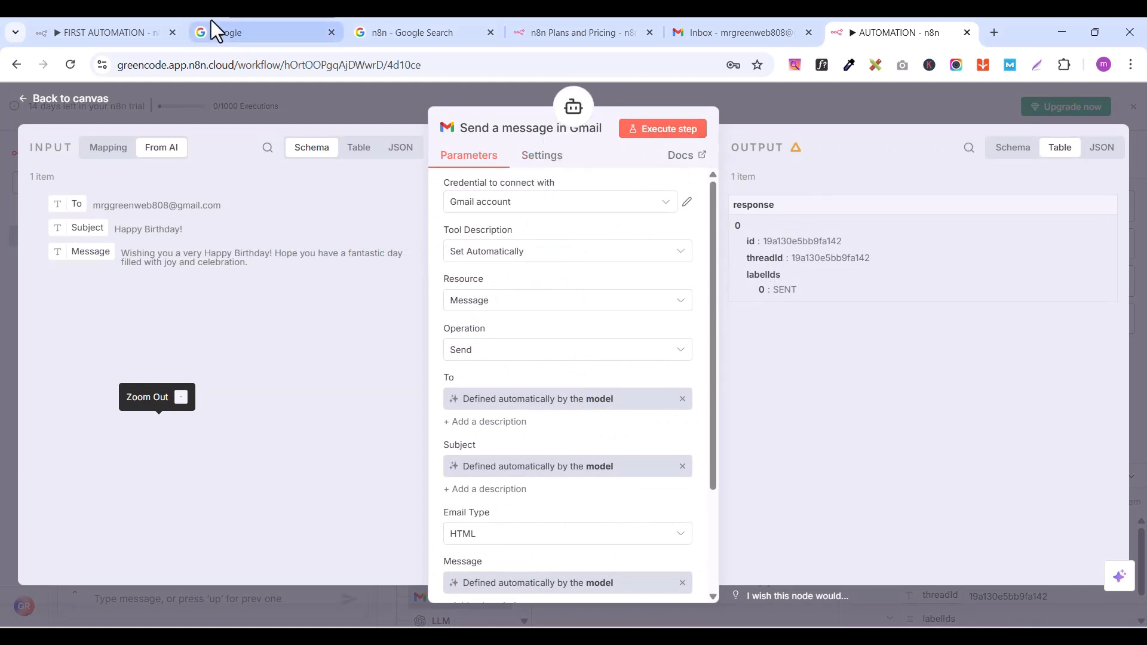
{"action": "left_click", "coordinate": [28, 107]}
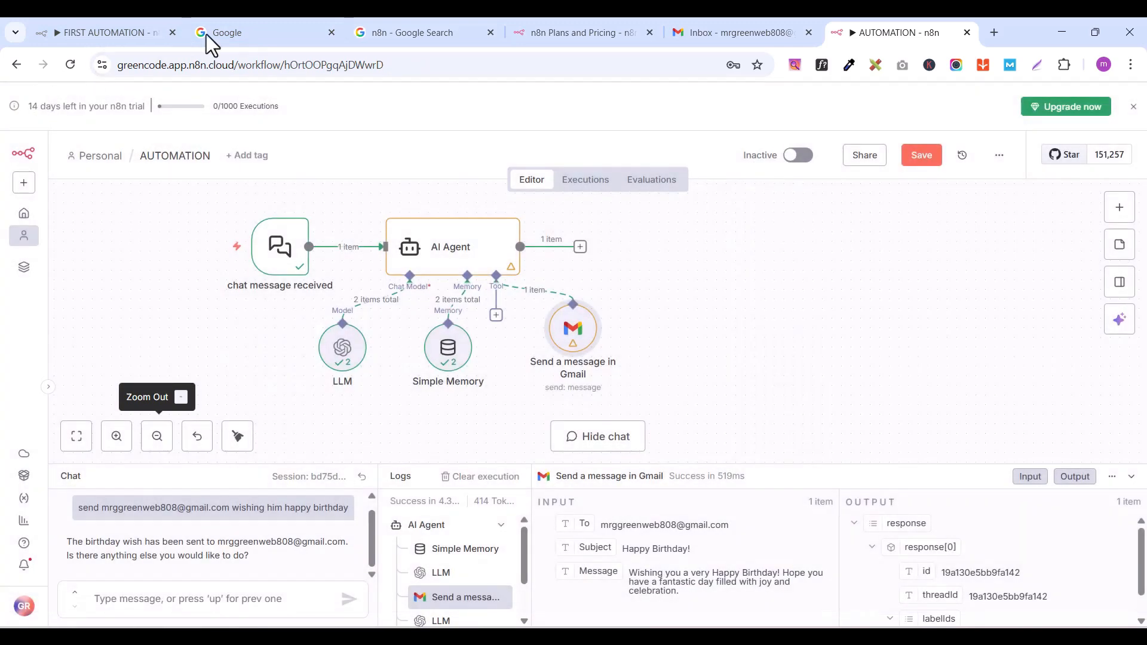
Switch to Gmail and read through the "Happy Birthday!" conversation in the inbox to check the delivery.
{"action": "left_click", "coordinate": [731, 36]}
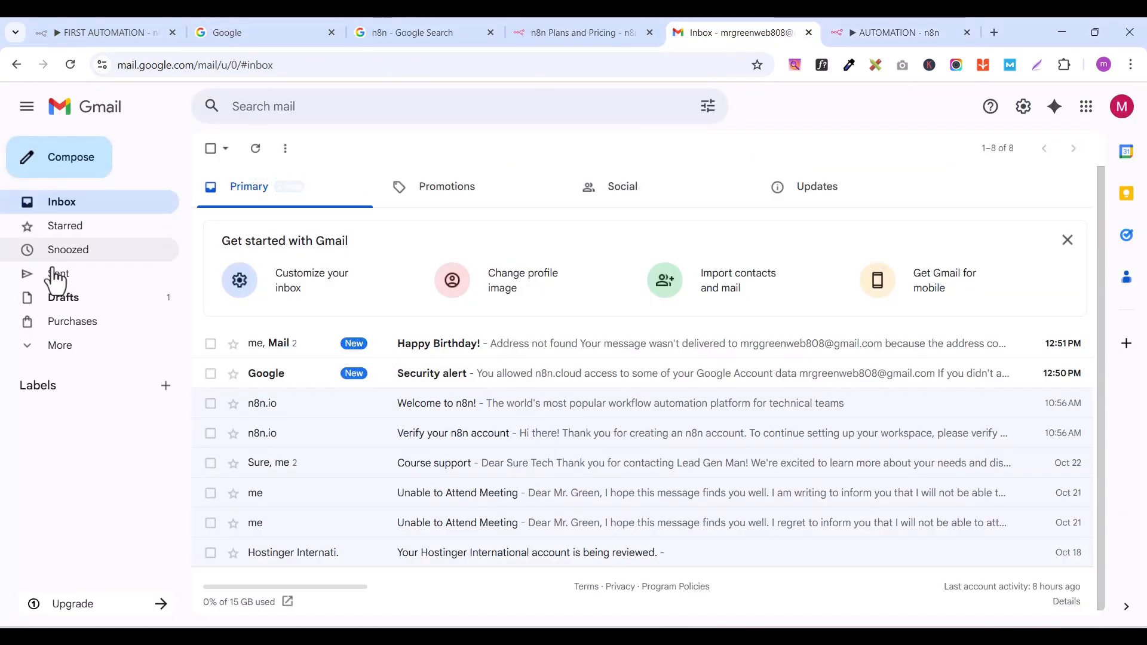
{"action": "left_click", "coordinate": [543, 354]}
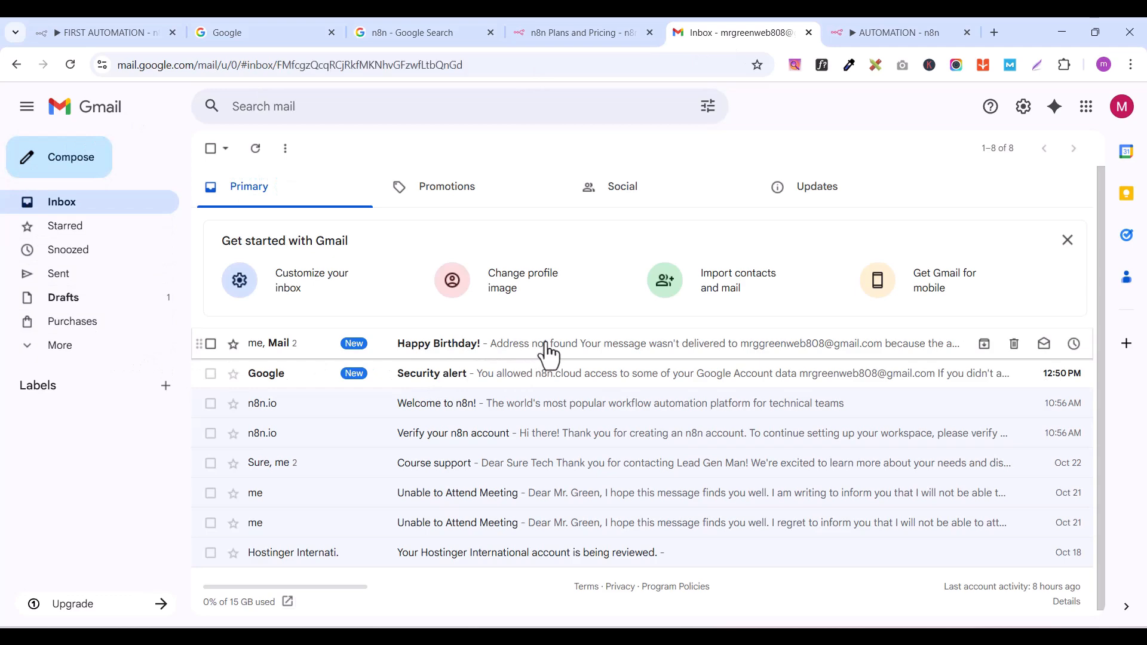
{"action": "scroll", "coordinate": [403, 487], "scroll_direction": "down", "scroll_amount": 2}
{"action": "scroll", "coordinate": [403, 488], "scroll_direction": "down", "scroll_amount": 1}
{"action": "scroll", "coordinate": [403, 488], "scroll_direction": "up", "scroll_amount": 3}
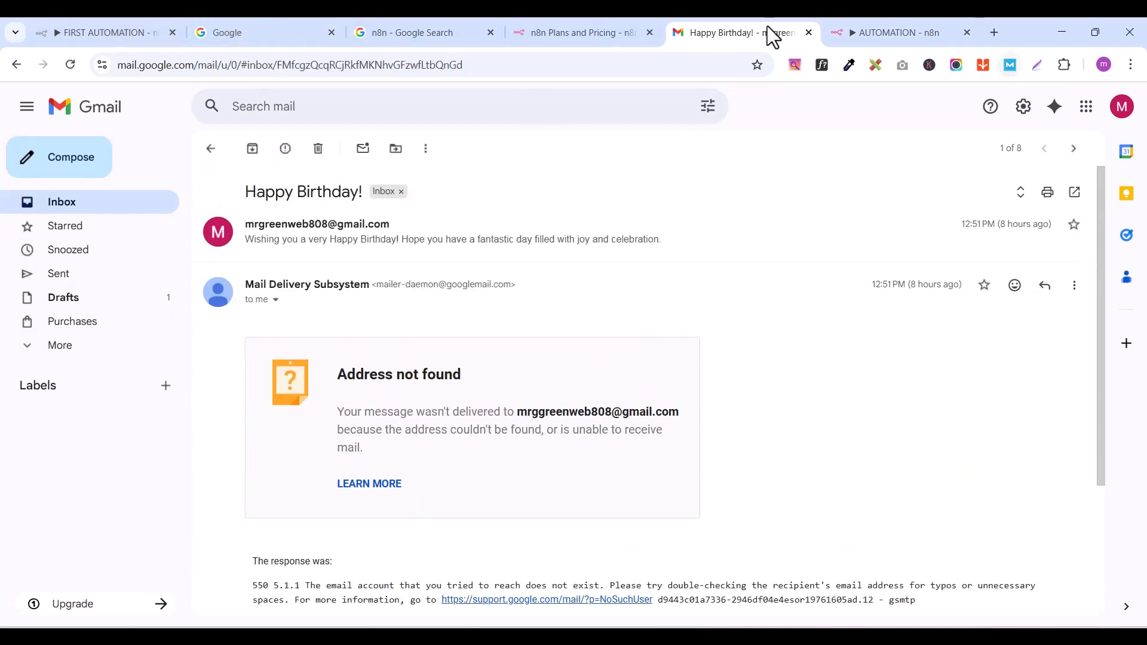
Back in the AUTOMATION workflow, reuse the previous birthday chat request, remove the duplicate letter from the recipient's e-mail address, and send it.
{"action": "left_click", "coordinate": [928, 33]}
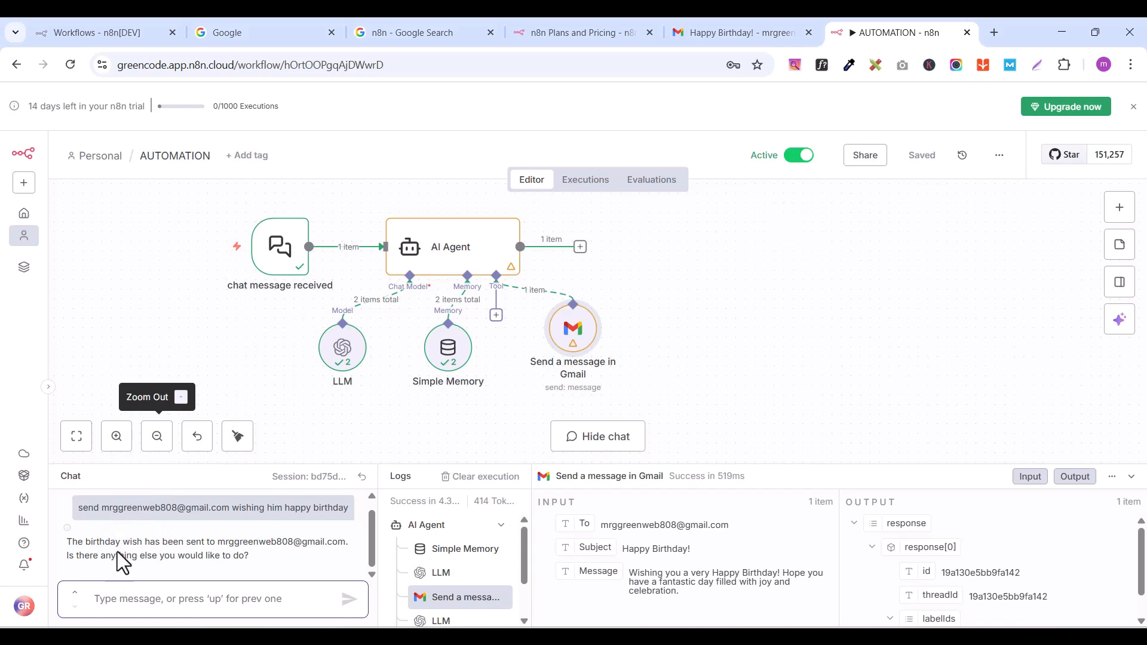
{"action": "left_click_drag", "start_coordinate": [81, 508], "coordinate": [350, 509]}
{"action": "right_click", "coordinate": [349, 509]}
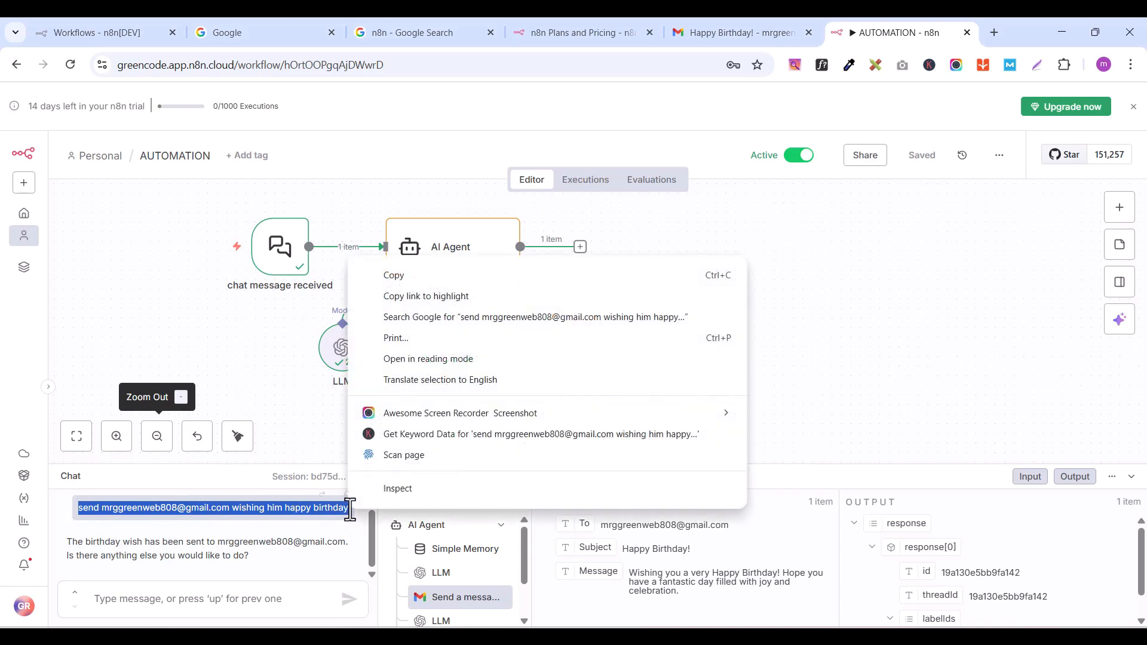
{"action": "left_click", "coordinate": [402, 276]}
{"action": "left_click", "coordinate": [142, 600]}
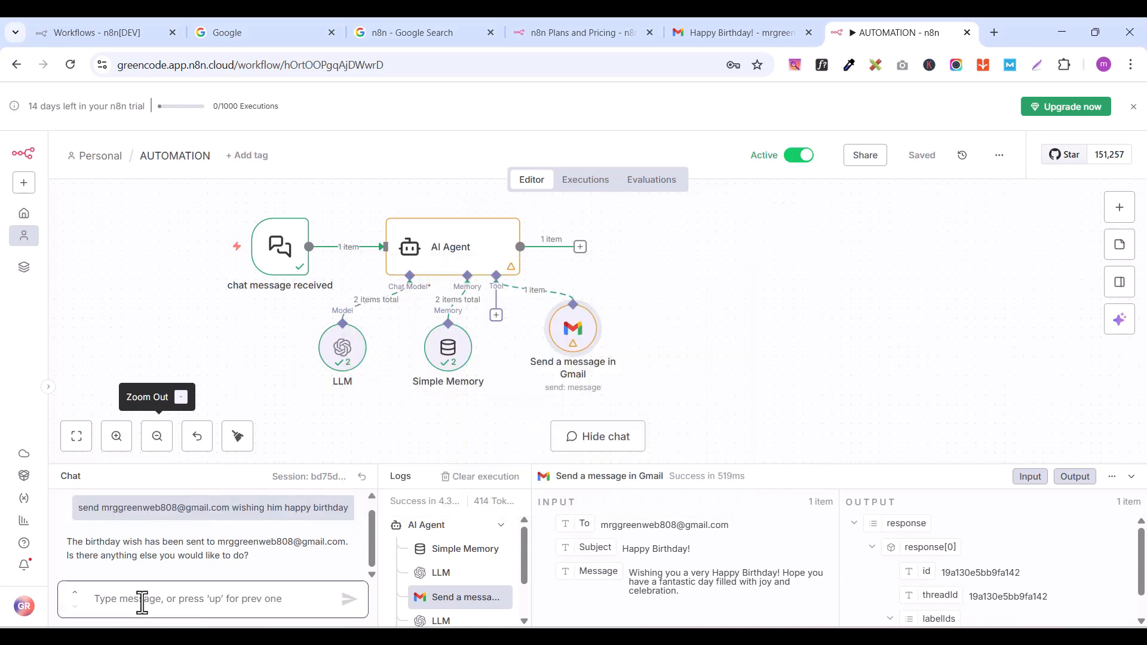
{"action": "key", "text": "ctrl+v"}
{"action": "left_click", "coordinate": [141, 576]}
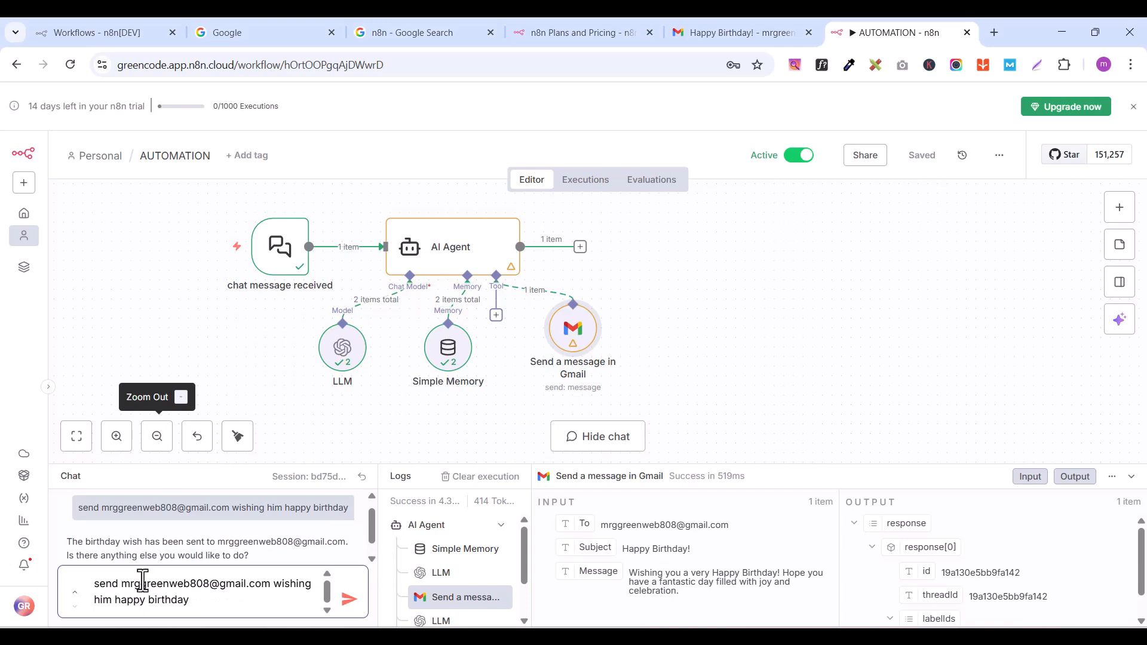
{"action": "key", "text": "BackSpace"}
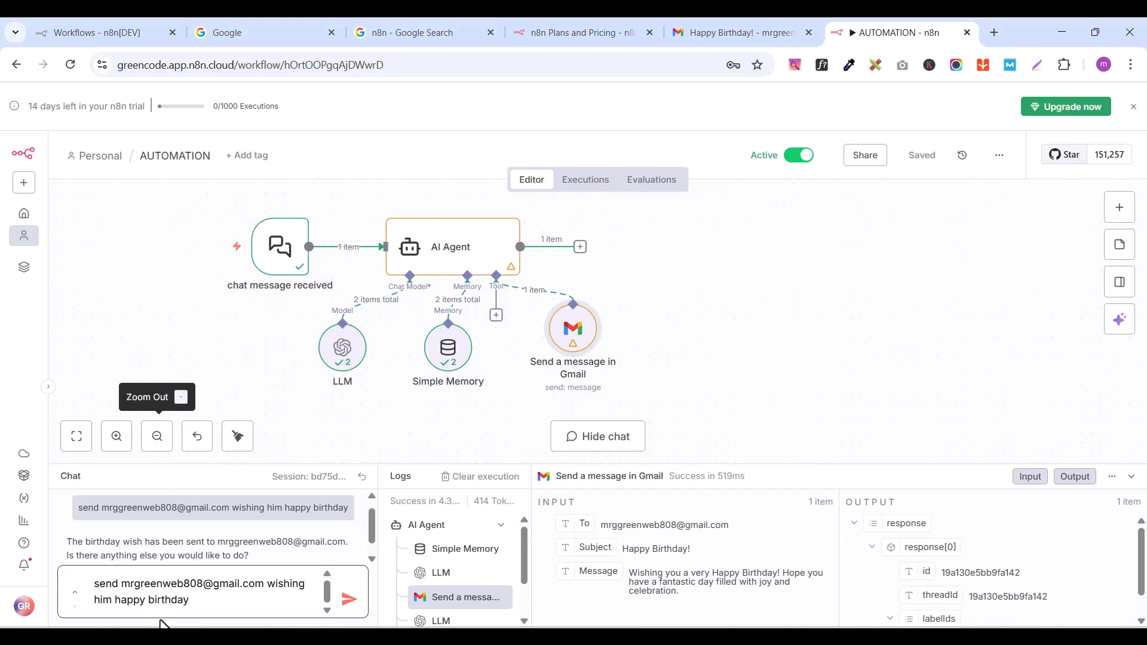
{"action": "left_click", "coordinate": [352, 602]}
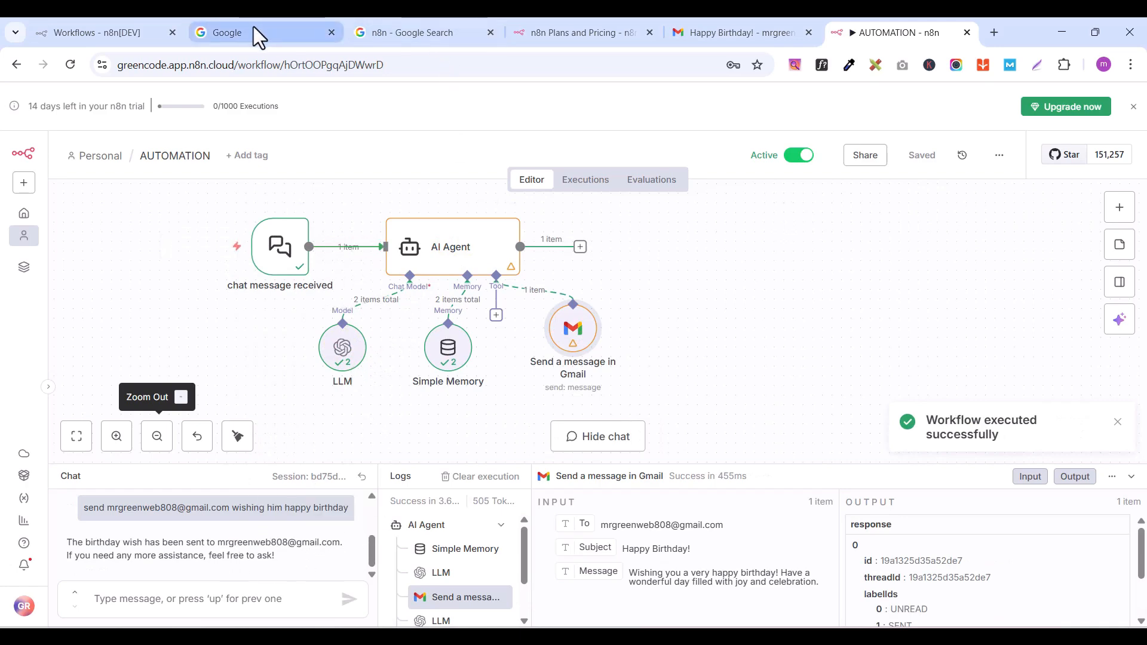
Check the Gmail inbox for the new "Happy Birthday!" message, read it, and return to the AUTOMATION workflow.
{"action": "left_click", "coordinate": [745, 24]}
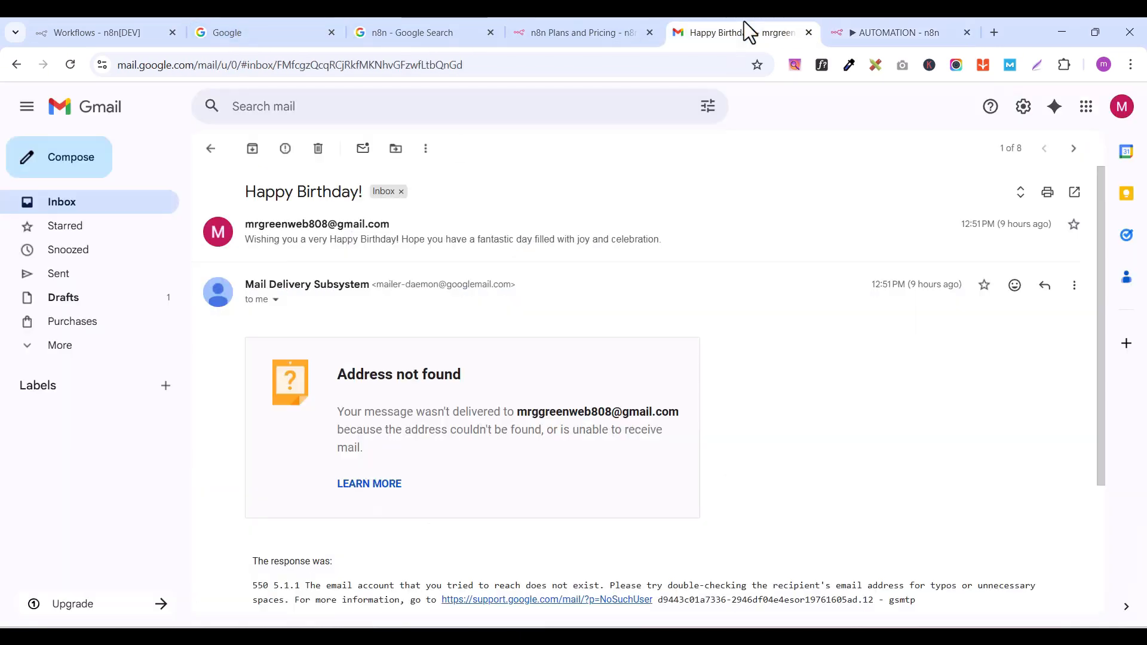
{"action": "left_click", "coordinate": [68, 206]}
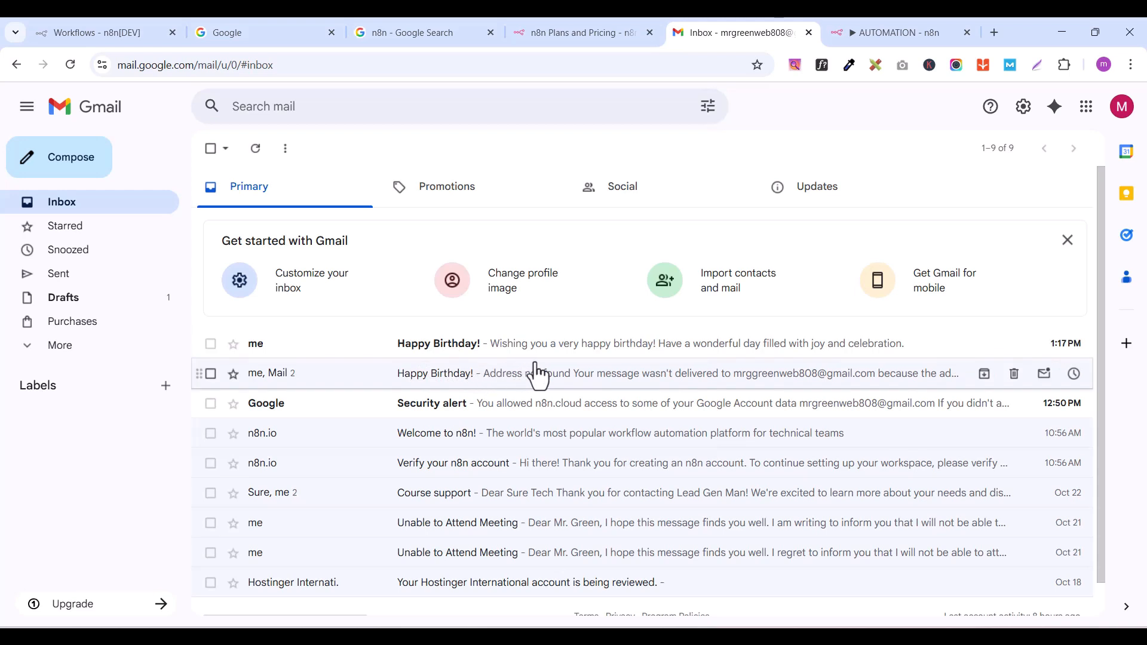
{"action": "left_click", "coordinate": [644, 352]}
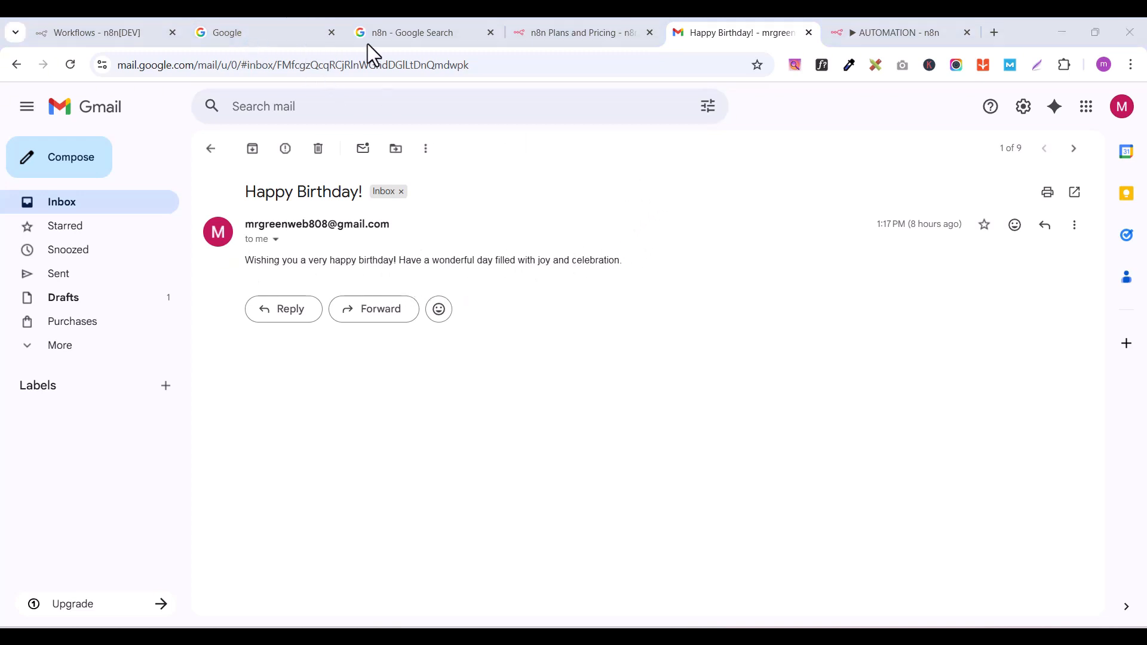
{"action": "left_click", "coordinate": [912, 33]}
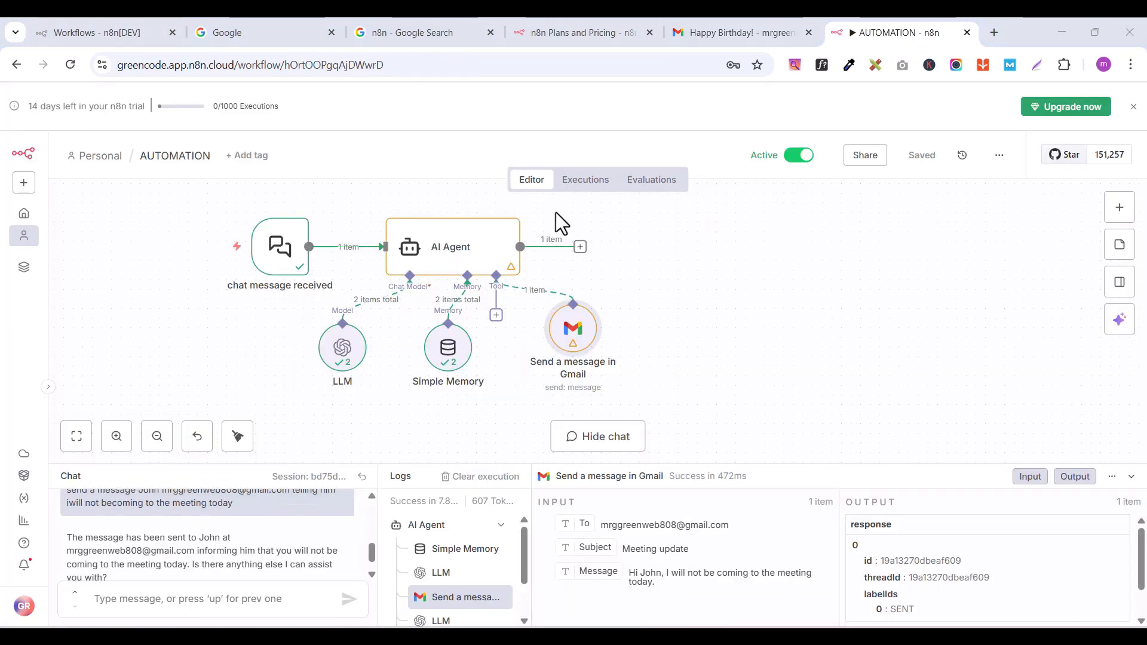